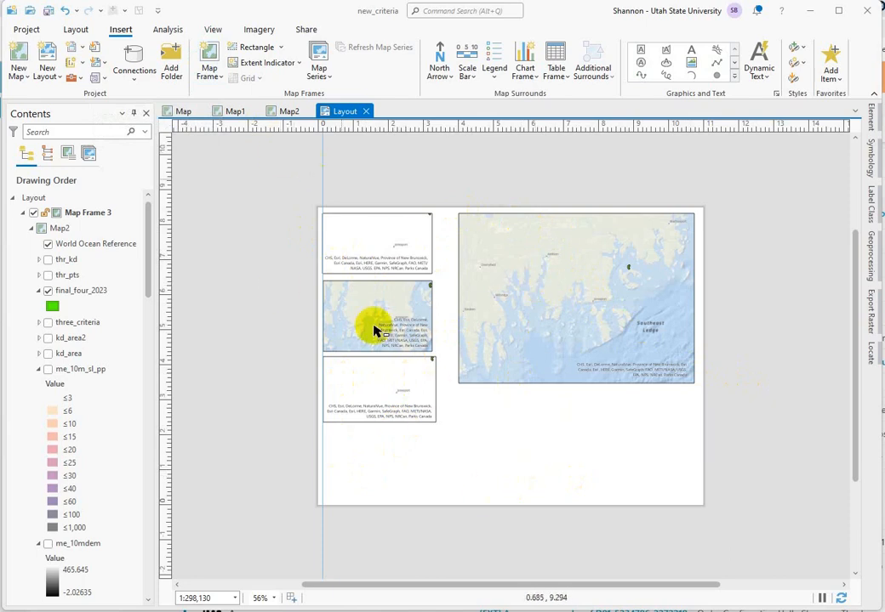
Step: Insert a fourth small Map2 map frame, about 3.3 by 1.9 in, beneath the three stacked frames using the 1:298,130 extent
{"action": "left_click", "coordinate": [208, 54]}
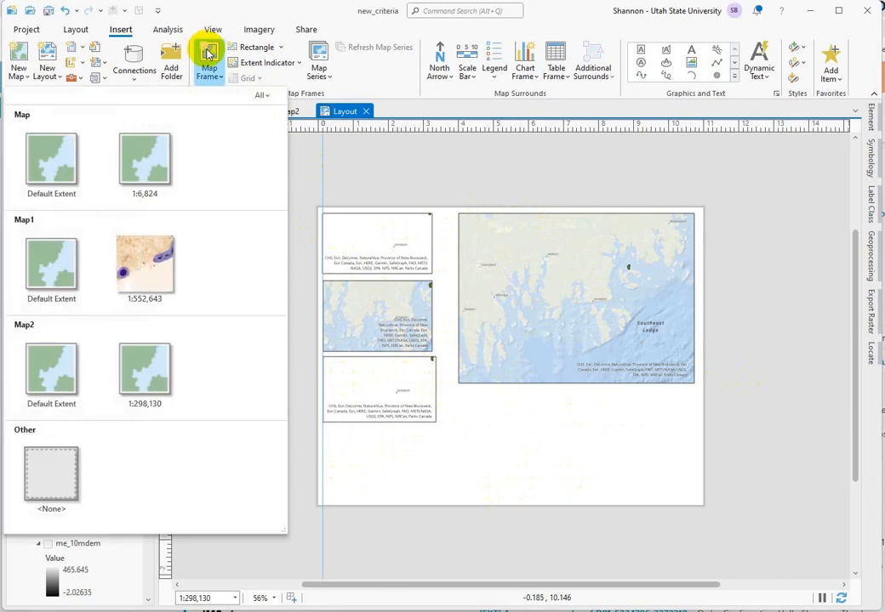
{"action": "left_click", "coordinate": [154, 398]}
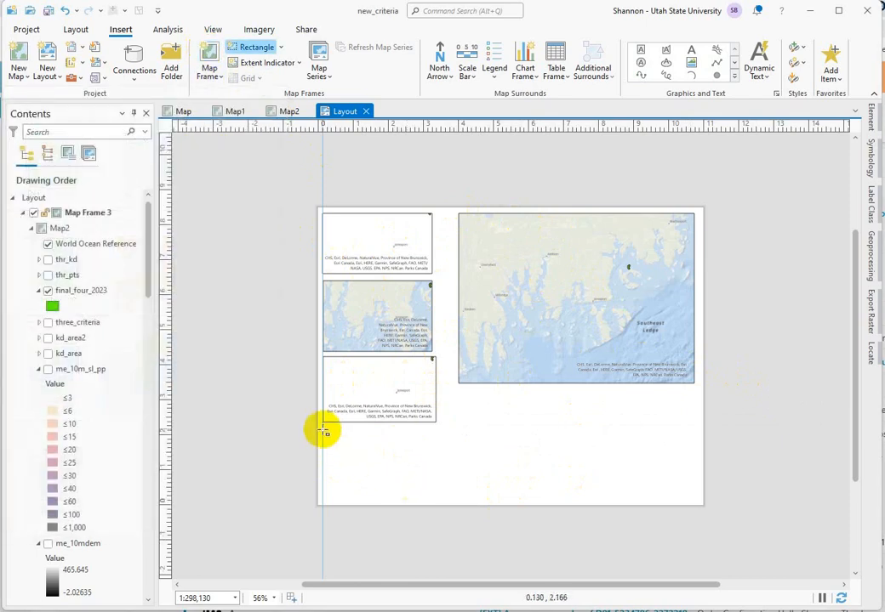
{"action": "left_click_drag", "start_coordinate": [324, 431], "coordinate": [423, 484]}
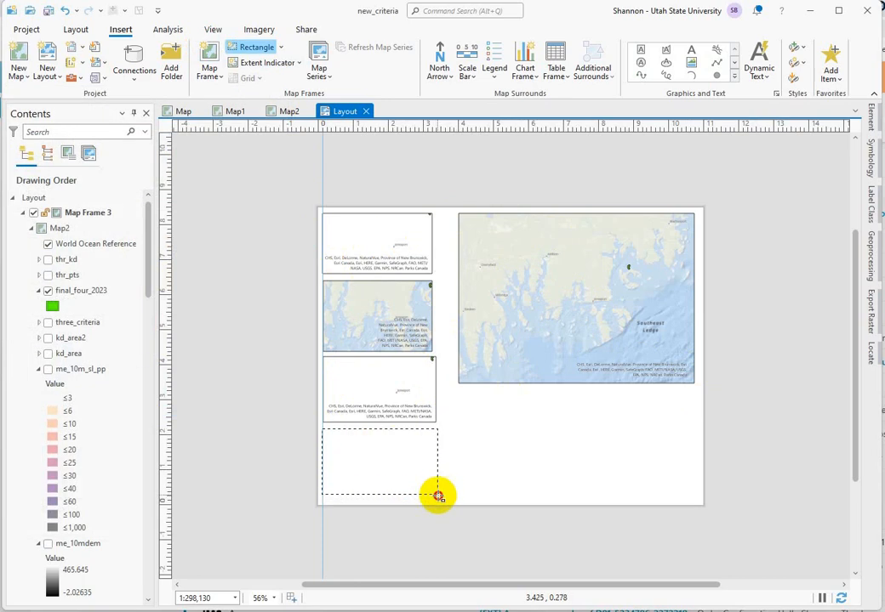
{"action": "left_click_drag", "start_coordinate": [449, 492], "coordinate": [504, 480]}
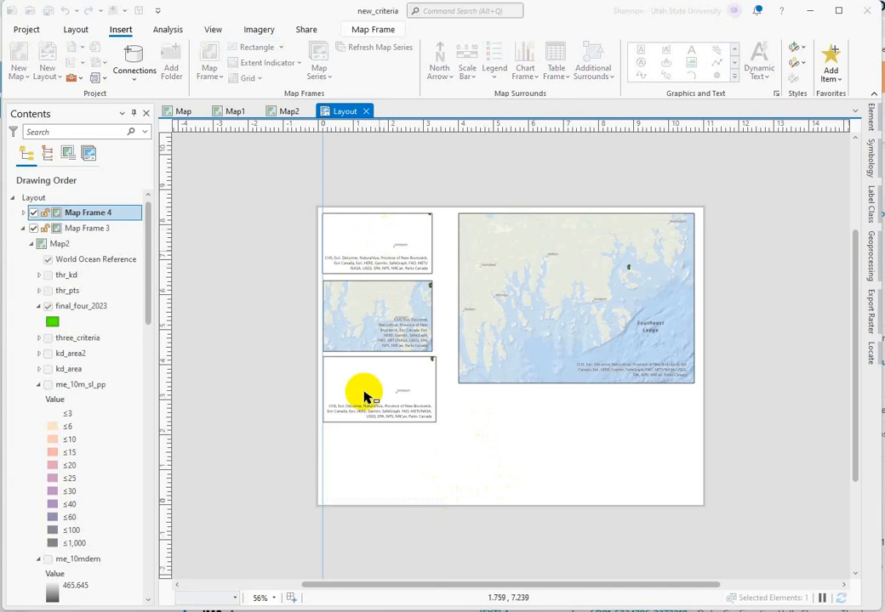
{"action": "left_click", "coordinate": [367, 483]}
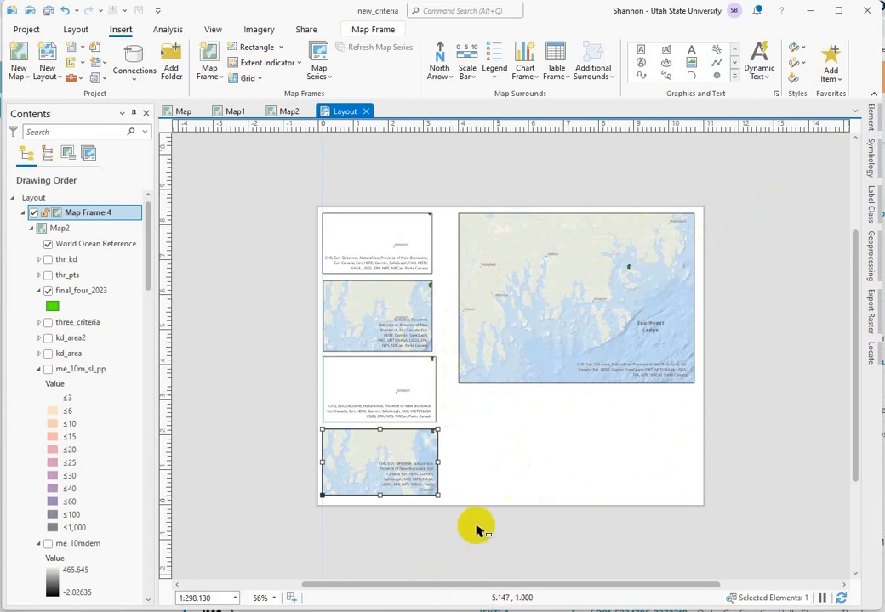
{"action": "left_click", "coordinate": [570, 460]}
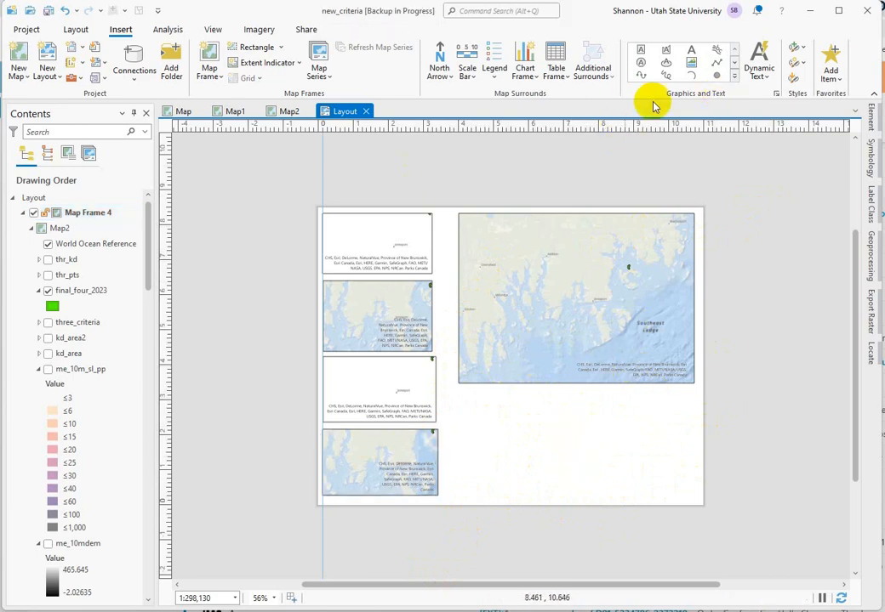
Step: Insert Service Layer Credits dynamic text in a box outside the page, beside the large map frame
{"action": "left_click", "coordinate": [775, 94]}
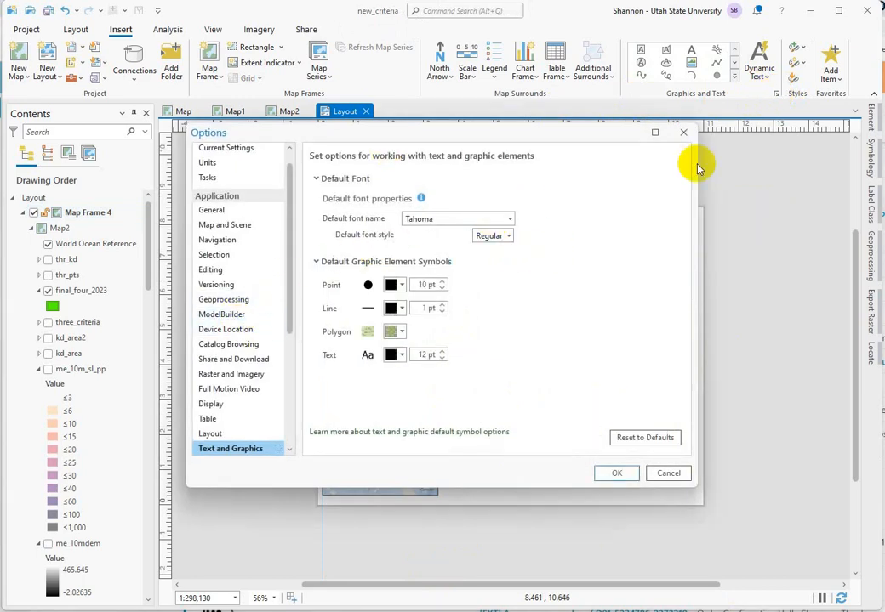
{"action": "left_click", "coordinate": [683, 131]}
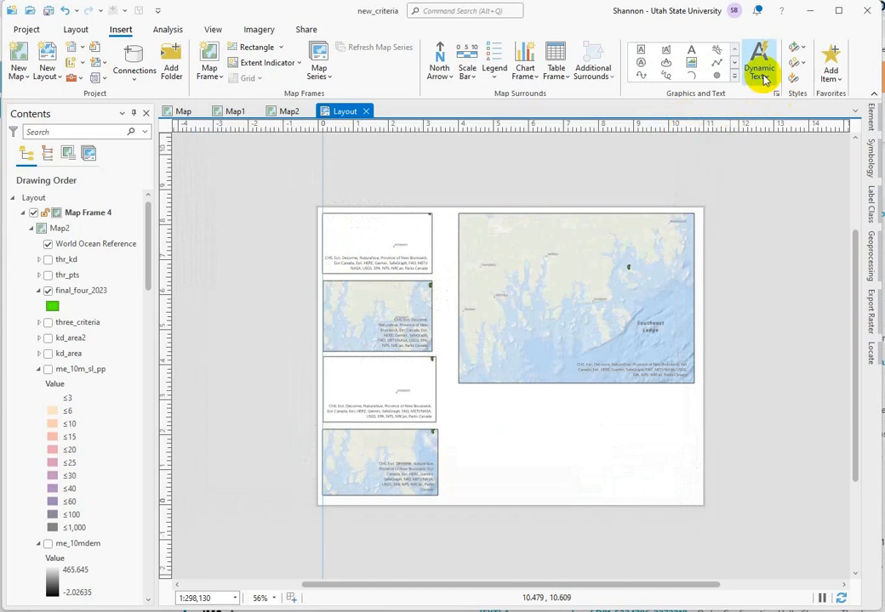
{"action": "left_click", "coordinate": [762, 73]}
{"action": "scroll", "coordinate": [604, 376], "scroll_direction": "down", "scroll_amount": 10}
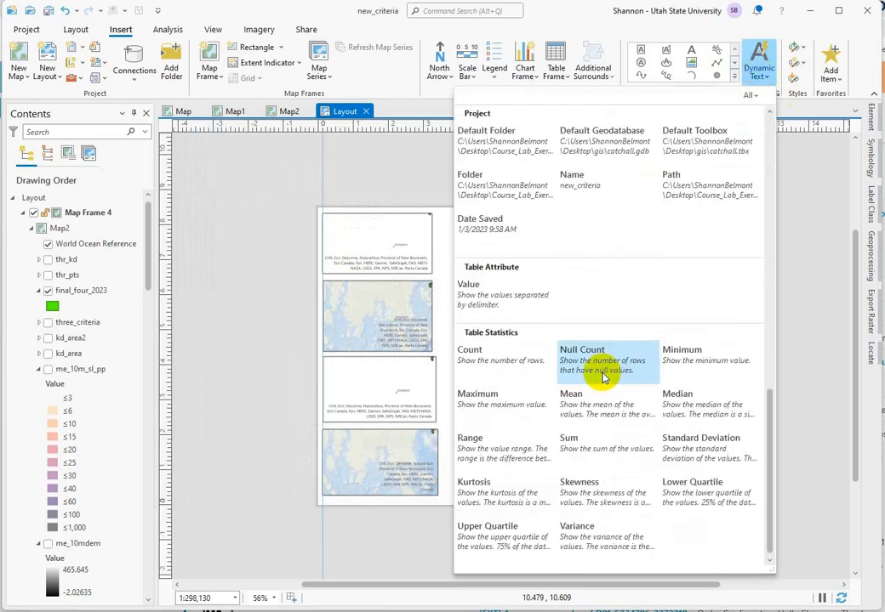
{"action": "scroll", "coordinate": [604, 377], "scroll_direction": "up", "scroll_amount": 5}
{"action": "scroll", "coordinate": [604, 376], "scroll_direction": "down", "scroll_amount": 1}
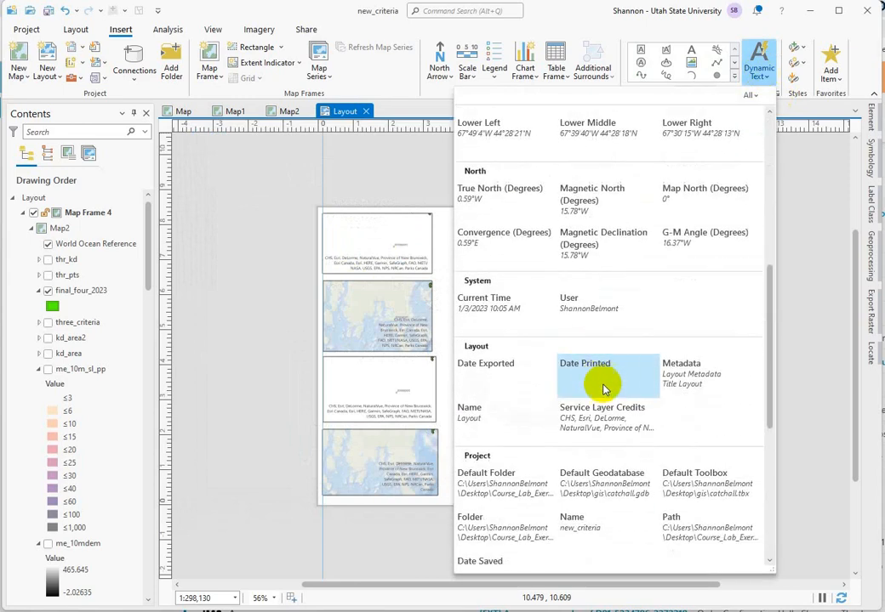
{"action": "left_click", "coordinate": [601, 412]}
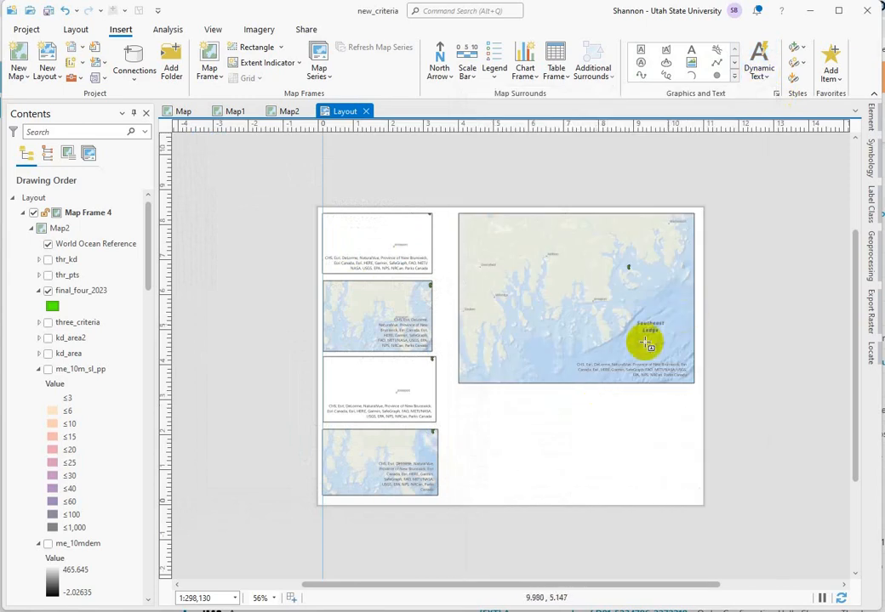
{"action": "left_click_drag", "start_coordinate": [718, 245], "coordinate": [759, 300]}
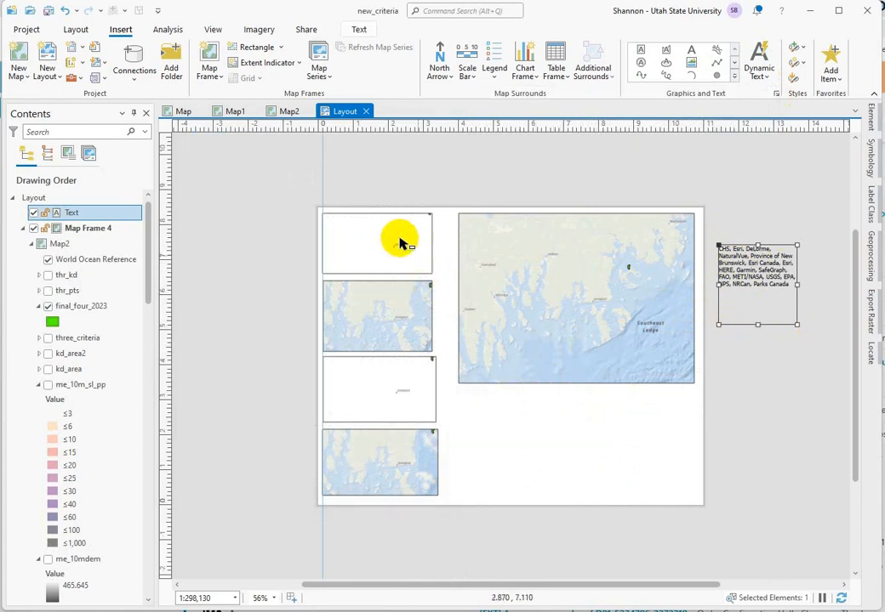
Step: Set the size of the topmost small map frame to 3.1 in wide and 1.72 in high
{"action": "left_click", "coordinate": [348, 227]}
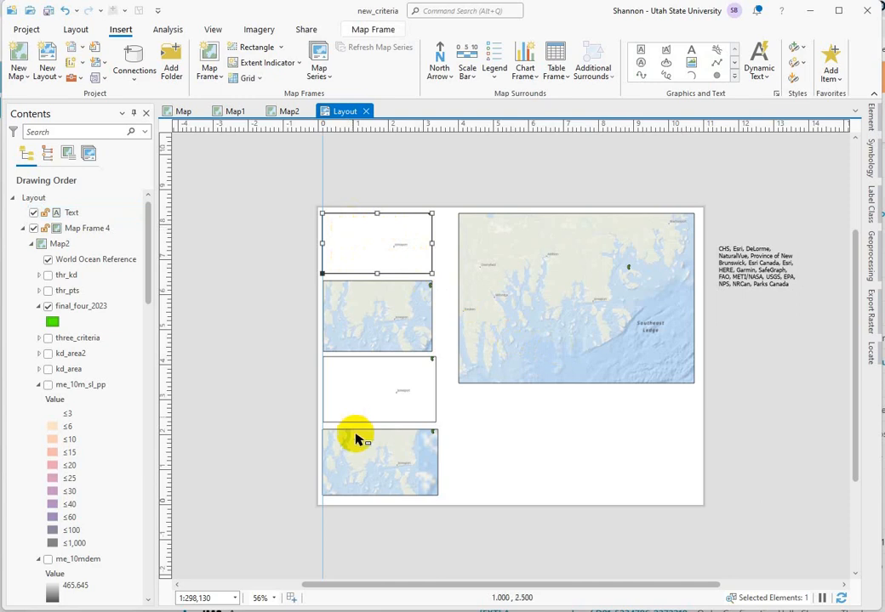
{"action": "right_click", "coordinate": [356, 245]}
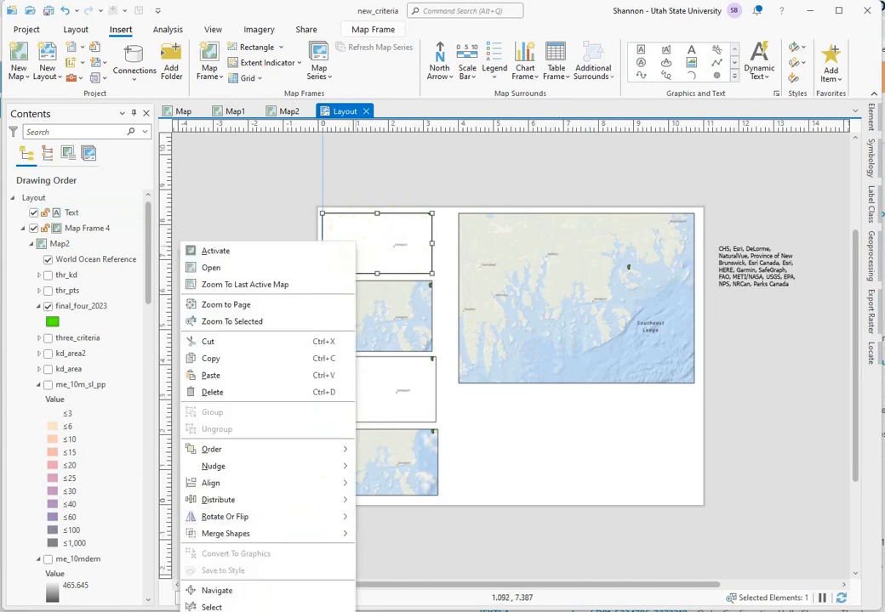
{"action": "key", "text": "Escape"}
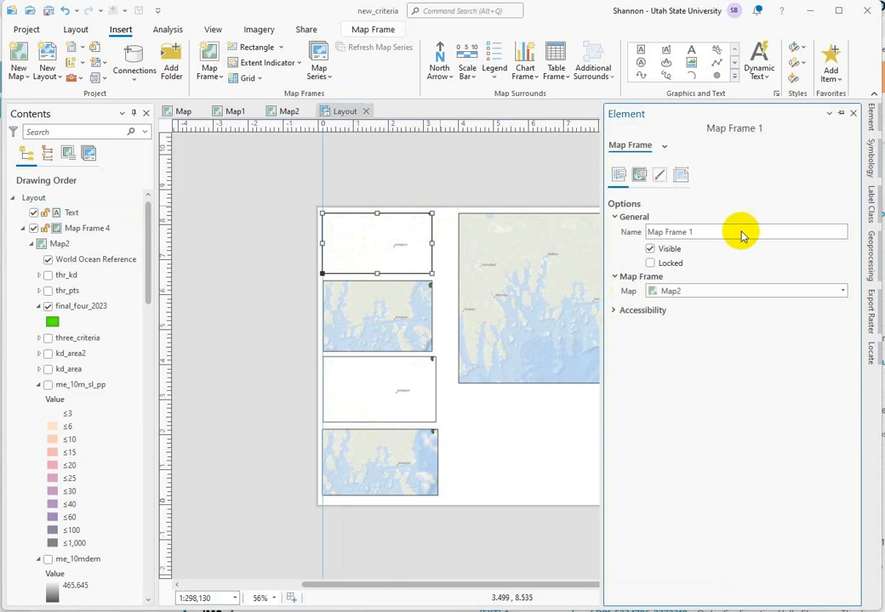
{"action": "left_click", "coordinate": [681, 175]}
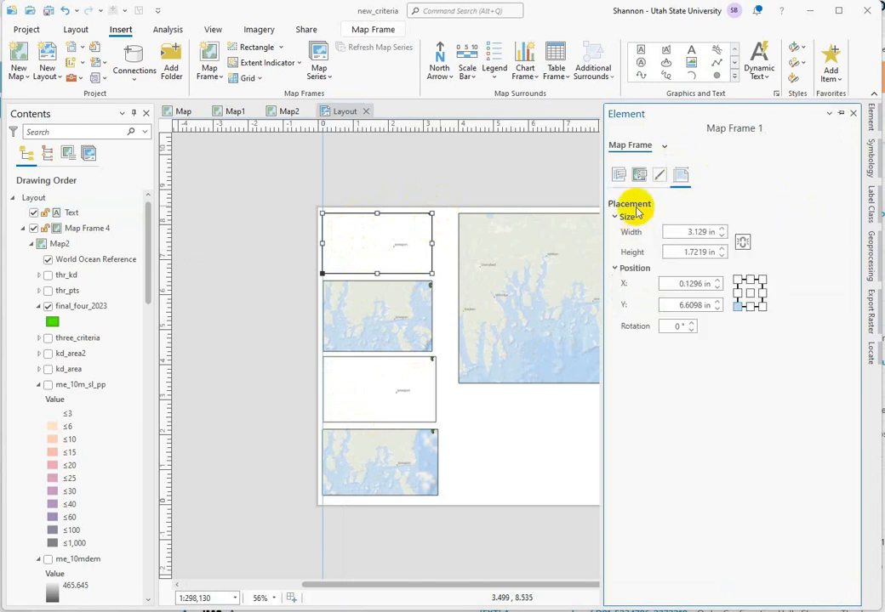
{"action": "left_click", "coordinate": [705, 231]}
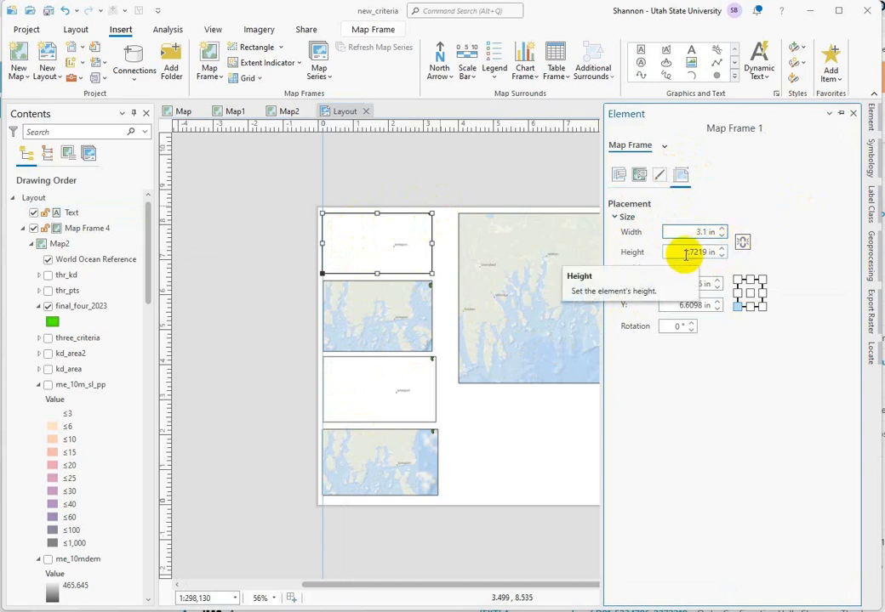
{"action": "left_click", "coordinate": [683, 252]}
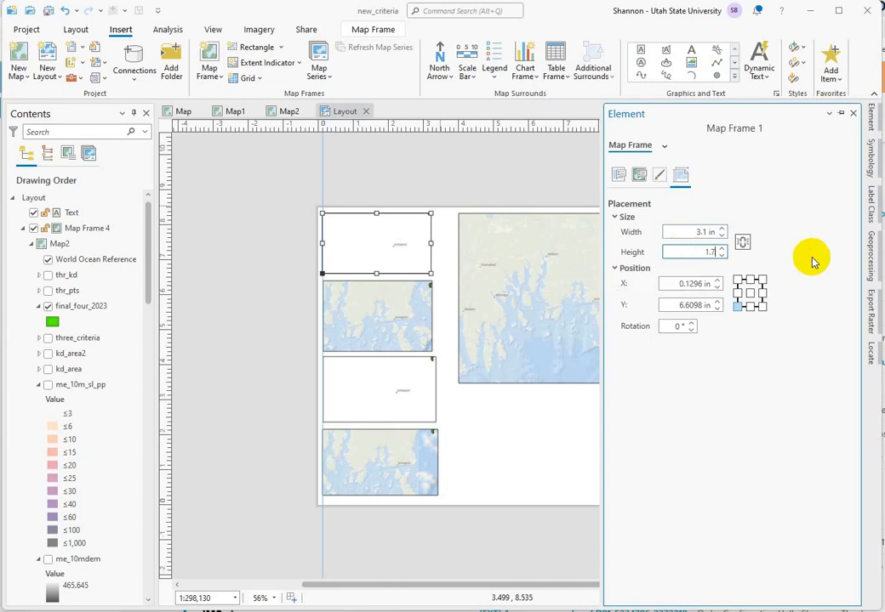
{"action": "type", "text": "1.72"}
{"action": "left_click", "coordinate": [722, 450]}
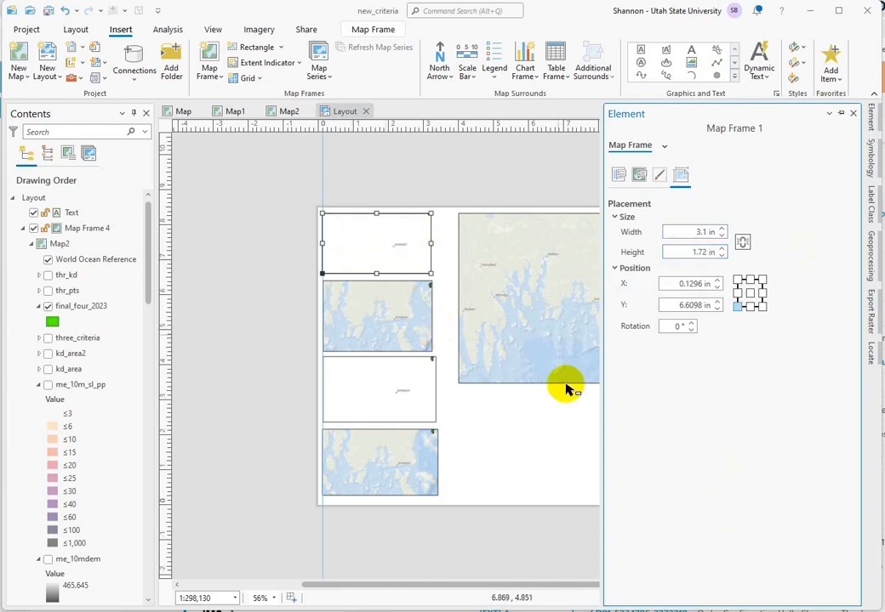
Step: Set the second small map frame to 3.1 in wide and 1.72 in high, and reposition it within the column
{"action": "right_click", "coordinate": [364, 315]}
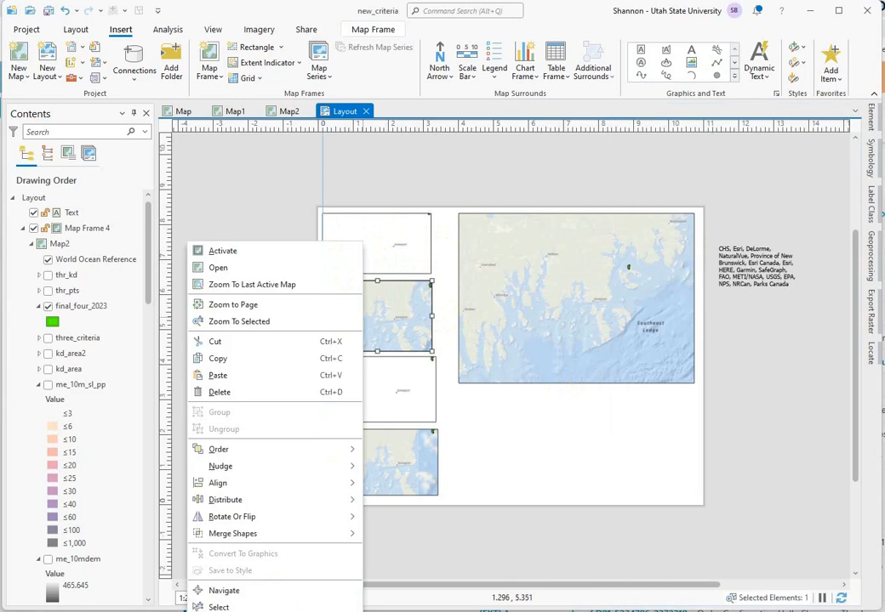
{"action": "left_click", "coordinate": [228, 610]}
{"action": "left_click", "coordinate": [679, 231]}
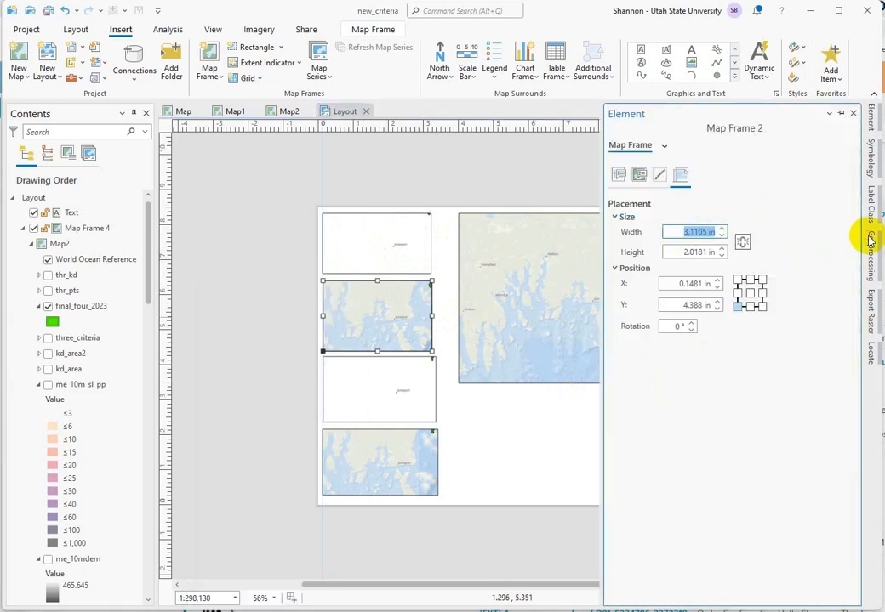
{"action": "left_click", "coordinate": [683, 252]}
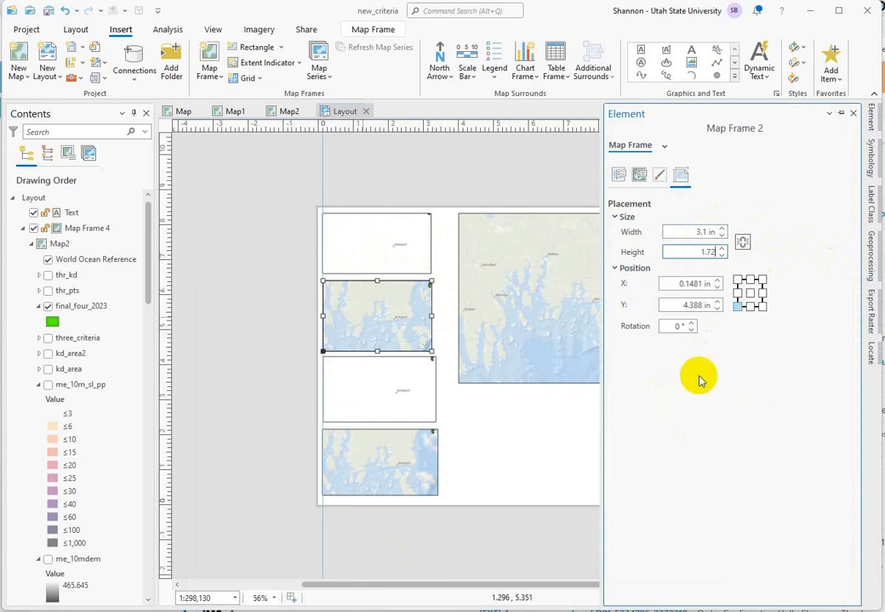
{"action": "left_click", "coordinate": [546, 444]}
{"action": "left_click", "coordinate": [547, 443]}
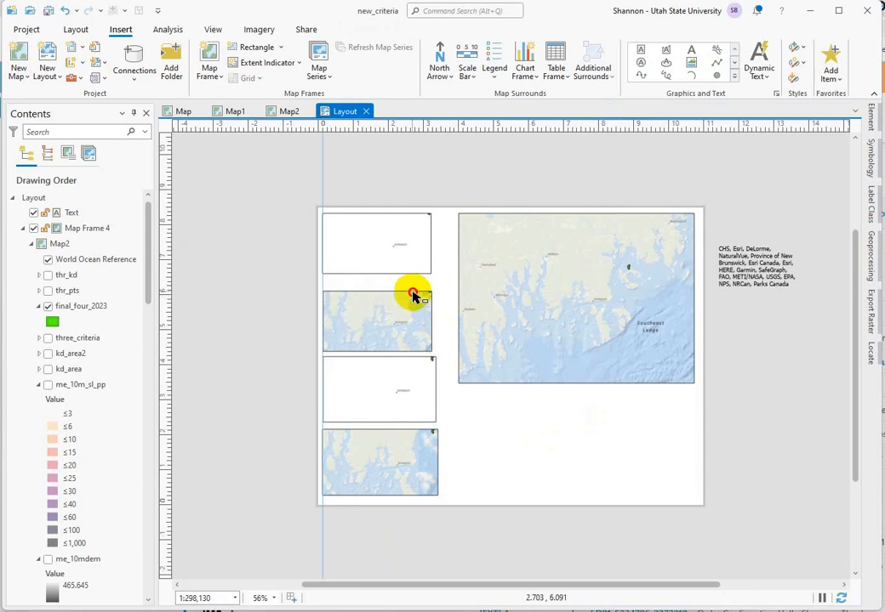
{"action": "left_click", "coordinate": [412, 298]}
{"action": "left_click_drag", "start_coordinate": [408, 315], "coordinate": [405, 321]}
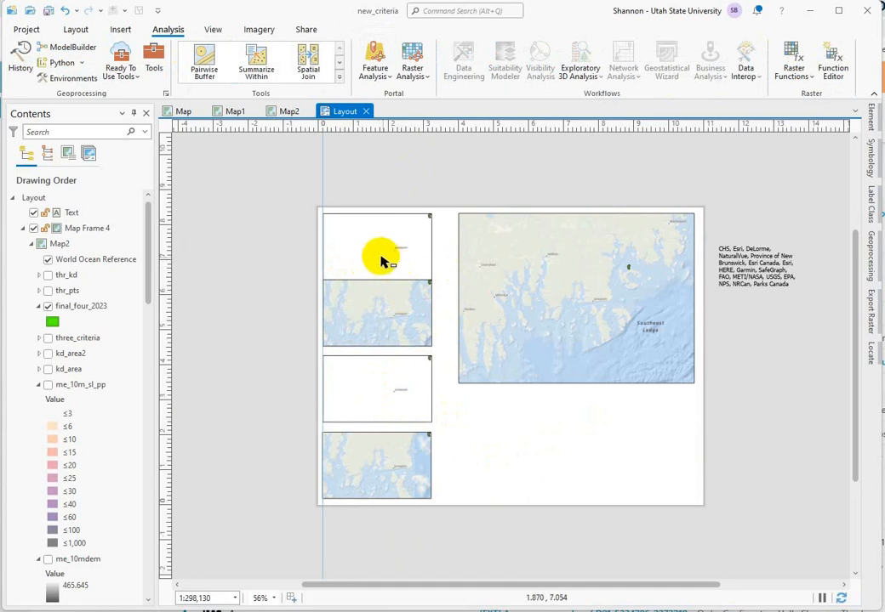
Step: Distribute the four stacked small map frames vertically so the gaps between them are equal
{"action": "left_click", "coordinate": [382, 260]}
{"action": "left_click", "coordinate": [362, 327], "text": "shift"}
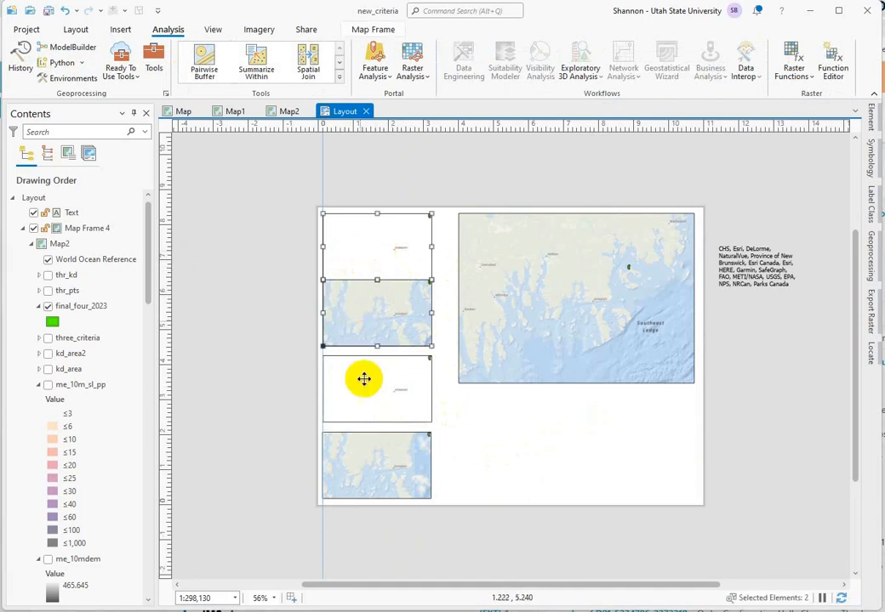
{"action": "left_click", "coordinate": [340, 452], "text": "shift"}
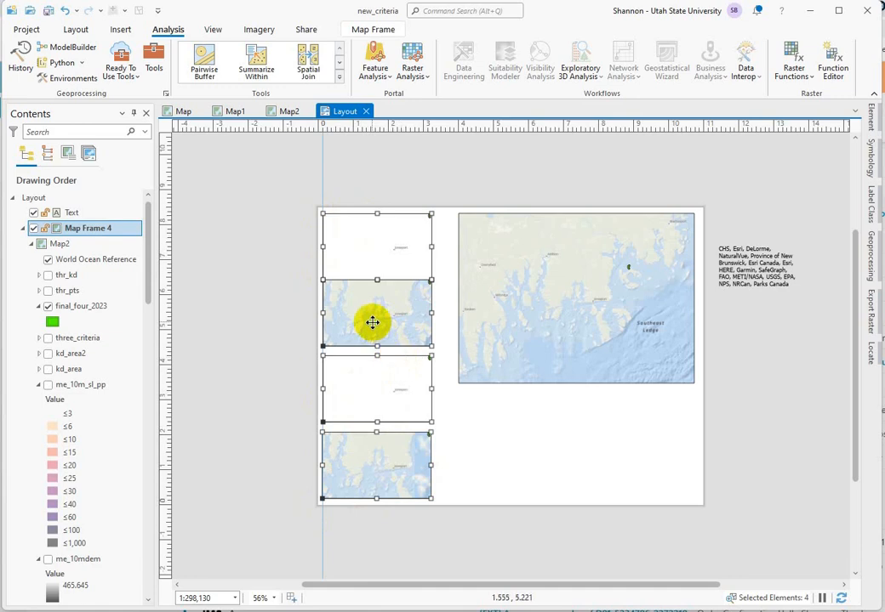
{"action": "right_click", "coordinate": [373, 322]}
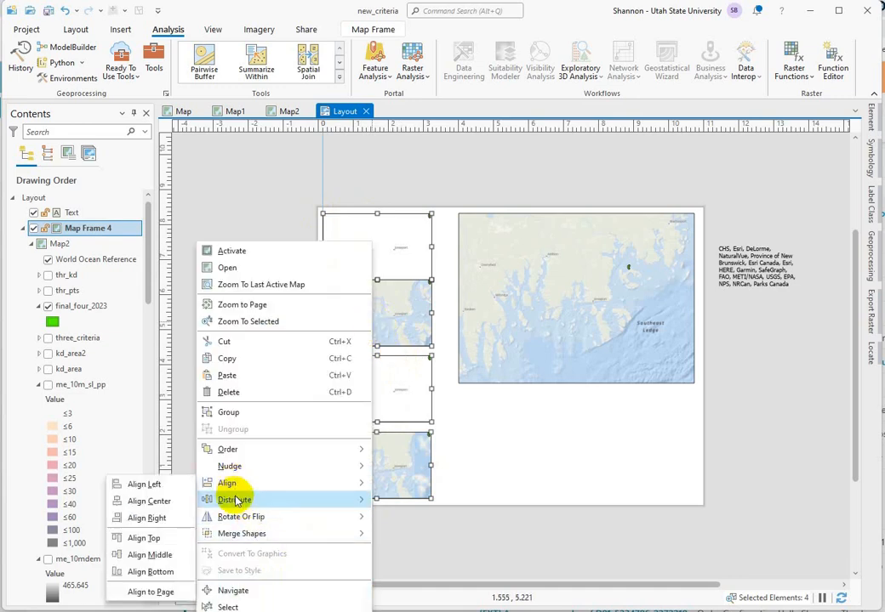
{"action": "mouse_move", "coordinate": [237, 500]}
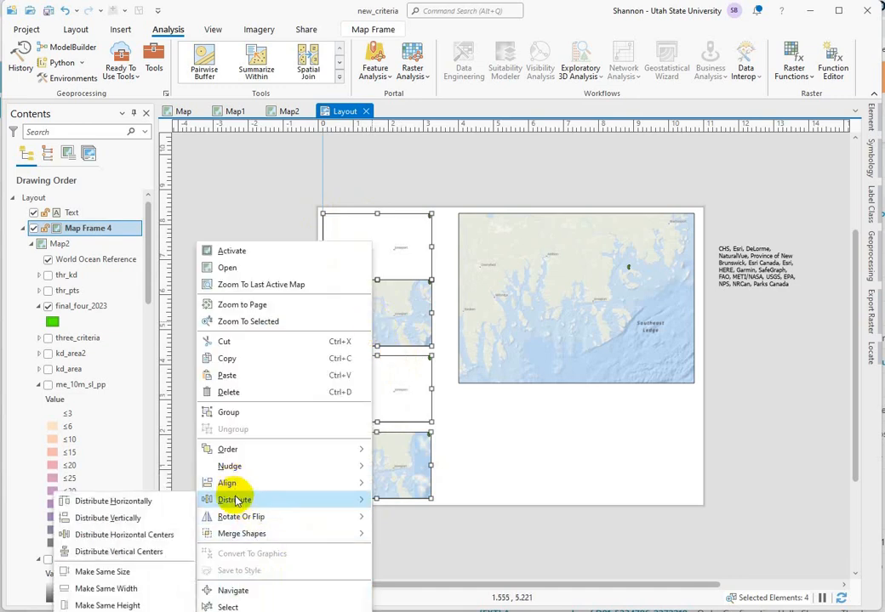
{"action": "left_click", "coordinate": [120, 520]}
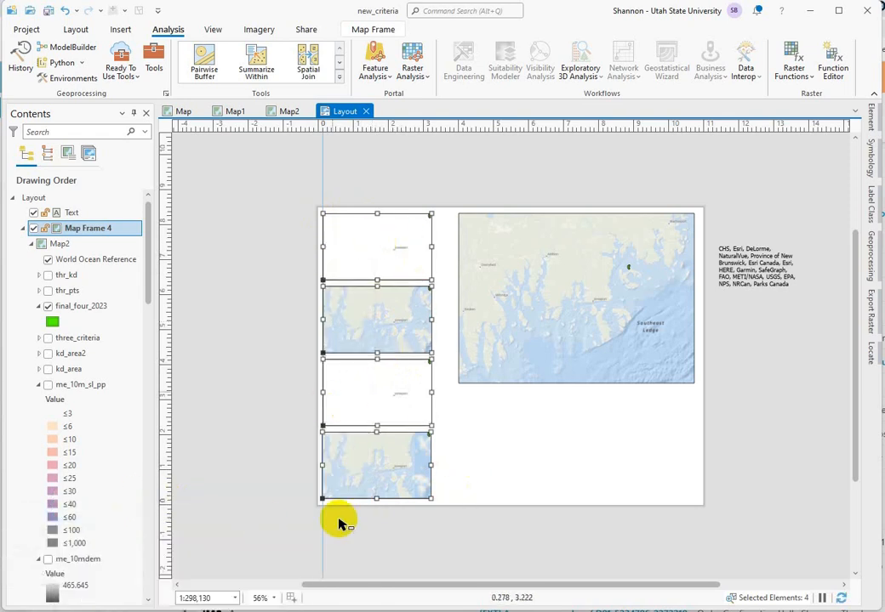
{"action": "left_click", "coordinate": [521, 494]}
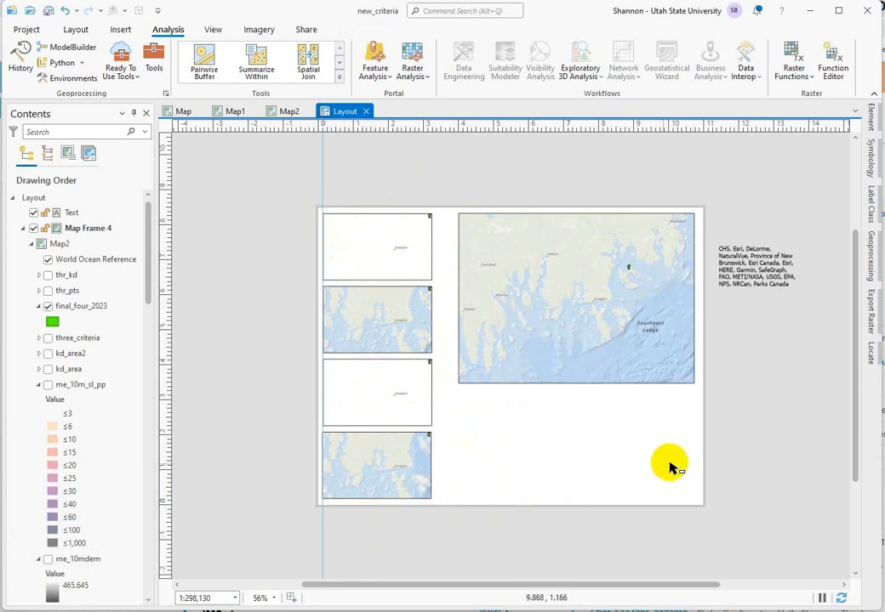
Step: Activate the topmost small map frame and zoom its map out to a regional scale of 1:2,776,555
{"action": "right_click", "coordinate": [363, 245]}
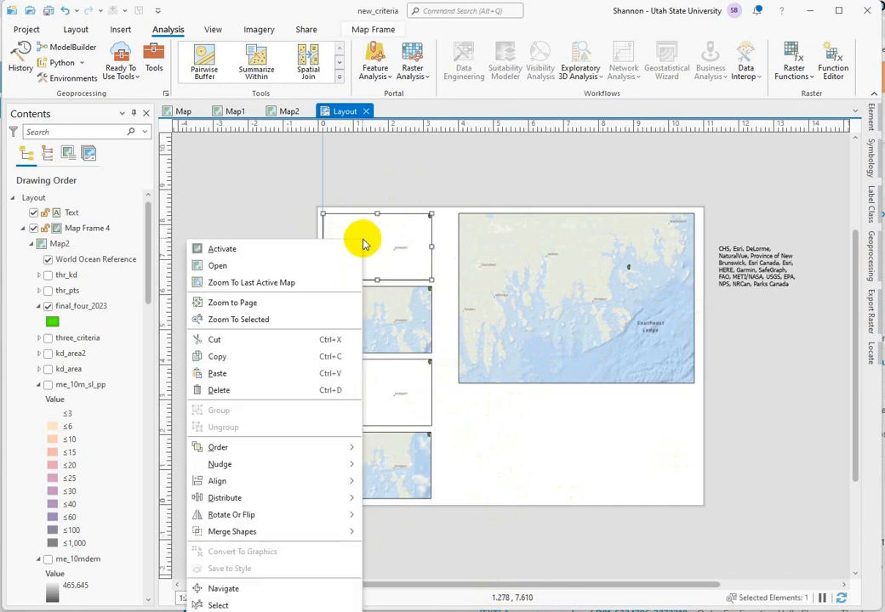
{"action": "left_click", "coordinate": [225, 249]}
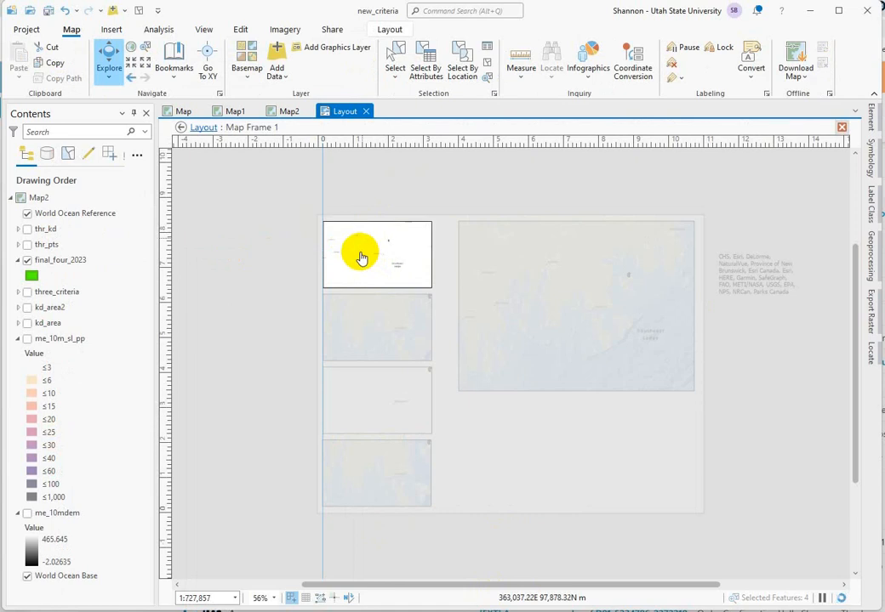
{"action": "scroll", "coordinate": [360, 255], "scroll_direction": "up", "scroll_amount": 2}
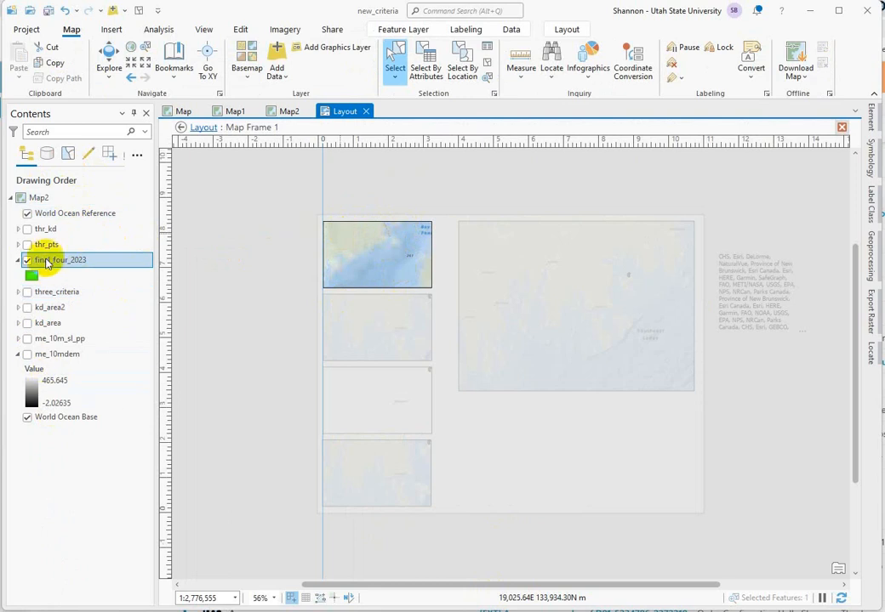
Step: Zoom the topmost small map frame to the FID 1 polygon from the final_four_2023 attribute table, and return to the layout
{"action": "right_click", "coordinate": [47, 266]}
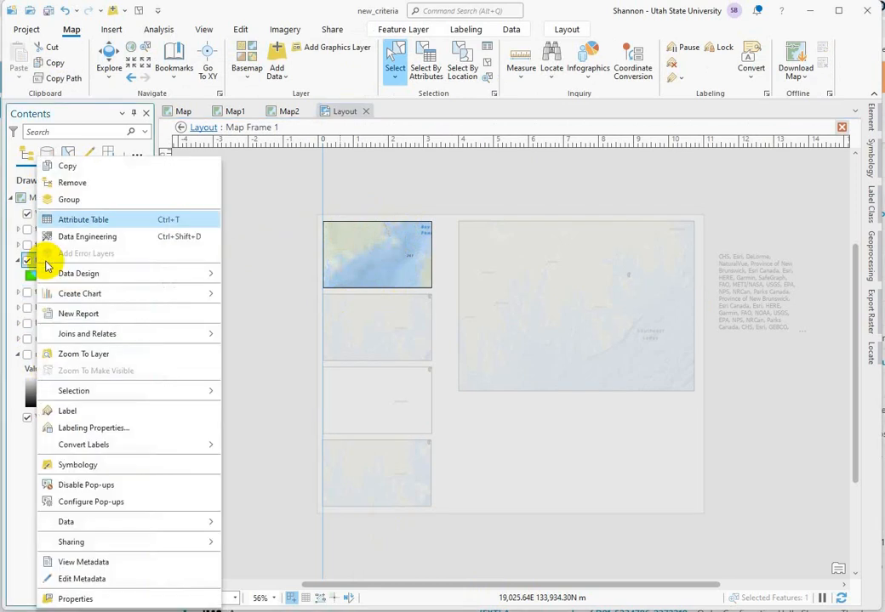
{"action": "left_click", "coordinate": [96, 220]}
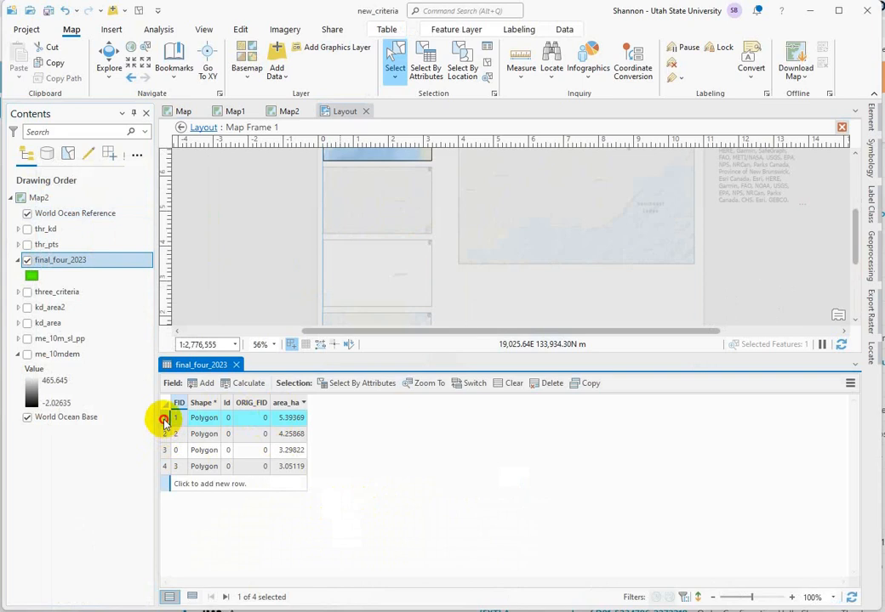
{"action": "right_click", "coordinate": [167, 424]}
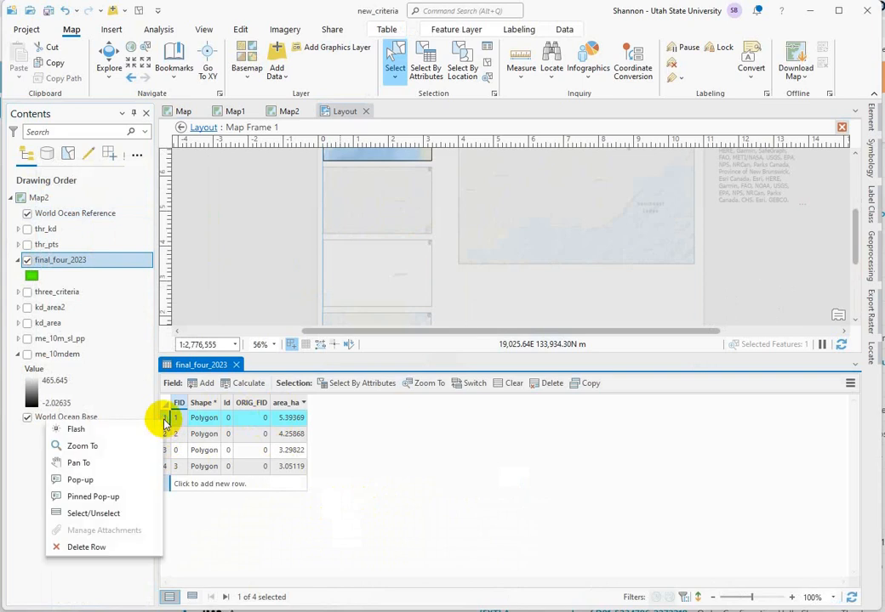
{"action": "left_click", "coordinate": [94, 446]}
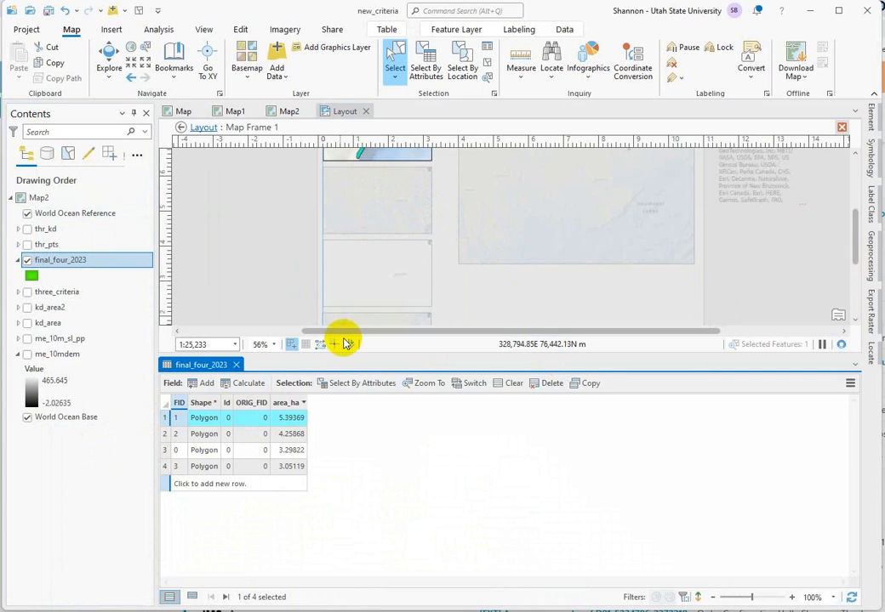
{"action": "left_click", "coordinate": [180, 127]}
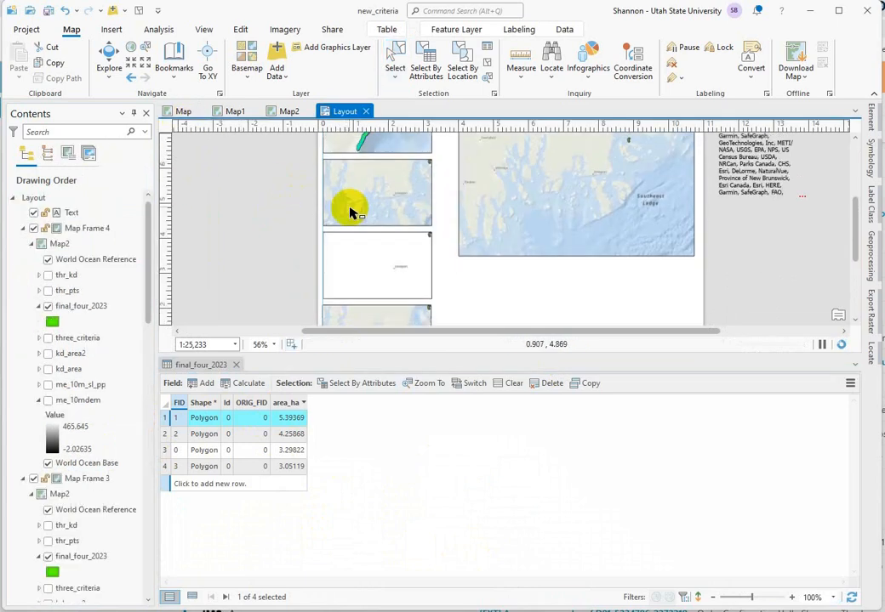
Step: Activate the second small map frame from the top
{"action": "left_click", "coordinate": [370, 204]}
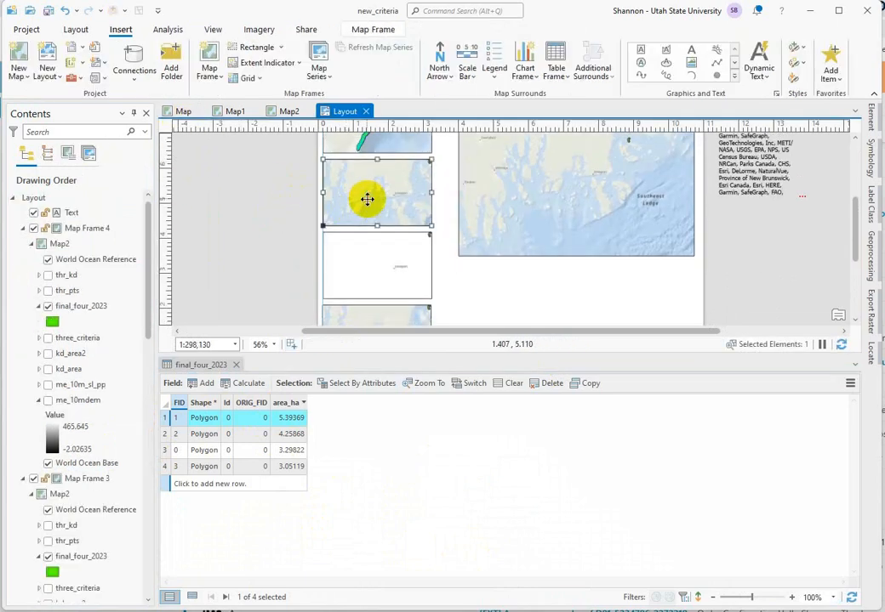
{"action": "double_click", "coordinate": [366, 199]}
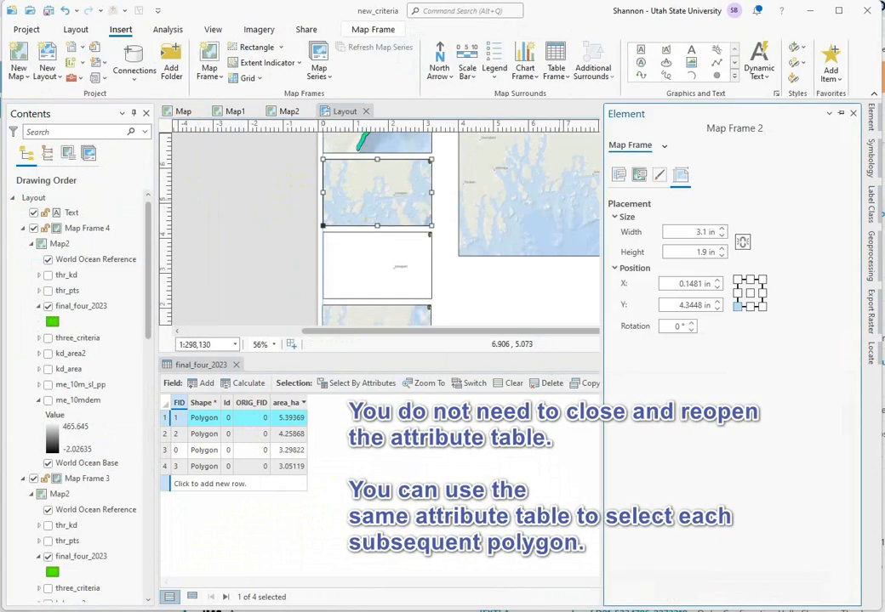
{"action": "left_click", "coordinate": [850, 115]}
{"action": "right_click", "coordinate": [365, 194]}
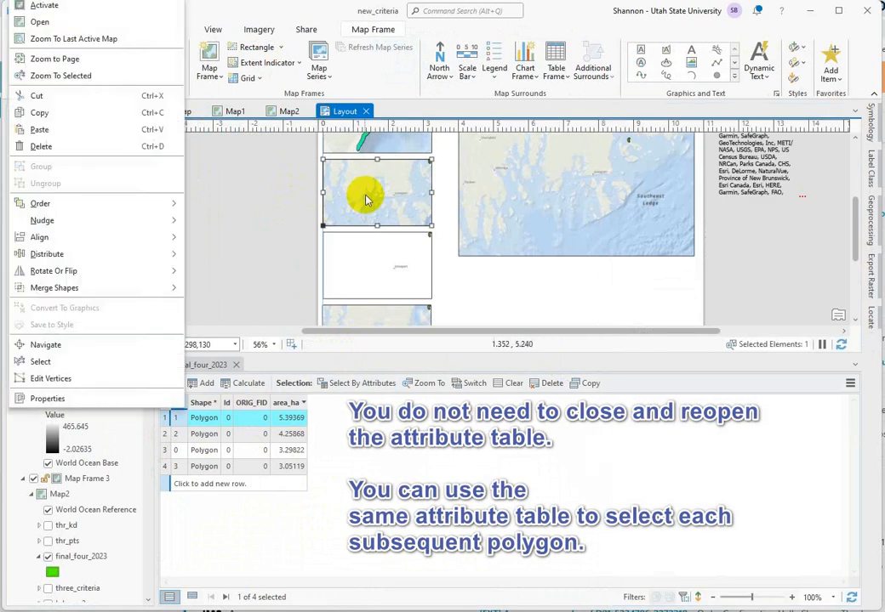
{"action": "left_click", "coordinate": [44, 7]}
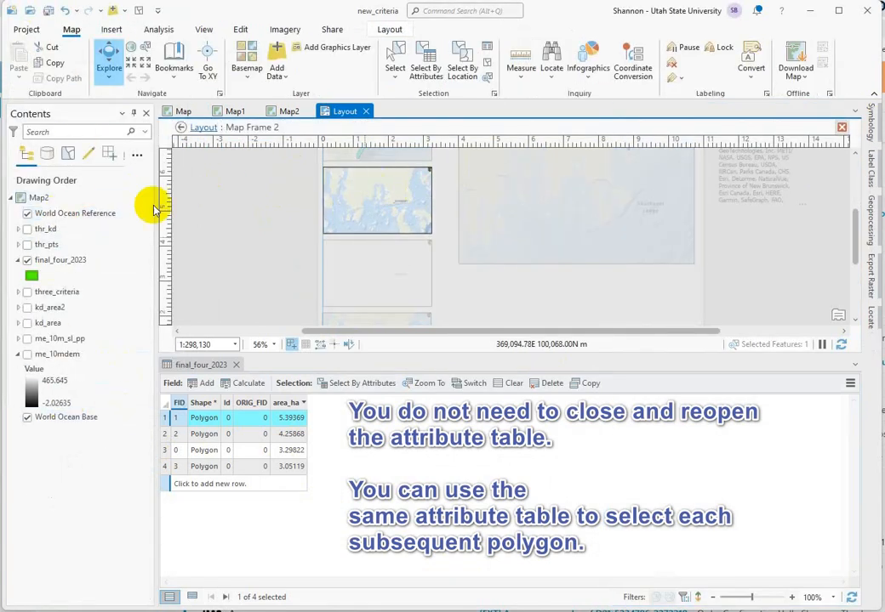
{"action": "left_click", "coordinate": [48, 323]}
{"action": "left_click", "coordinate": [48, 270]}
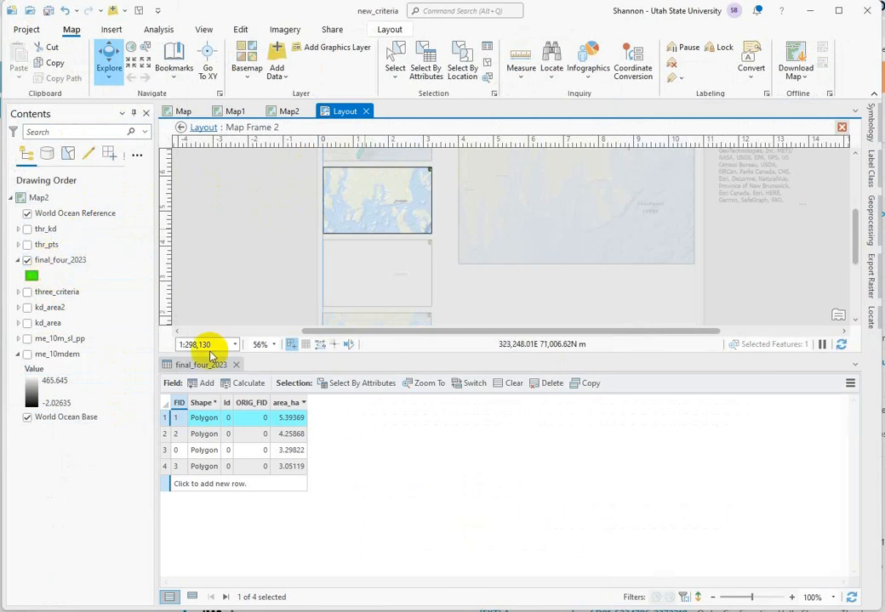
Step: Reopen the final_four_2023 attribute table, zoom the second map frame to the FID 2 polygon, and return to the layout
{"action": "left_click", "coordinate": [235, 366]}
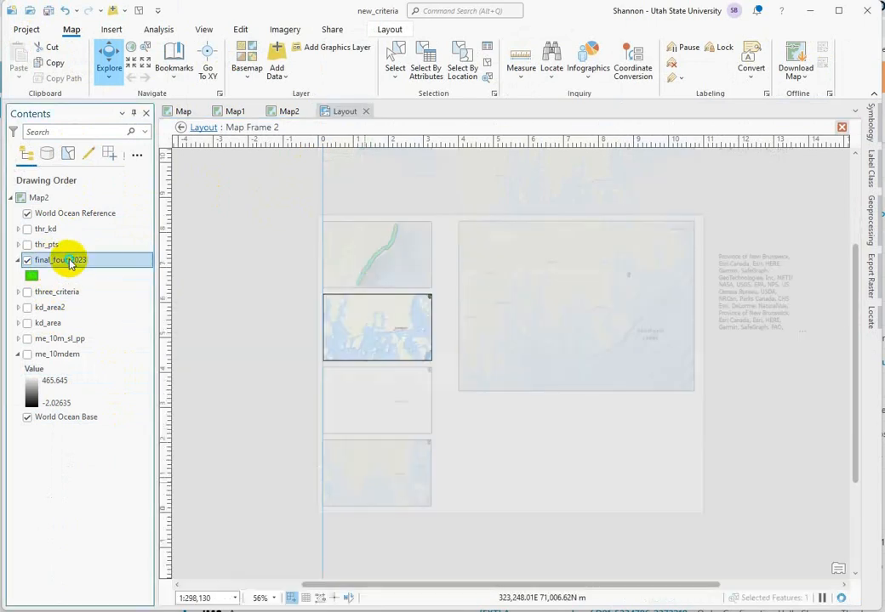
{"action": "right_click", "coordinate": [68, 260]}
{"action": "left_click", "coordinate": [102, 219]}
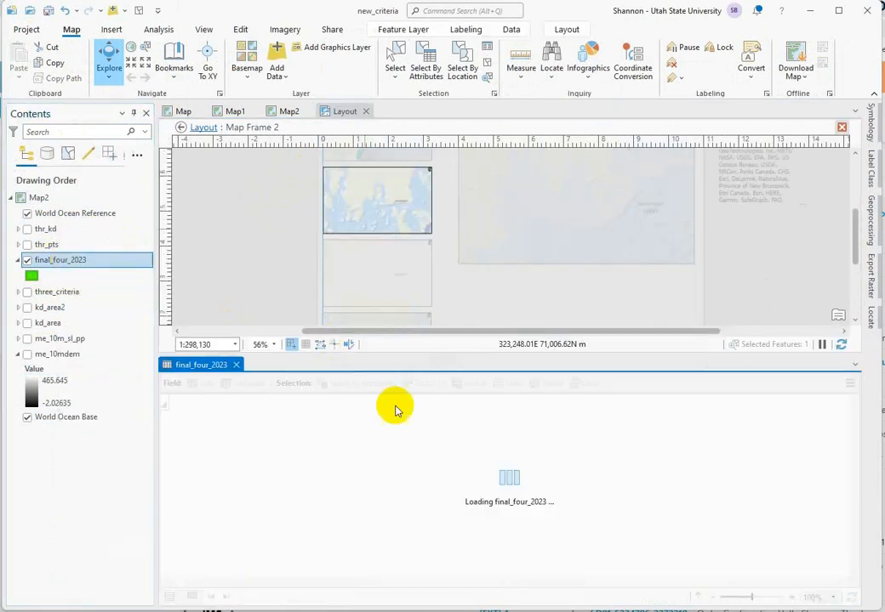
{"action": "left_click", "coordinate": [166, 434]}
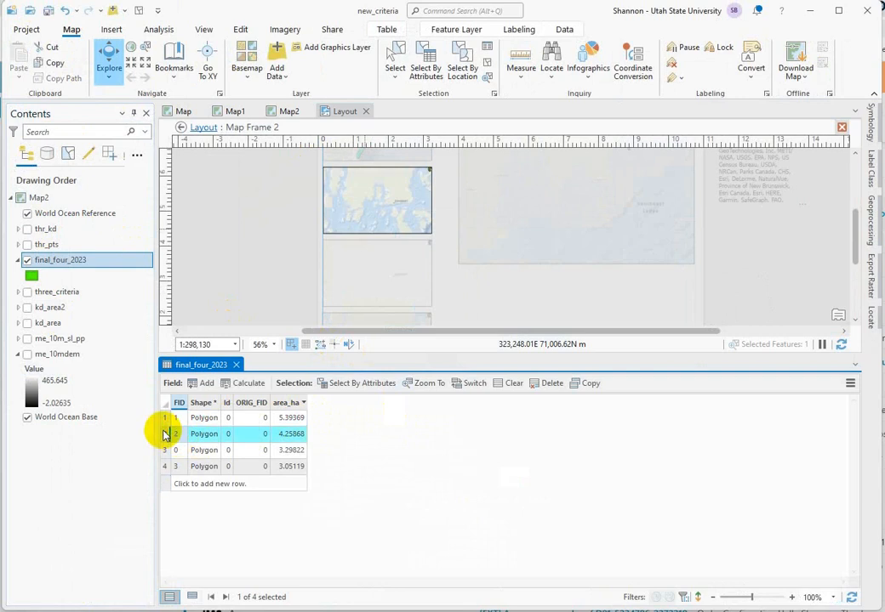
{"action": "right_click", "coordinate": [165, 434]}
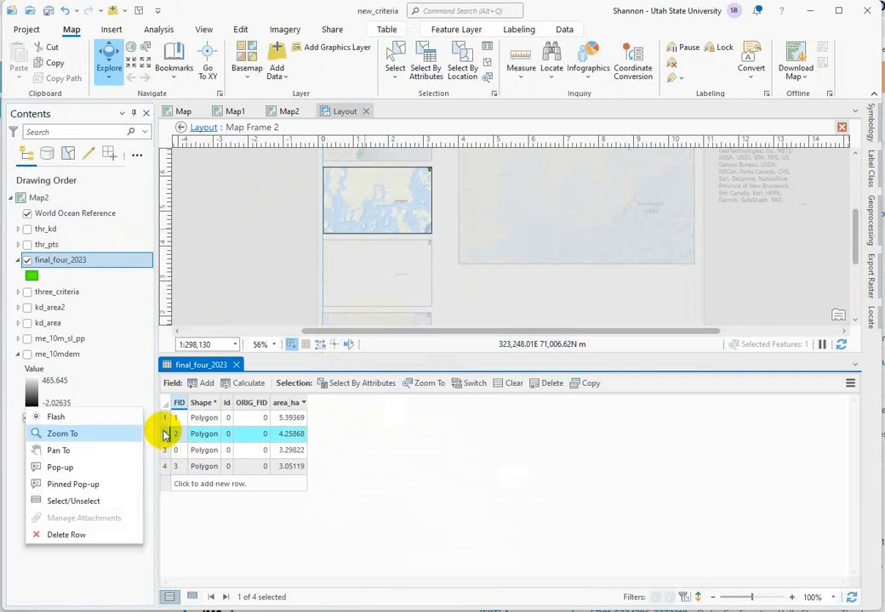
{"action": "left_click", "coordinate": [64, 435]}
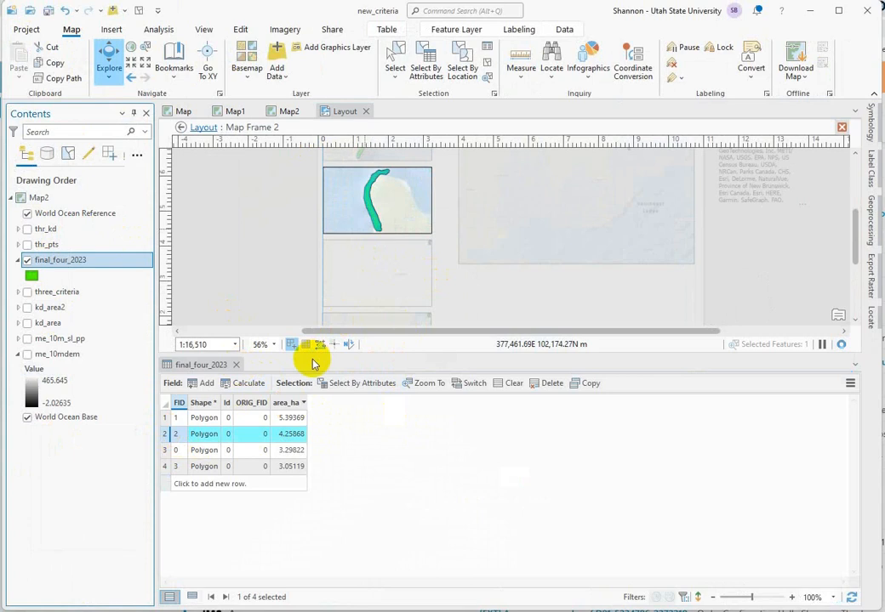
{"action": "left_click", "coordinate": [361, 295]}
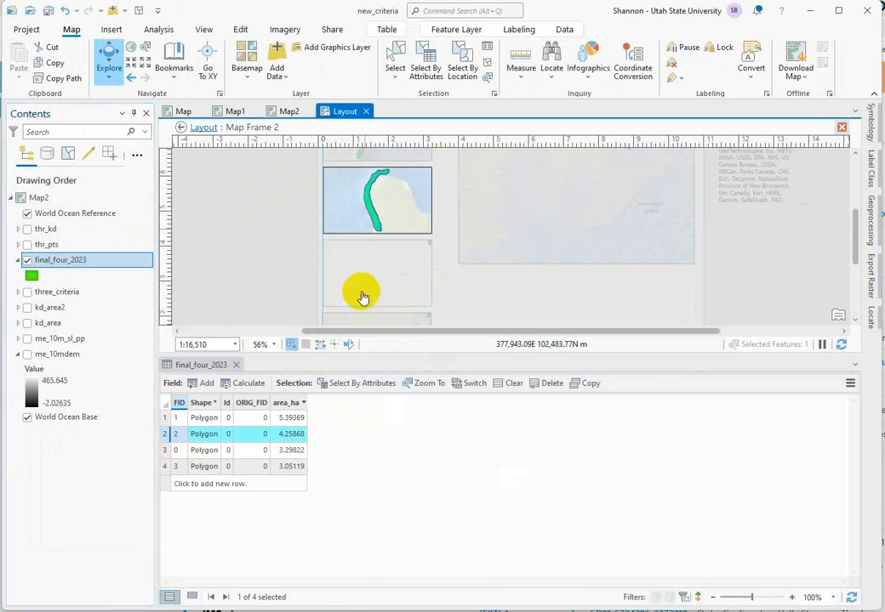
{"action": "left_click", "coordinate": [194, 127]}
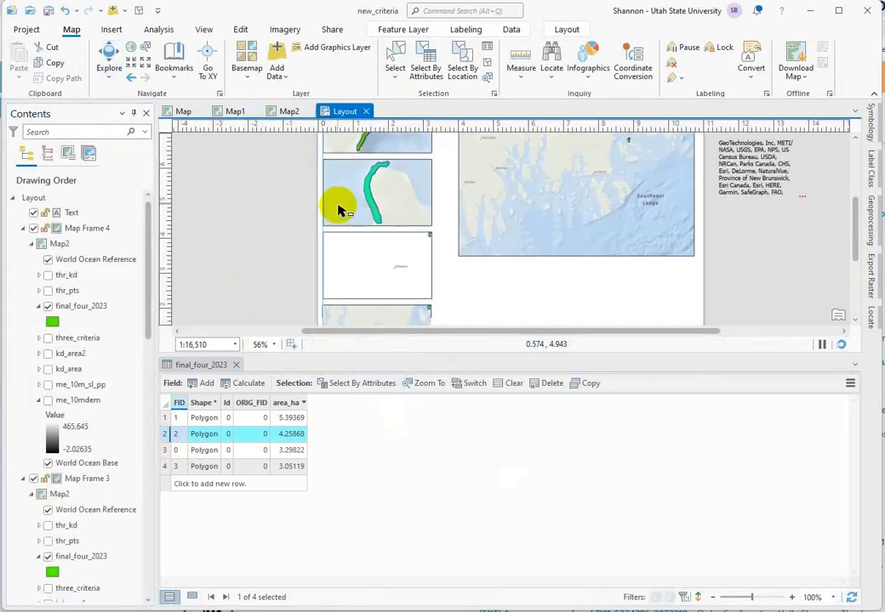
Step: Activate the third small map frame, zoom it to the FID 0 polygon of final_four_2023, and return to the layout
{"action": "left_click", "coordinate": [357, 255]}
{"action": "right_click", "coordinate": [357, 255]}
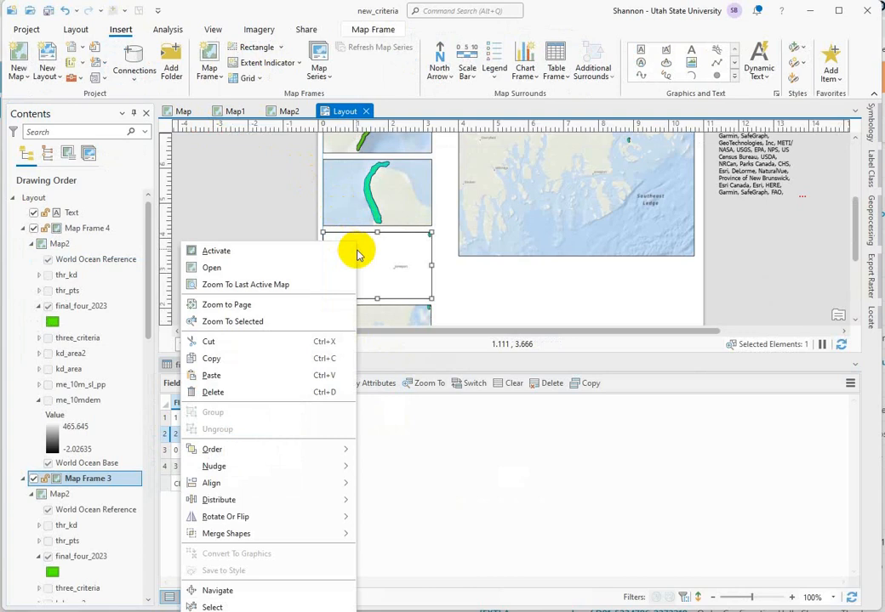
{"action": "left_click", "coordinate": [200, 250]}
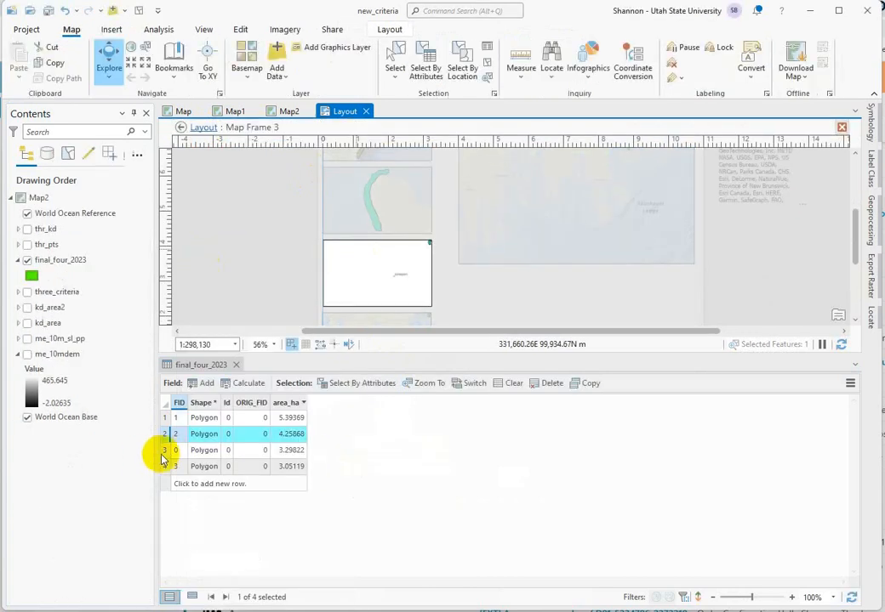
{"action": "left_click", "coordinate": [165, 451]}
{"action": "right_click", "coordinate": [166, 453]}
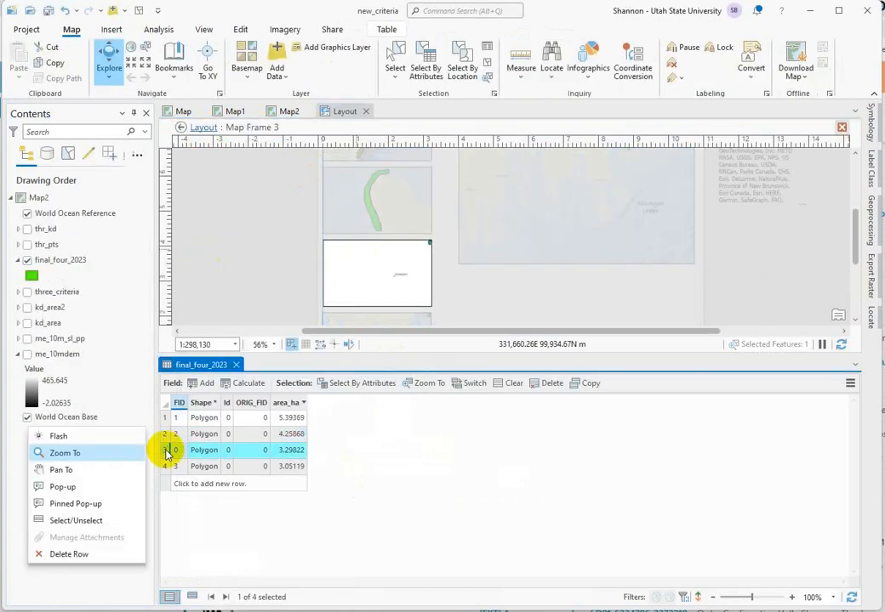
{"action": "left_click", "coordinate": [78, 455]}
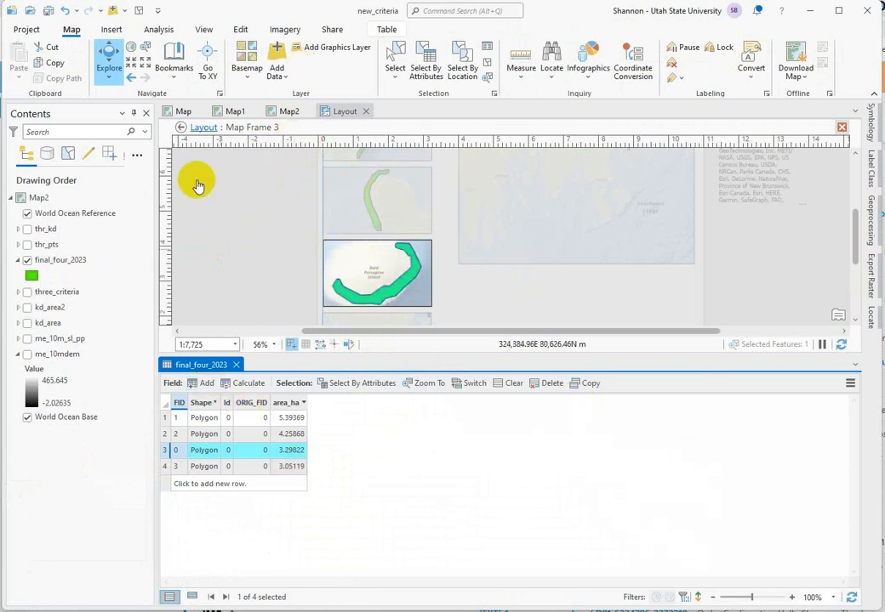
{"action": "left_click", "coordinate": [182, 127]}
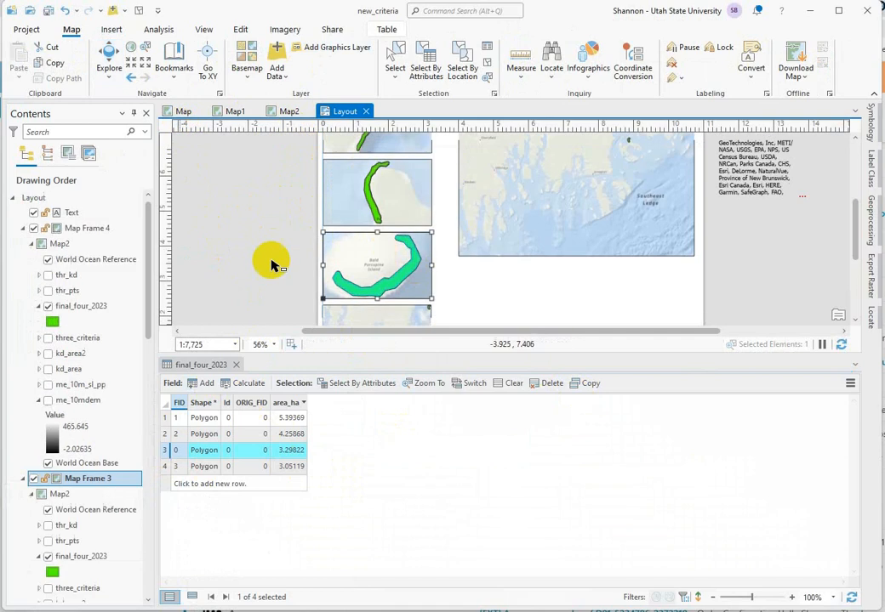
Step: Activate the bottommost small map frame and zoom it to the FID 3 polygon of final_four_2023
{"action": "right_click", "coordinate": [408, 316]}
{"action": "left_click", "coordinate": [263, 251]}
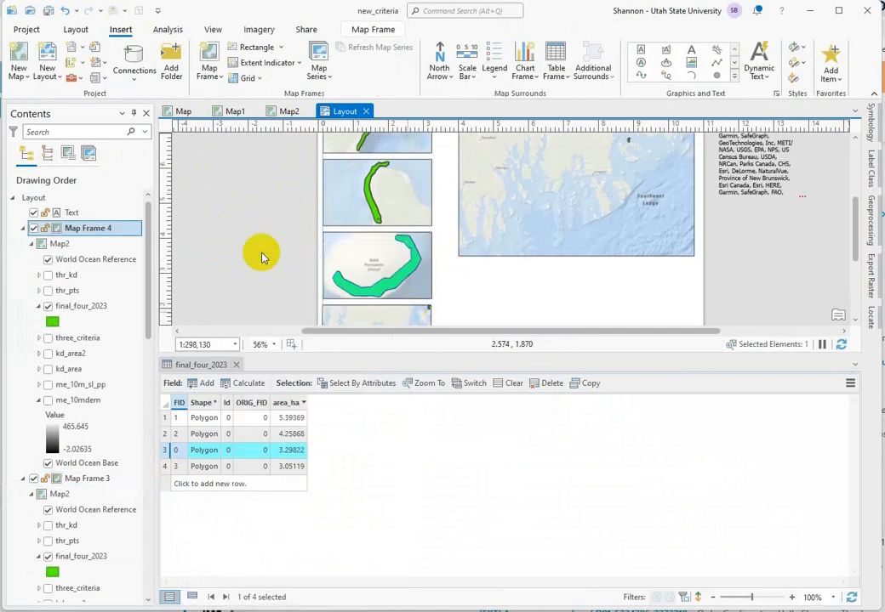
{"action": "left_click", "coordinate": [204, 471]}
{"action": "right_click", "coordinate": [163, 466]}
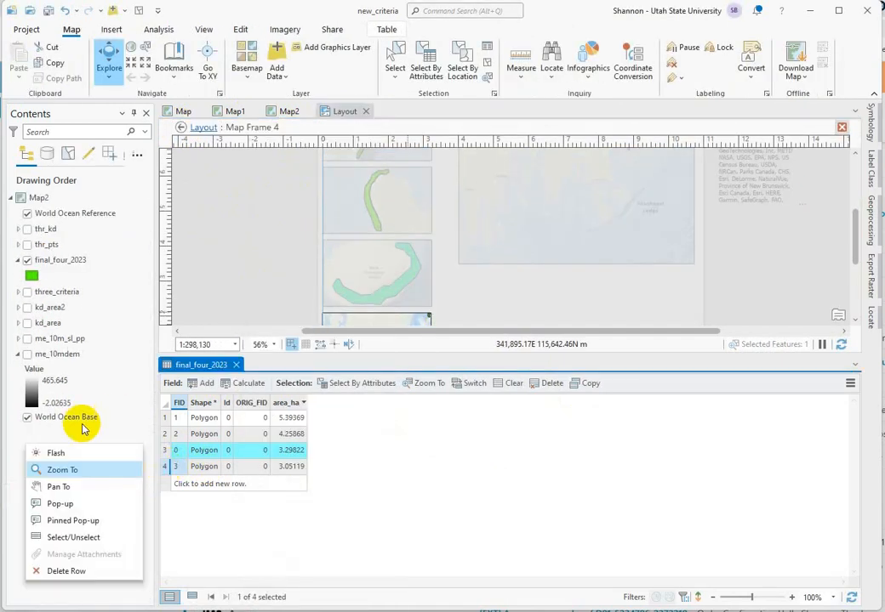
{"action": "left_click", "coordinate": [63, 471]}
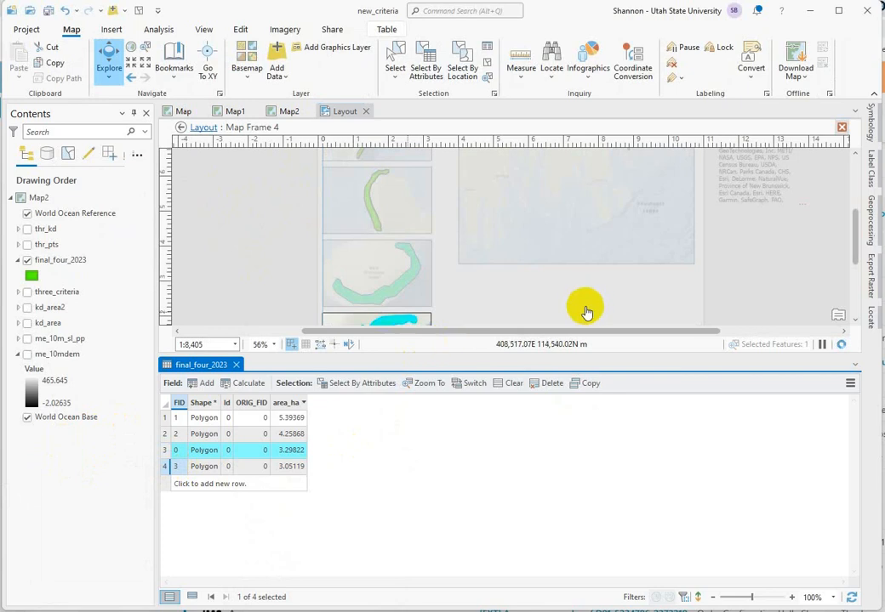
Step: Close the final_four_2023 attribute table and deactivate the bottommost map frame to return to the layout
{"action": "left_click", "coordinate": [366, 351]}
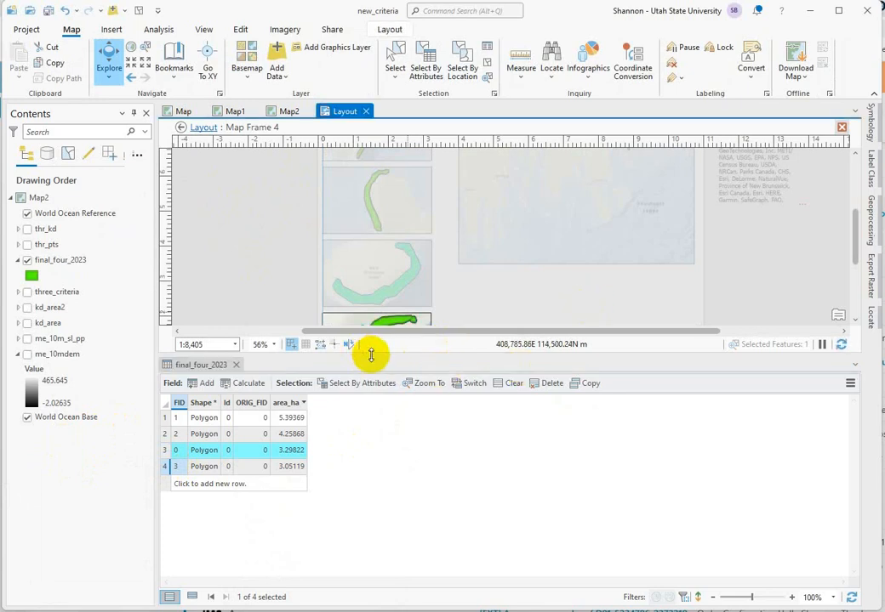
{"action": "left_click_drag", "start_coordinate": [371, 356], "coordinate": [383, 500]}
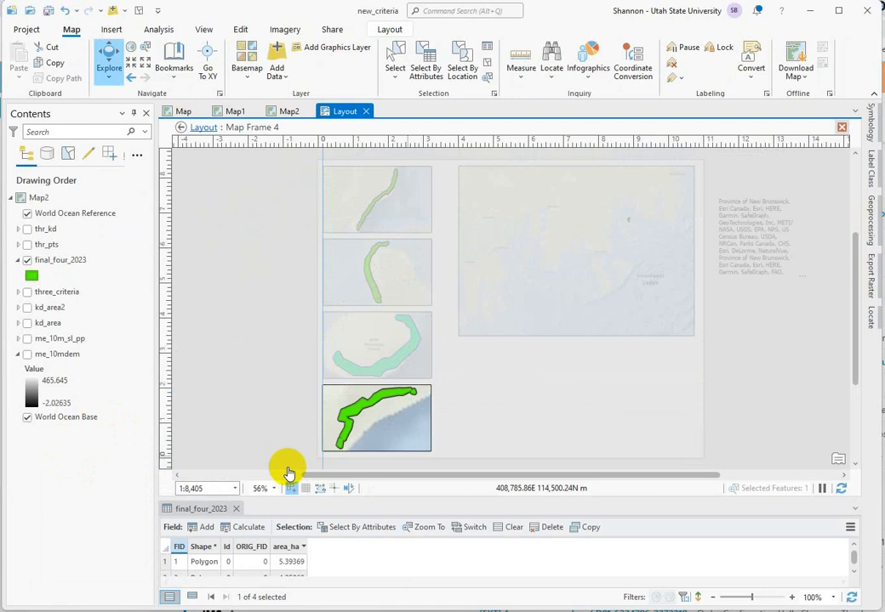
{"action": "left_click", "coordinate": [237, 510]}
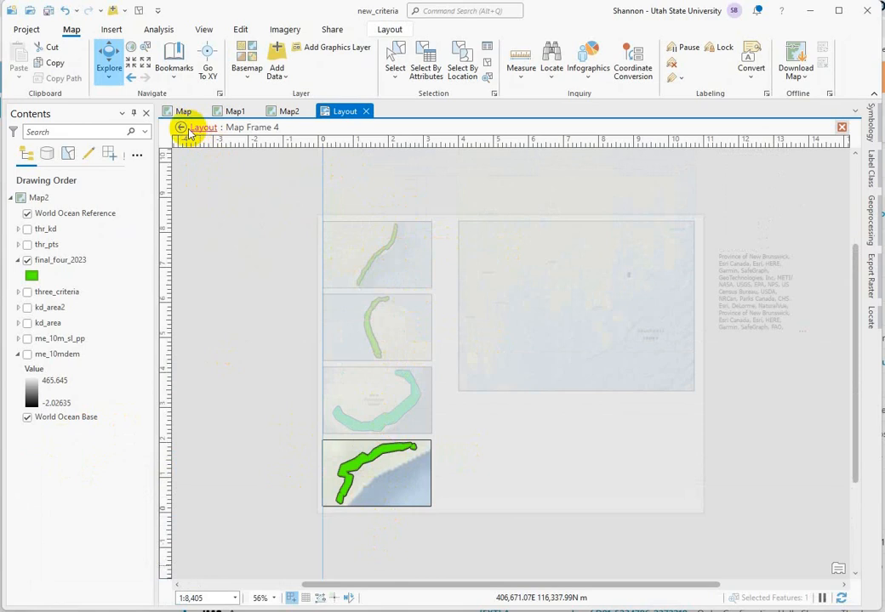
{"action": "left_click", "coordinate": [188, 129]}
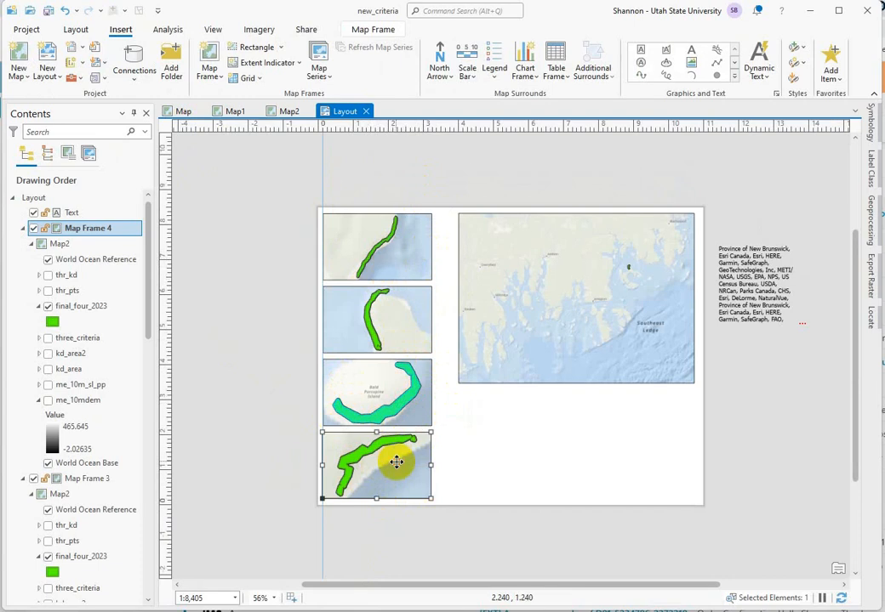
Step: Activate the third small map frame, clear its polygon selection, and return to the layout
{"action": "left_click", "coordinate": [396, 385]}
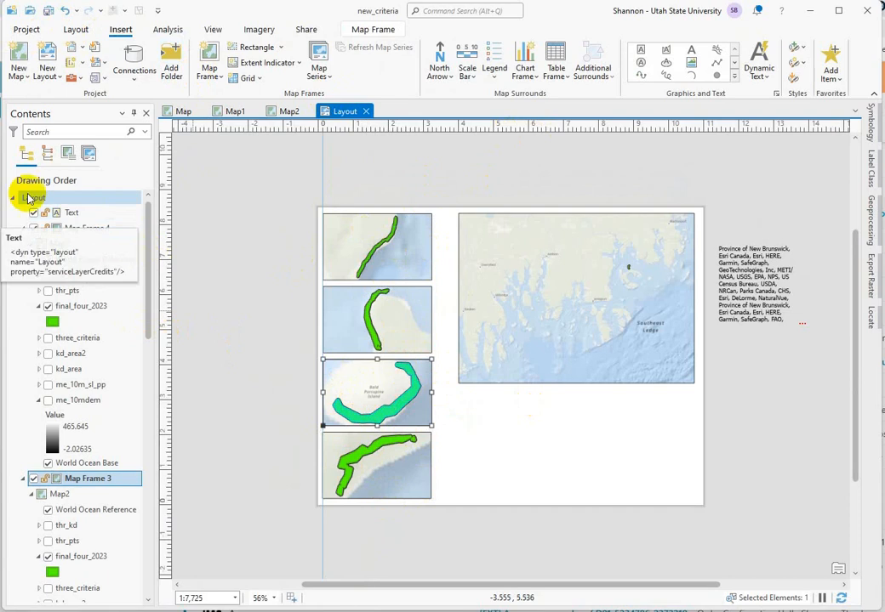
{"action": "right_click", "coordinate": [361, 387]}
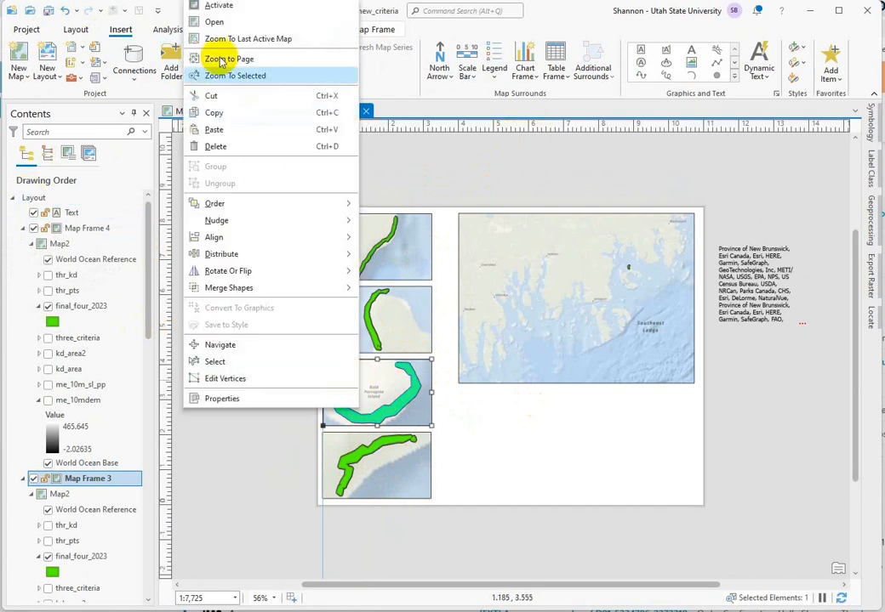
{"action": "left_click", "coordinate": [211, 6]}
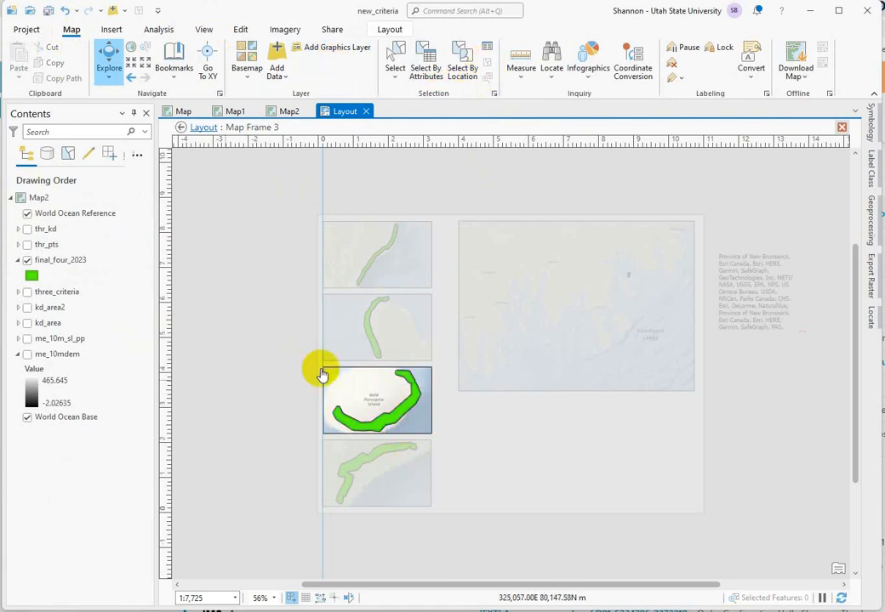
{"action": "left_click", "coordinate": [181, 129]}
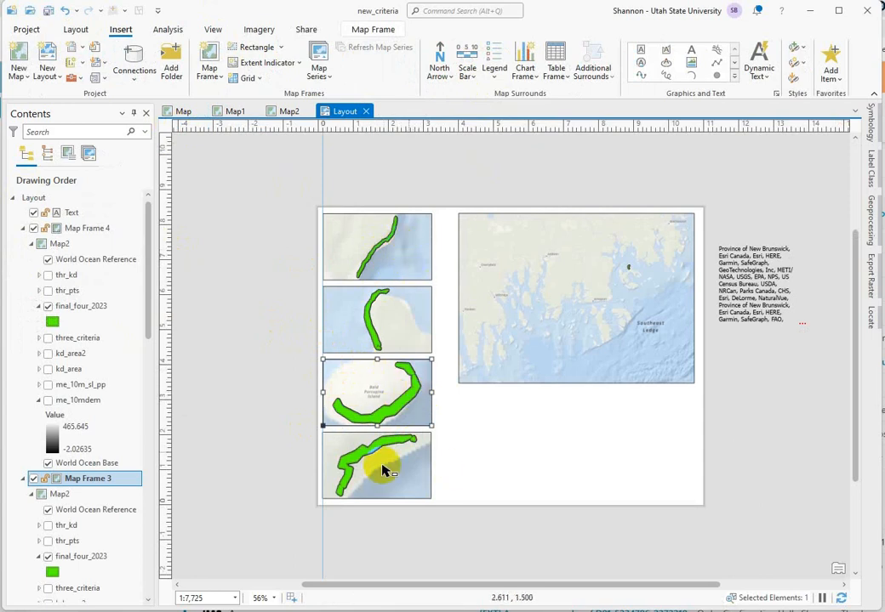
Step: Activate the topmost small map frame and set its scale to 1:30,000
{"action": "left_click", "coordinate": [397, 252]}
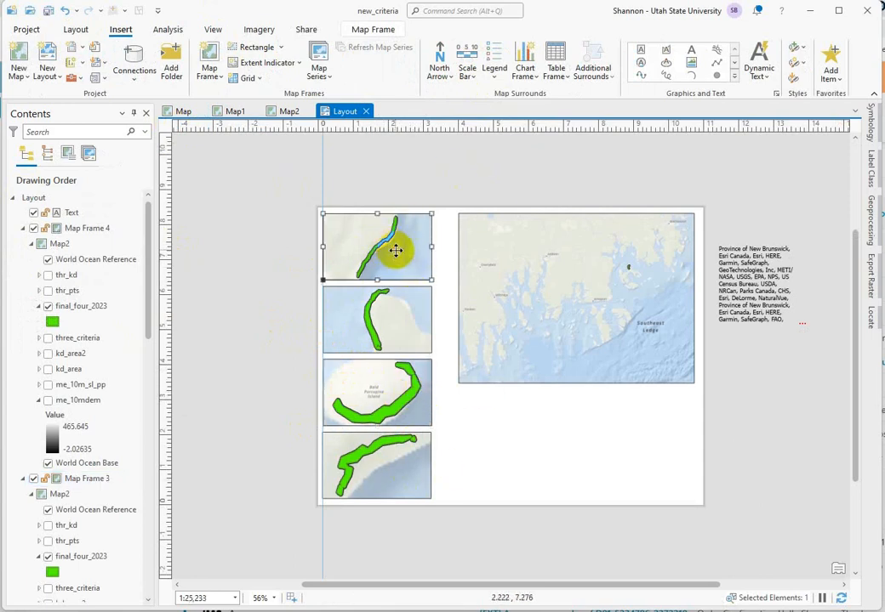
{"action": "right_click", "coordinate": [396, 255]}
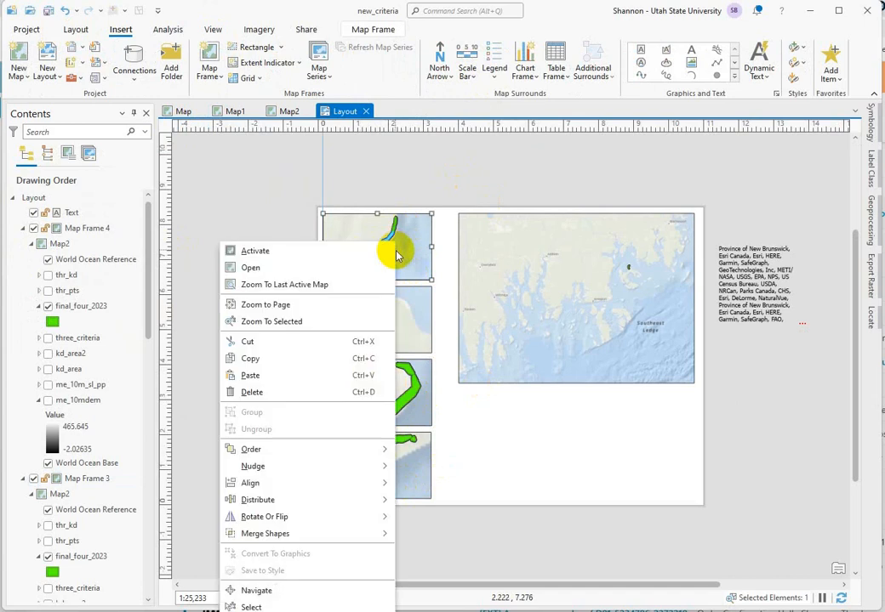
{"action": "left_click", "coordinate": [286, 251]}
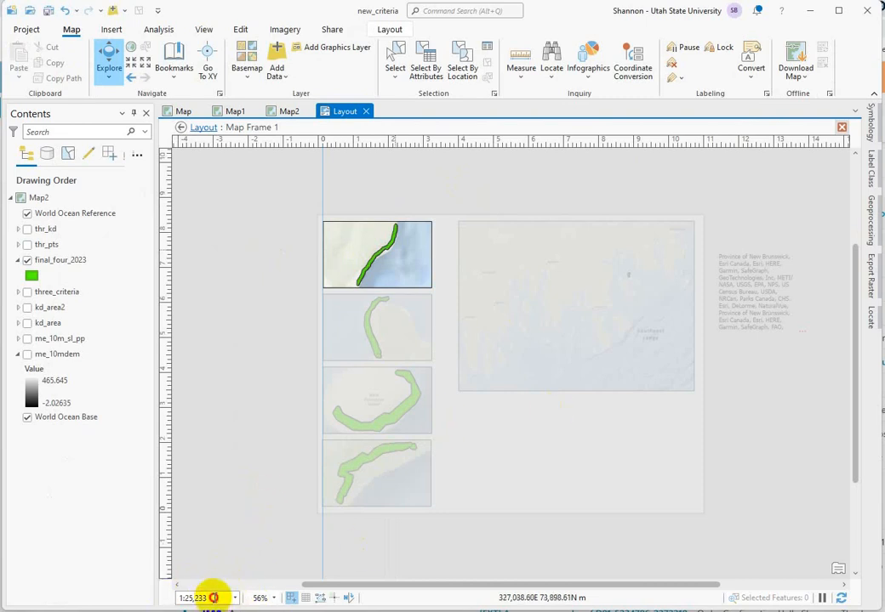
{"action": "left_click", "coordinate": [213, 598]}
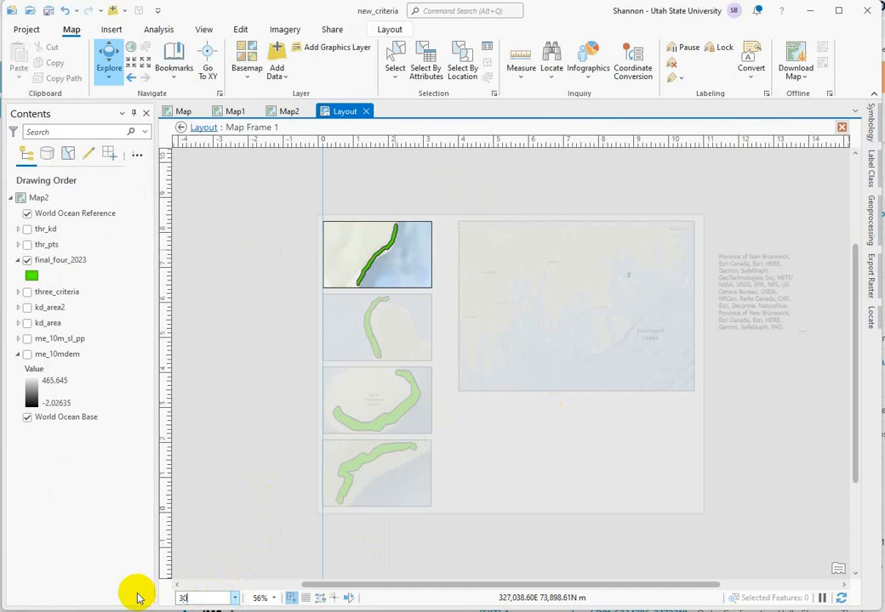
{"action": "key", "text": "Return"}
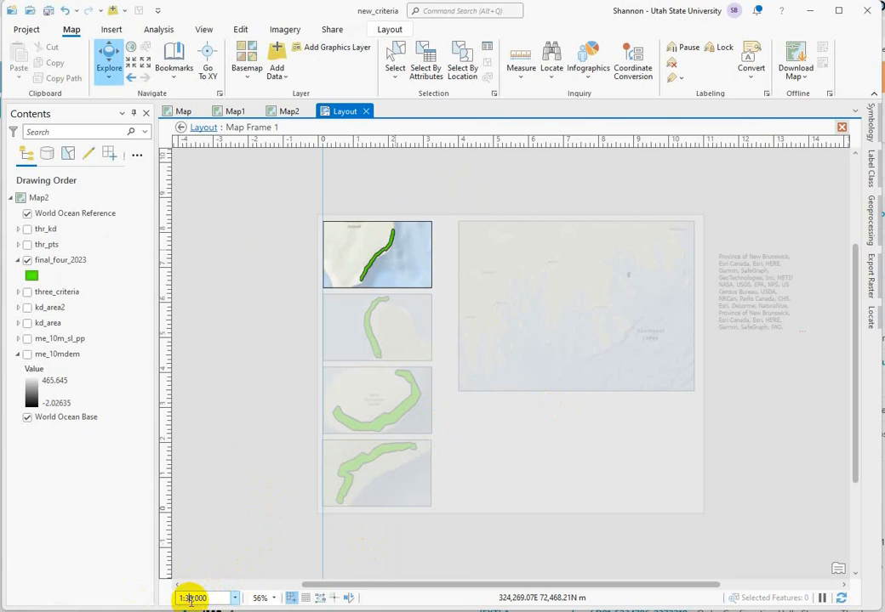
Step: Change the topmost small map frame's scale to 1:50,000 and return to the layout
{"action": "type", "text": "5"}
{"action": "key", "text": "Return"}
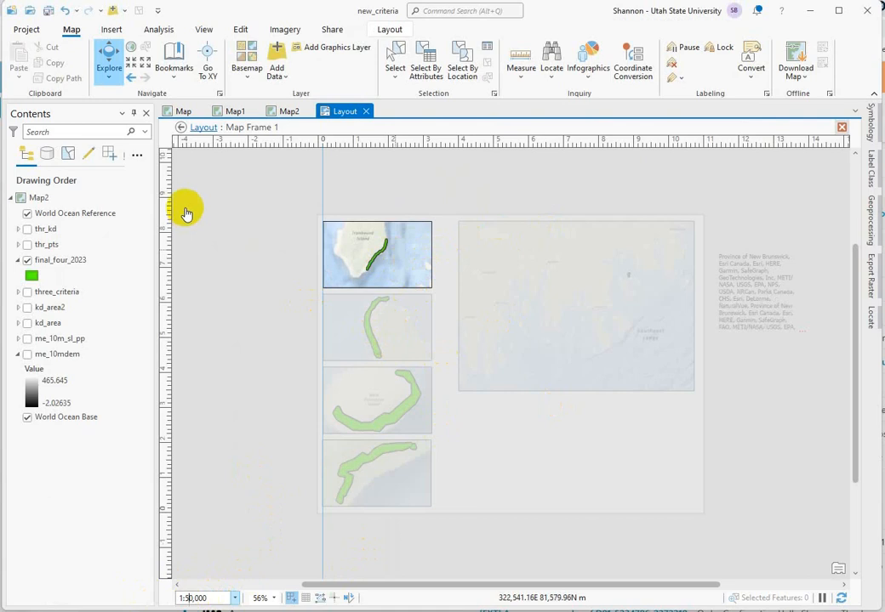
{"action": "left_click", "coordinate": [180, 128]}
Step: Activate the second small map frame, set its scale to 1:50,000, and return to the layout
{"action": "left_click", "coordinate": [385, 315]}
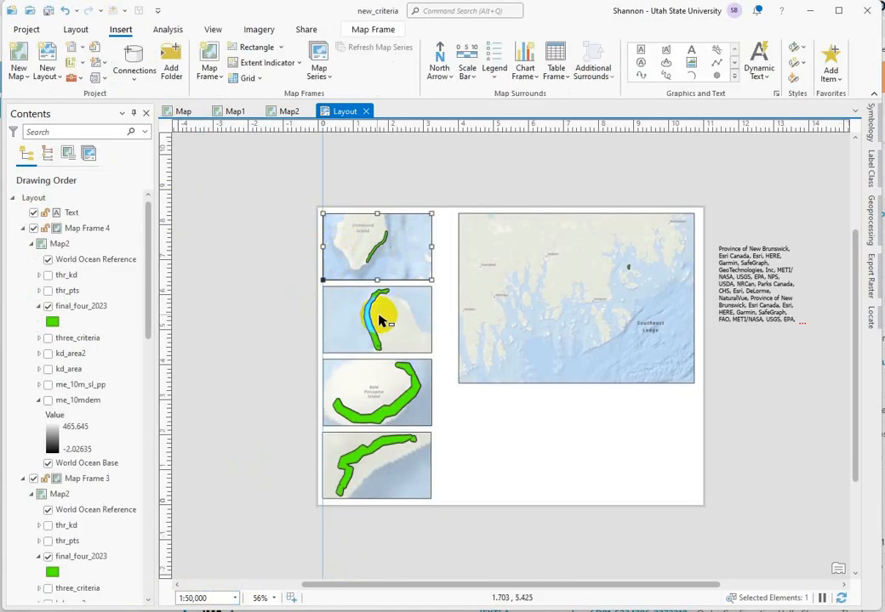
{"action": "right_click", "coordinate": [384, 318]}
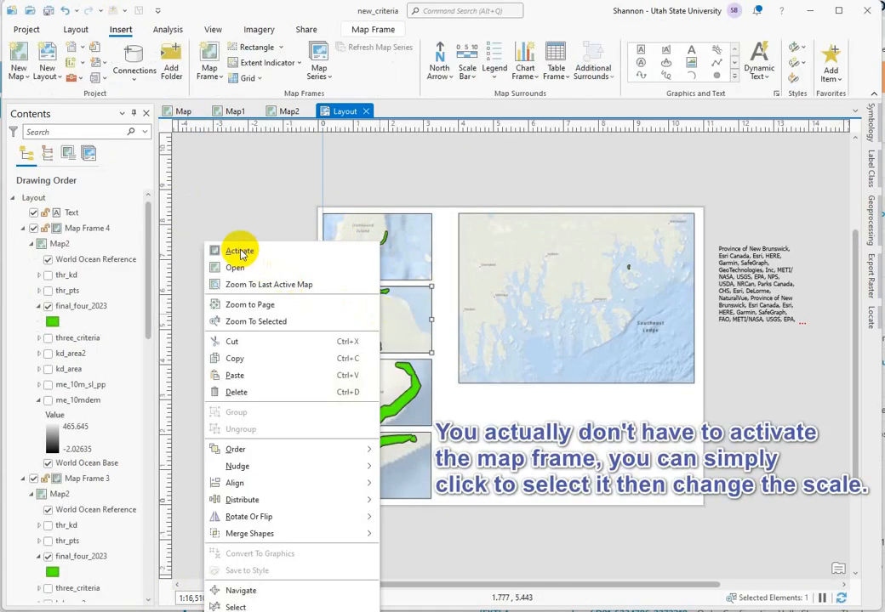
{"action": "key", "text": "Escape"}
{"action": "double_click", "coordinate": [377, 319]}
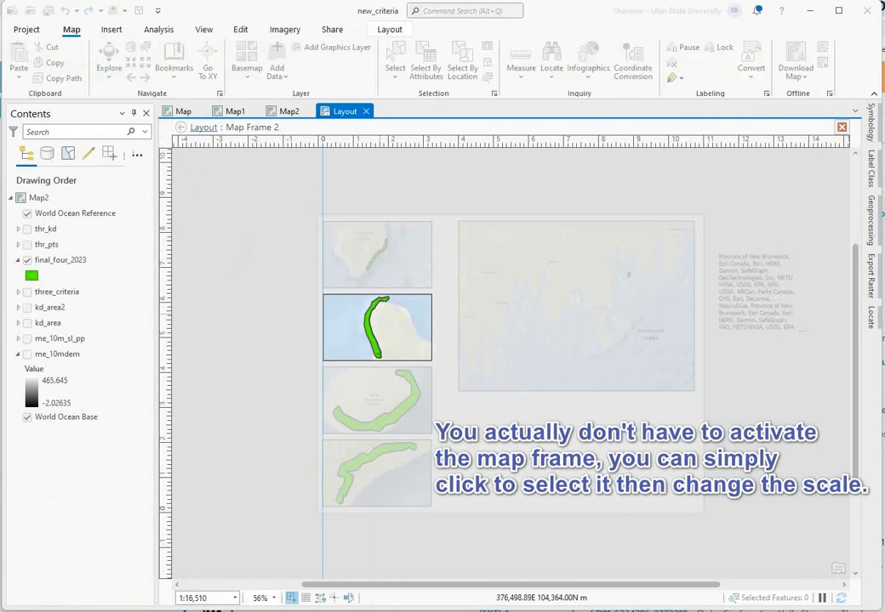
{"action": "left_click", "coordinate": [204, 598]}
{"action": "type", "text": "50,"}
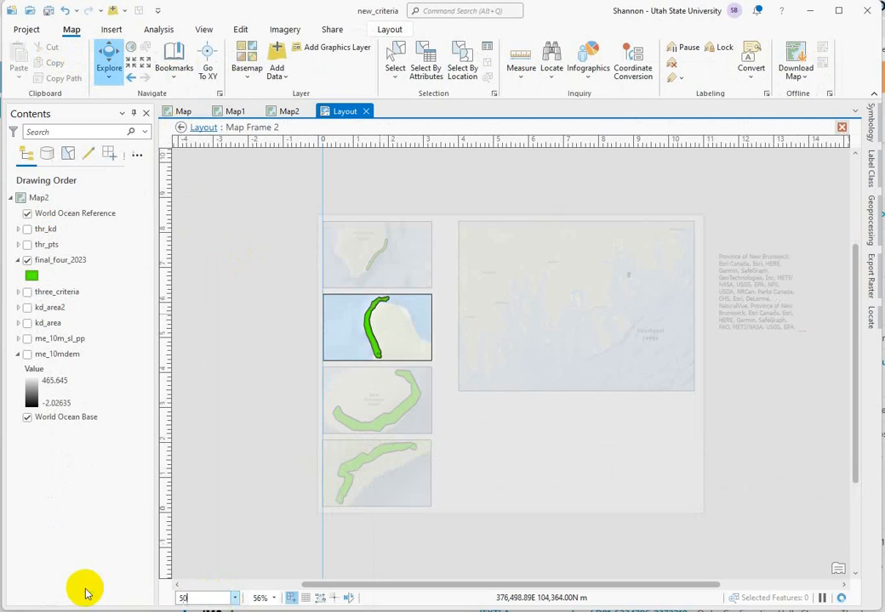
{"action": "type", "text": "000"}
{"action": "key", "text": "Return"}
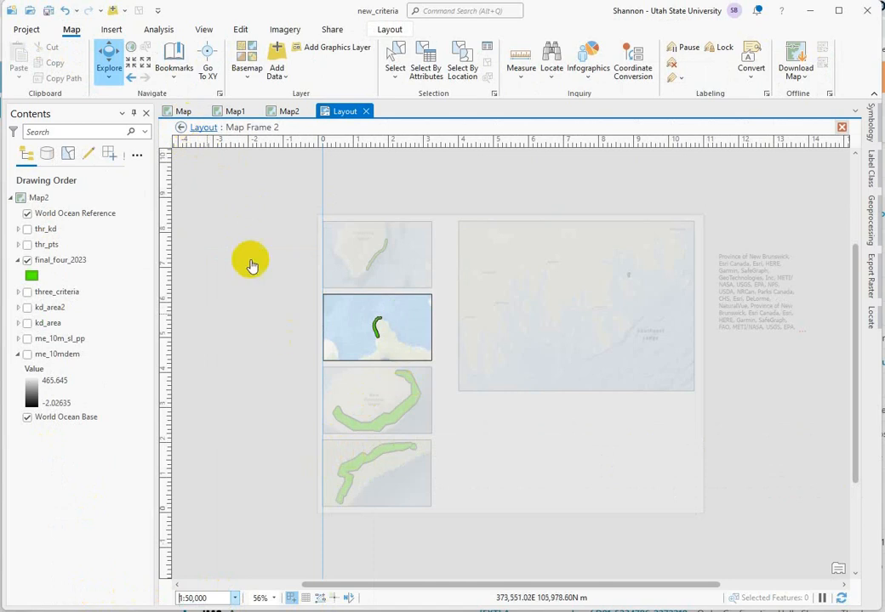
{"action": "left_click", "coordinate": [180, 113]}
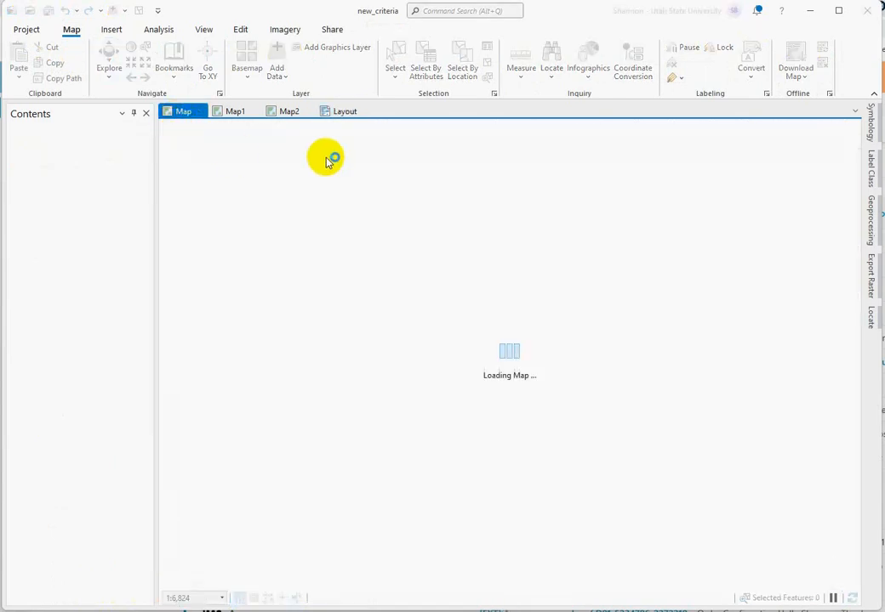
{"action": "left_click", "coordinate": [344, 113]}
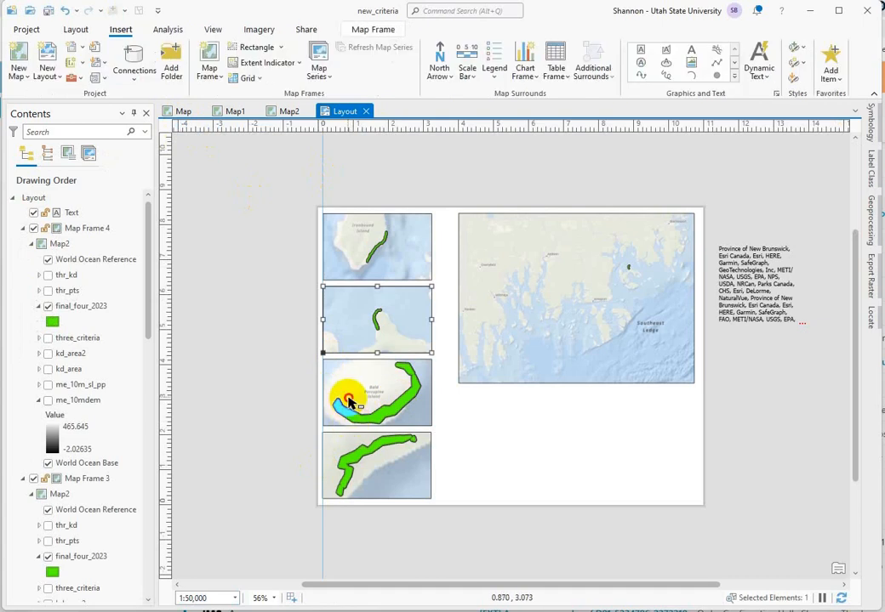
Step: Activate the third small map frame, set its scale to 1:50,000, and return to the layout
{"action": "right_click", "coordinate": [350, 403]}
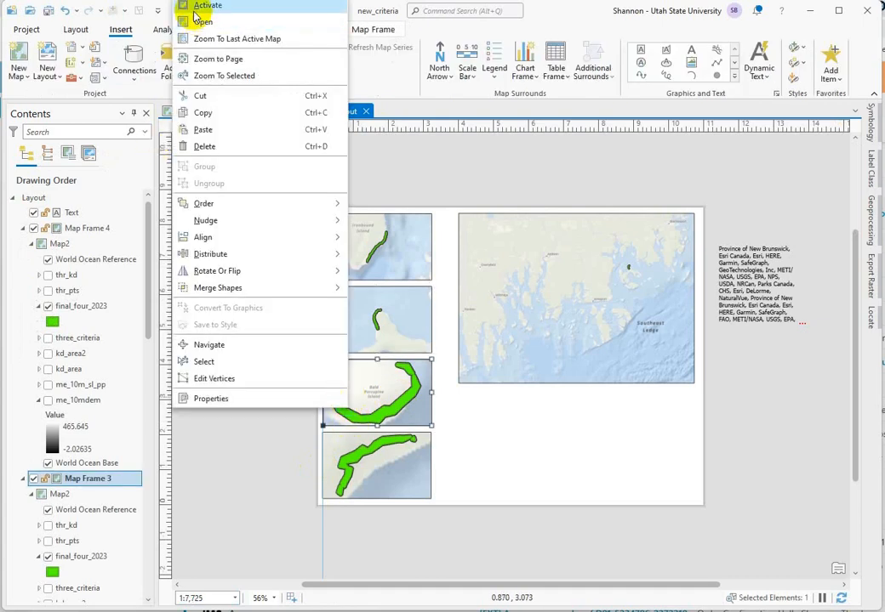
{"action": "left_click", "coordinate": [204, 6]}
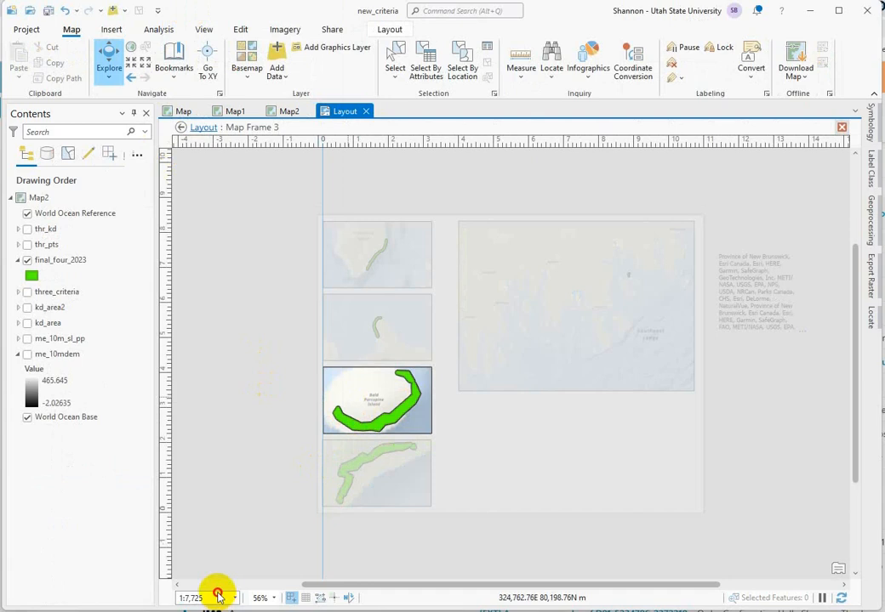
{"action": "left_click_drag", "start_coordinate": [217, 595], "coordinate": [170, 591]}
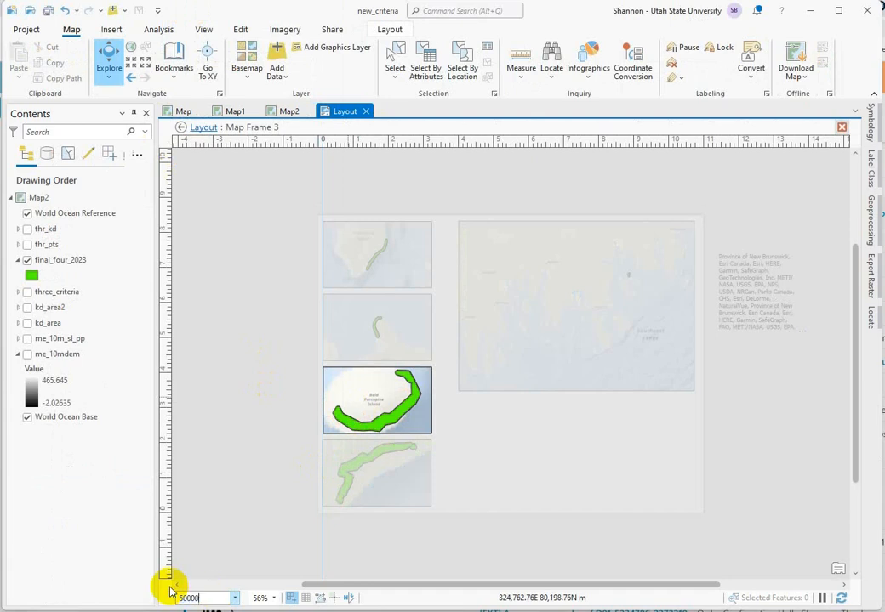
{"action": "key", "text": "Return"}
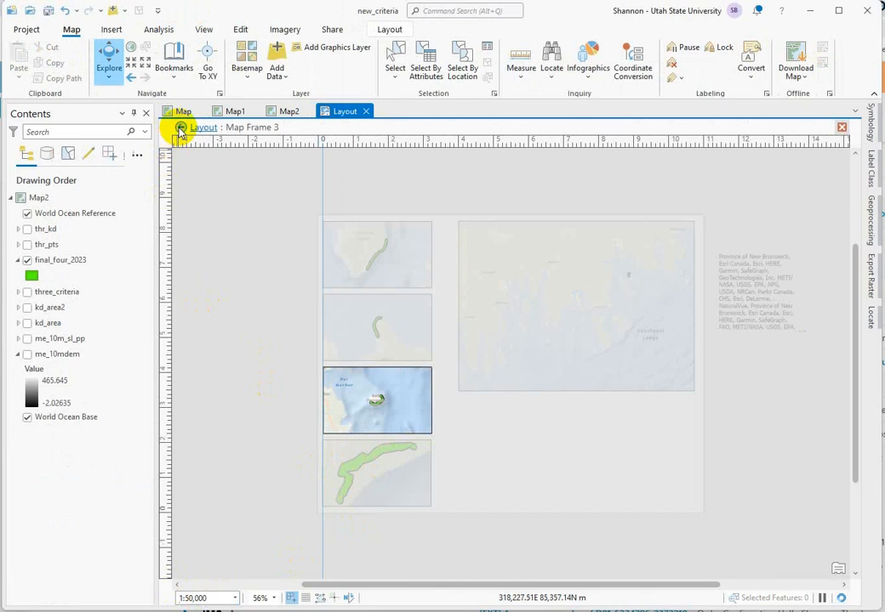
{"action": "left_click", "coordinate": [180, 128]}
Step: Activate the bottommost small map frame, set its scale to 1:50,000, and return to the layout
{"action": "left_click", "coordinate": [367, 465]}
{"action": "right_click", "coordinate": [379, 470]}
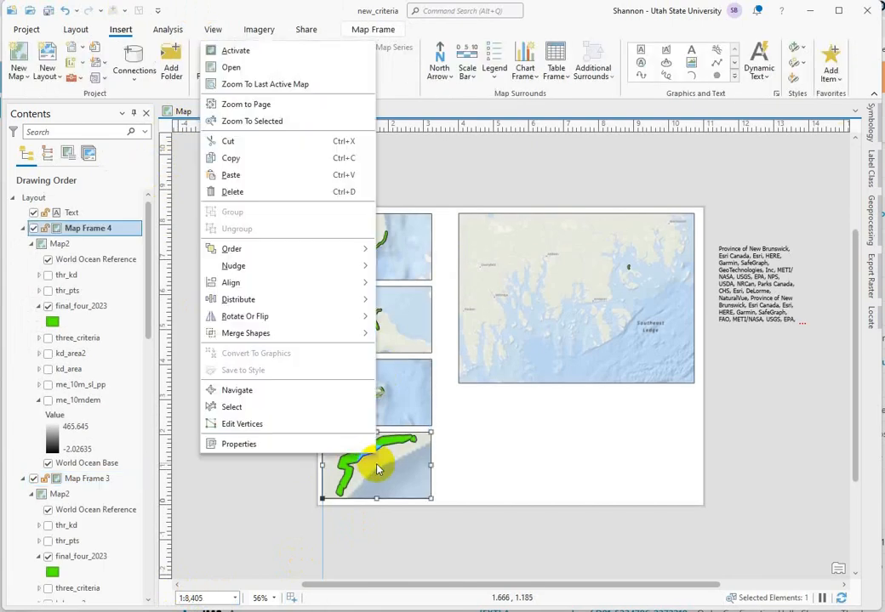
{"action": "left_click", "coordinate": [273, 53]}
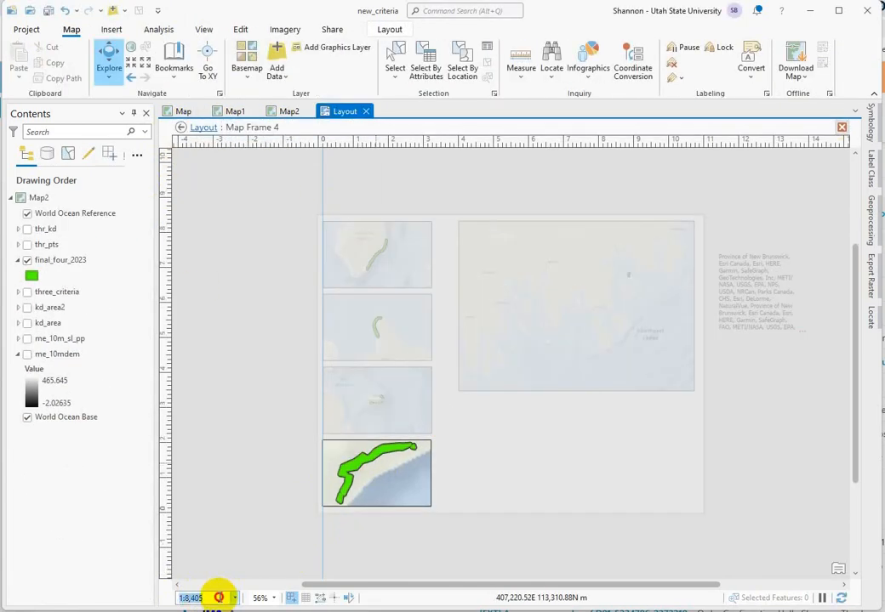
{"action": "type", "text": "50000"}
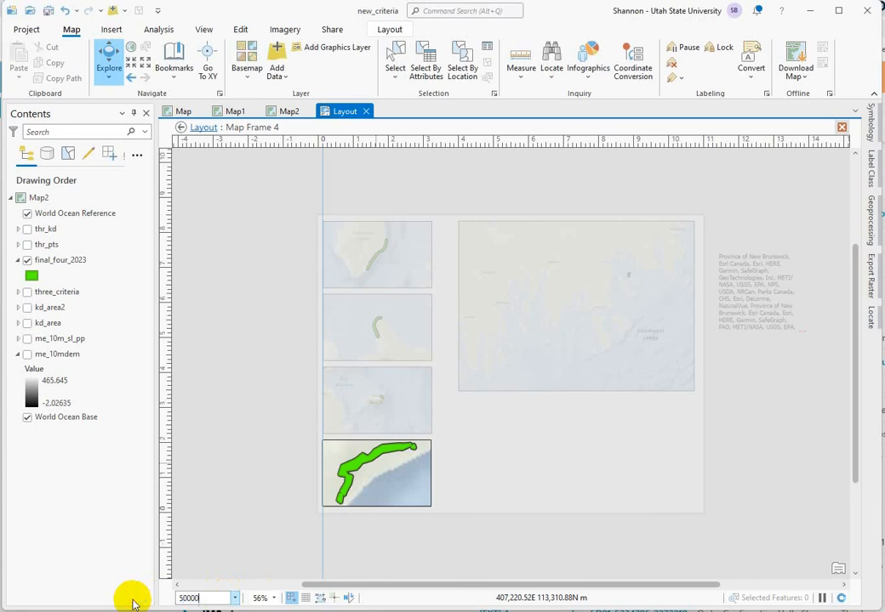
{"action": "type", "text": ",000"}
{"action": "key", "text": "Return"}
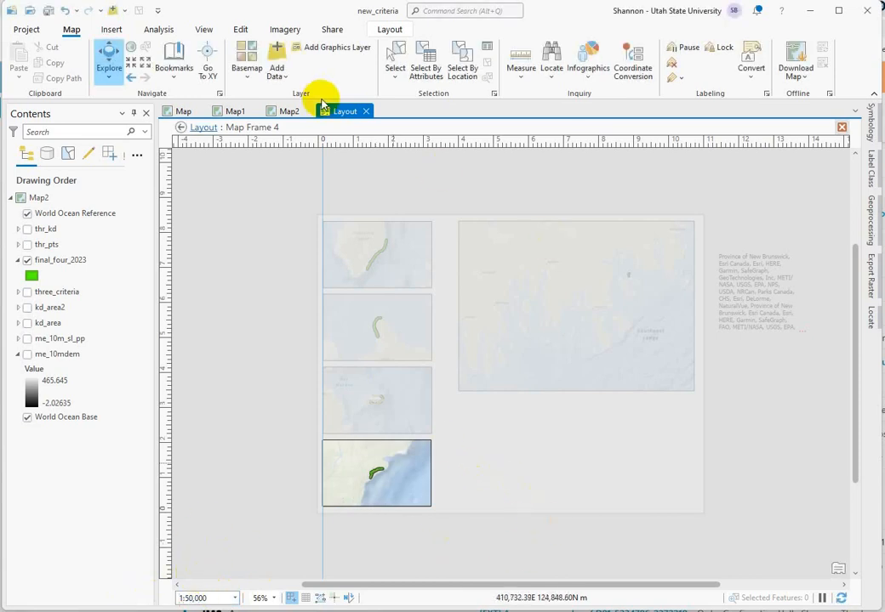
{"action": "left_click", "coordinate": [181, 127]}
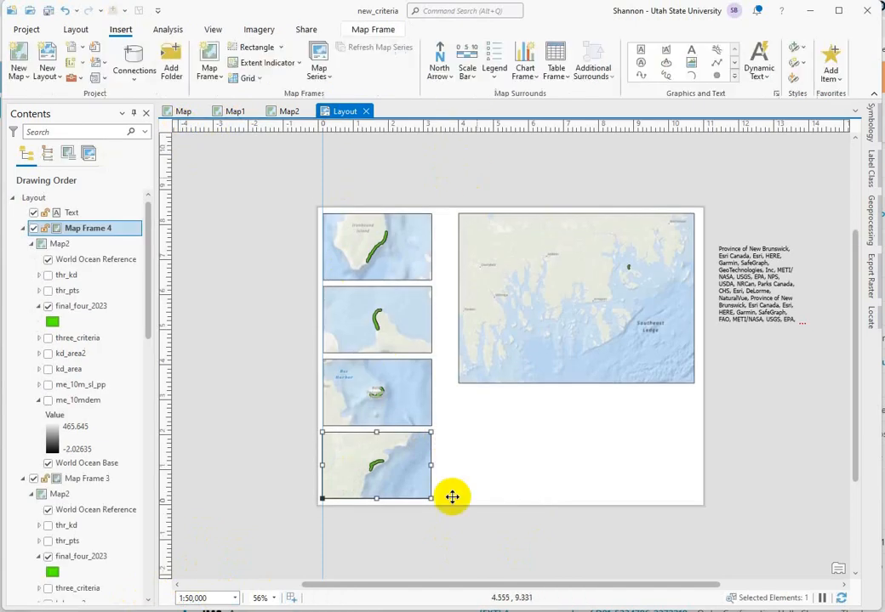
{"action": "left_click", "coordinate": [379, 463]}
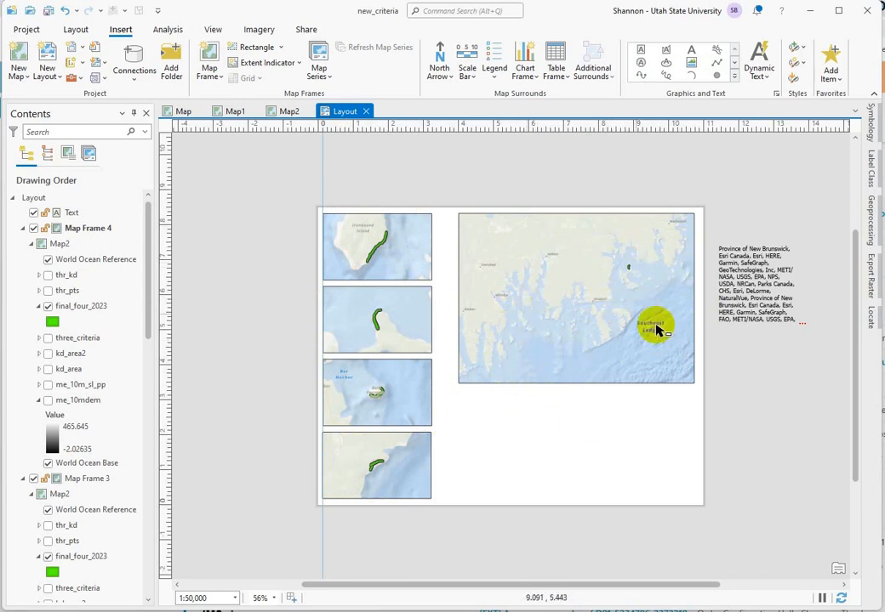
Step: Activate the large overview map frame, zoom it to the extent of the final_four_2023 layer, and return to the layout
{"action": "left_click", "coordinate": [546, 292]}
{"action": "right_click", "coordinate": [546, 291]}
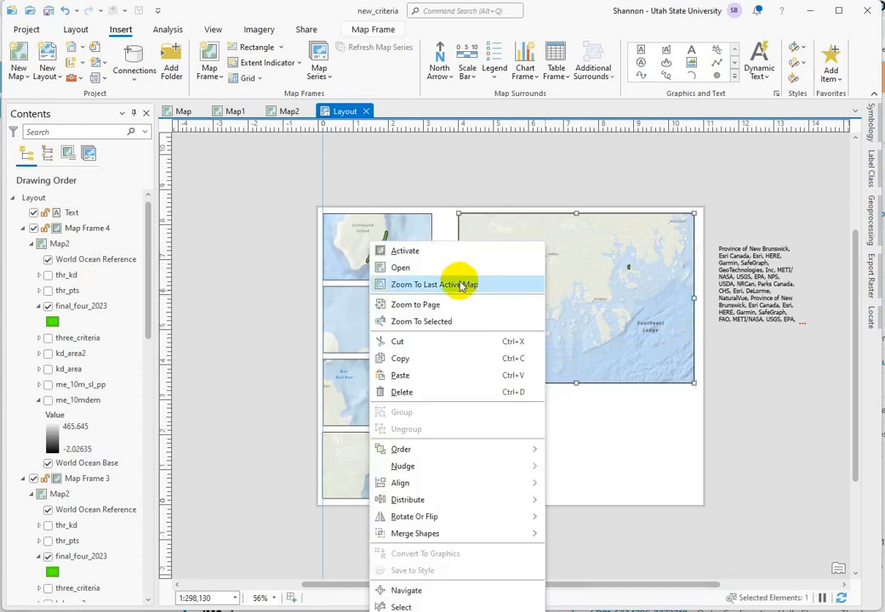
{"action": "left_click", "coordinate": [423, 257]}
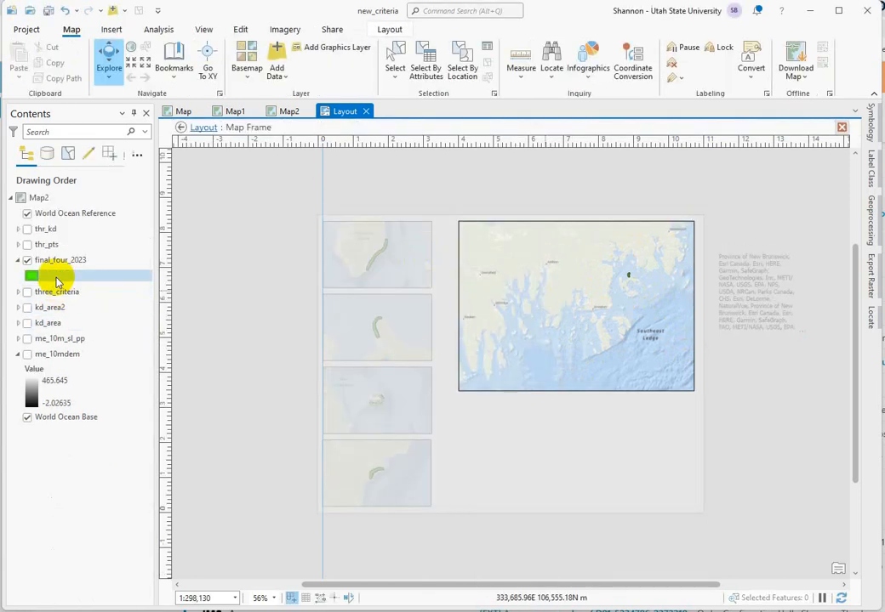
{"action": "right_click", "coordinate": [54, 262]}
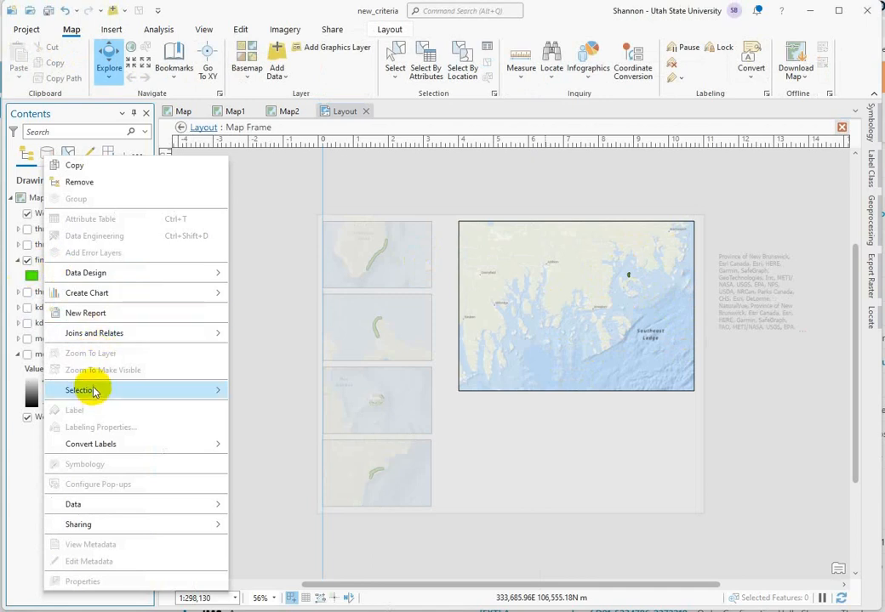
{"action": "left_click", "coordinate": [36, 260]}
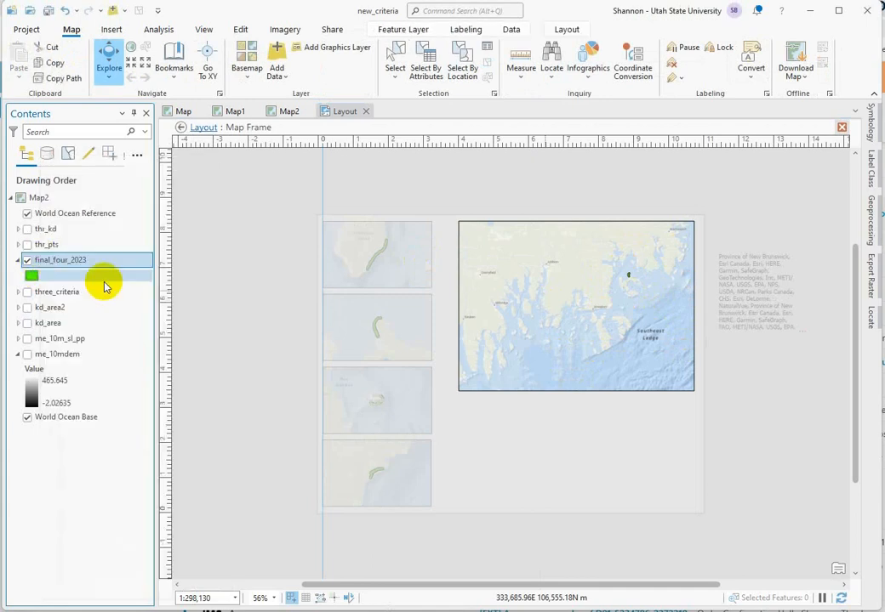
{"action": "right_click", "coordinate": [58, 264]}
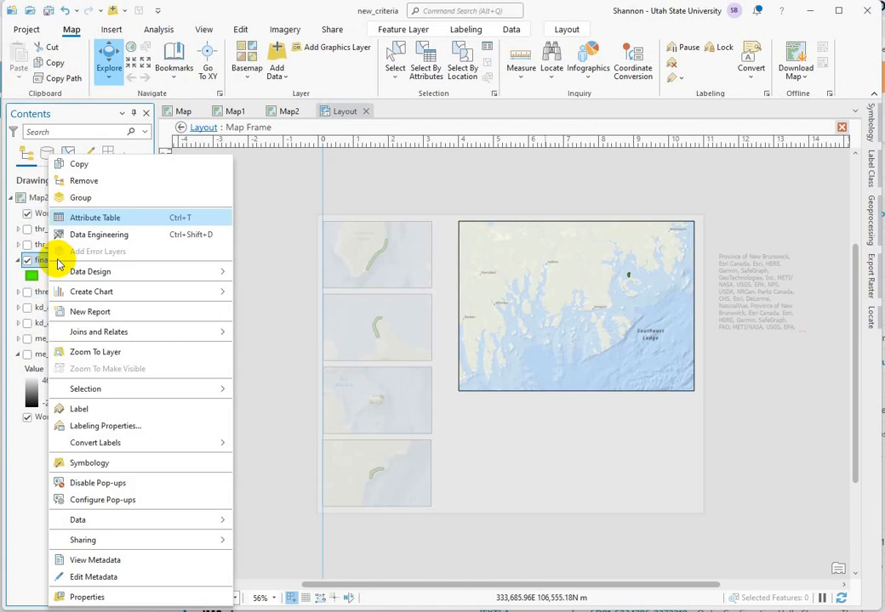
{"action": "left_click", "coordinate": [101, 351]}
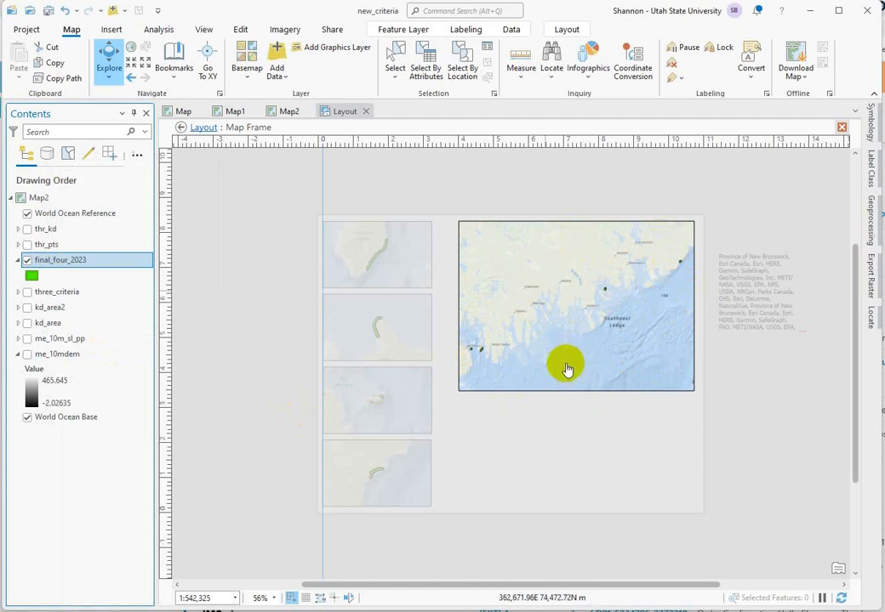
{"action": "left_click", "coordinate": [180, 127]}
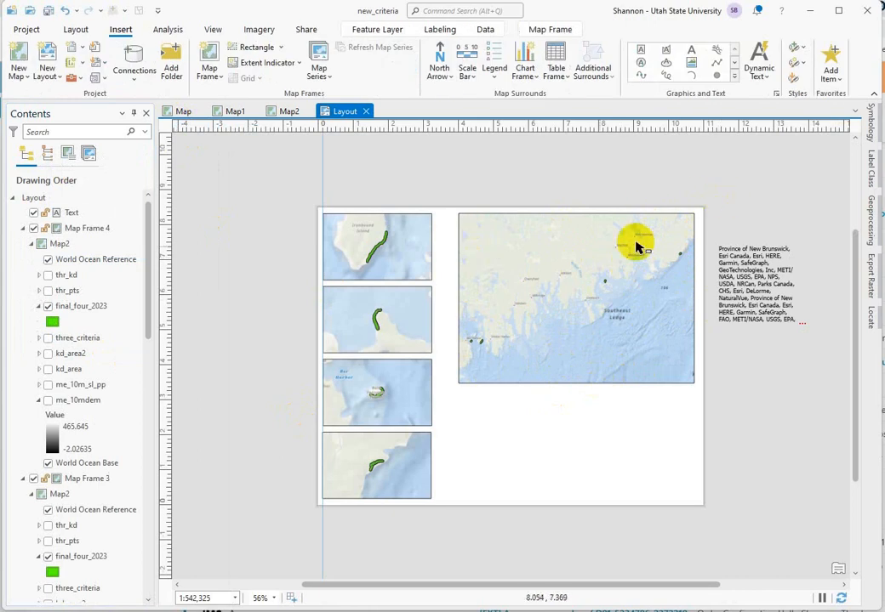
Step: Shorten the overview map frame slightly by raising its lower edge, then clear the element selection
{"action": "left_click", "coordinate": [543, 361]}
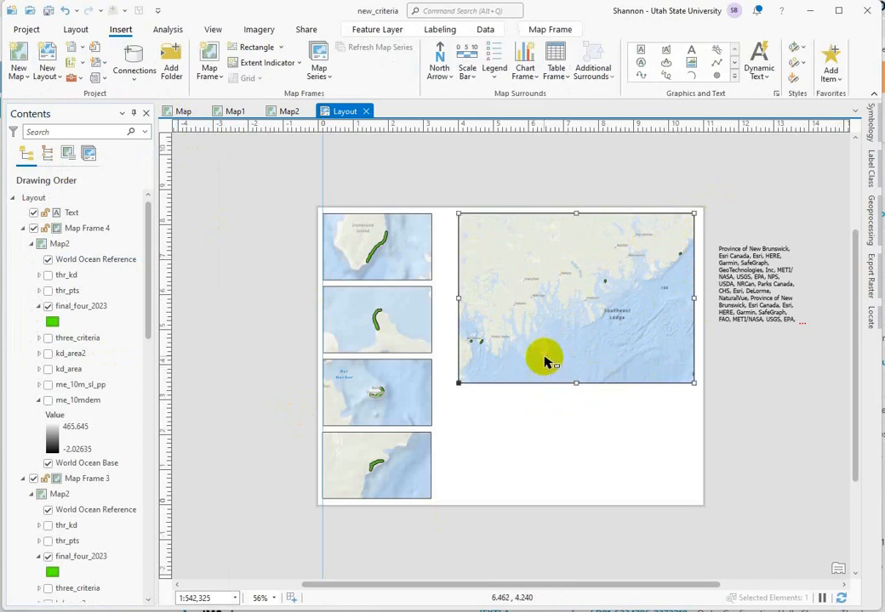
{"action": "left_click_drag", "start_coordinate": [576, 385], "coordinate": [575, 370]}
{"action": "left_click", "coordinate": [571, 460]}
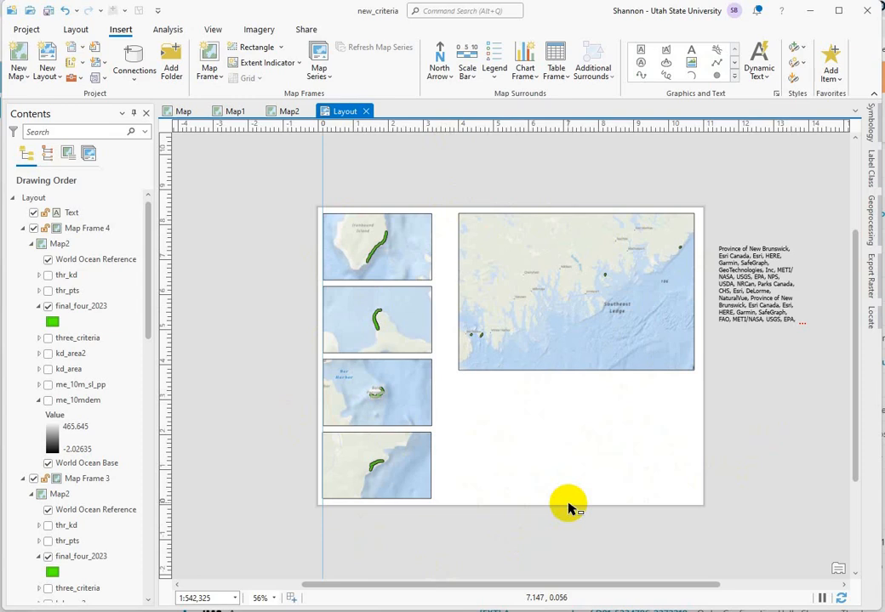
Step: Move the vertical guides off the page to about -1.4 on the horizontal ruler
{"action": "left_click", "coordinate": [489, 268]}
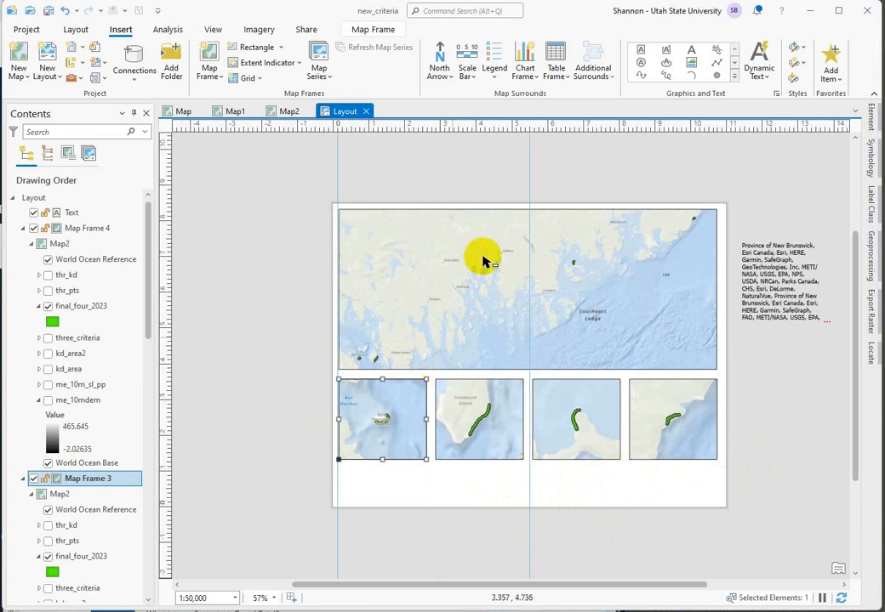
{"action": "left_click_drag", "start_coordinate": [529, 128], "coordinate": [284, 145]}
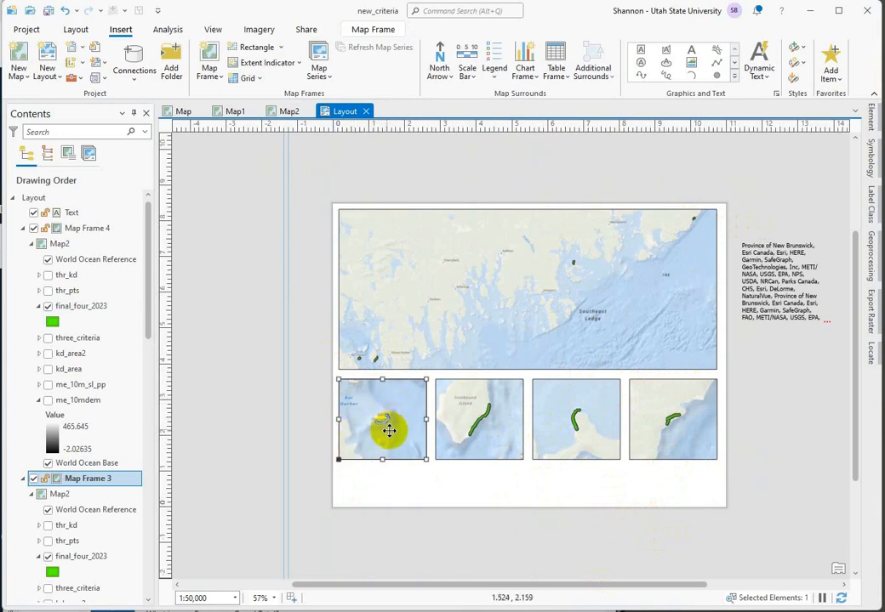
Step: Activate the leftmost small map frame, change its basemap to Imagery Hybrid, and return to the layout
{"action": "right_click", "coordinate": [405, 412]}
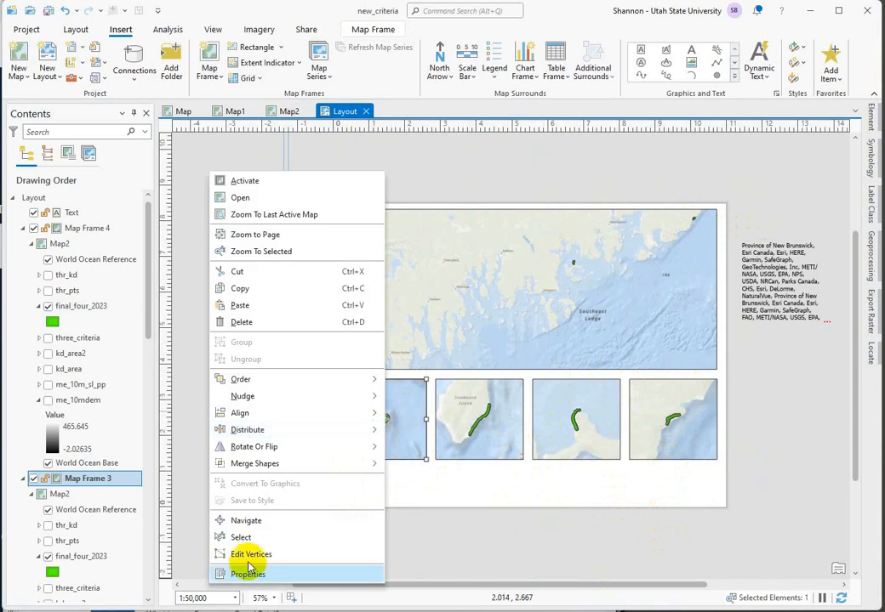
{"action": "left_click", "coordinate": [291, 179]}
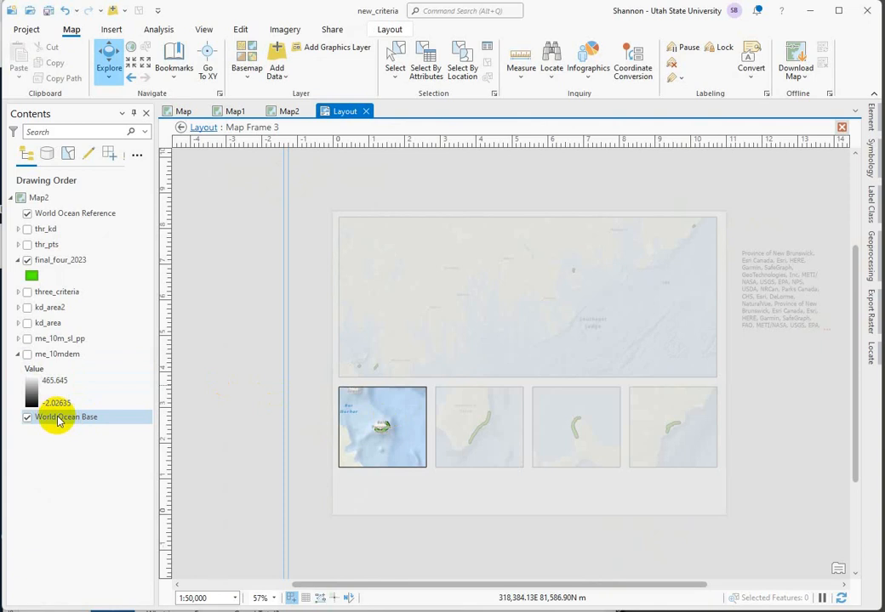
{"action": "left_click", "coordinate": [244, 58]}
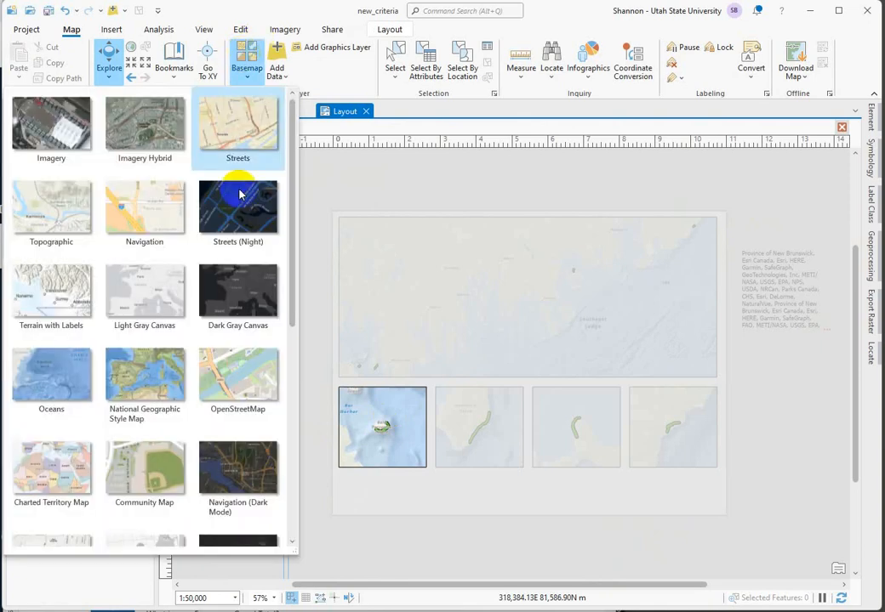
{"action": "left_click", "coordinate": [85, 136]}
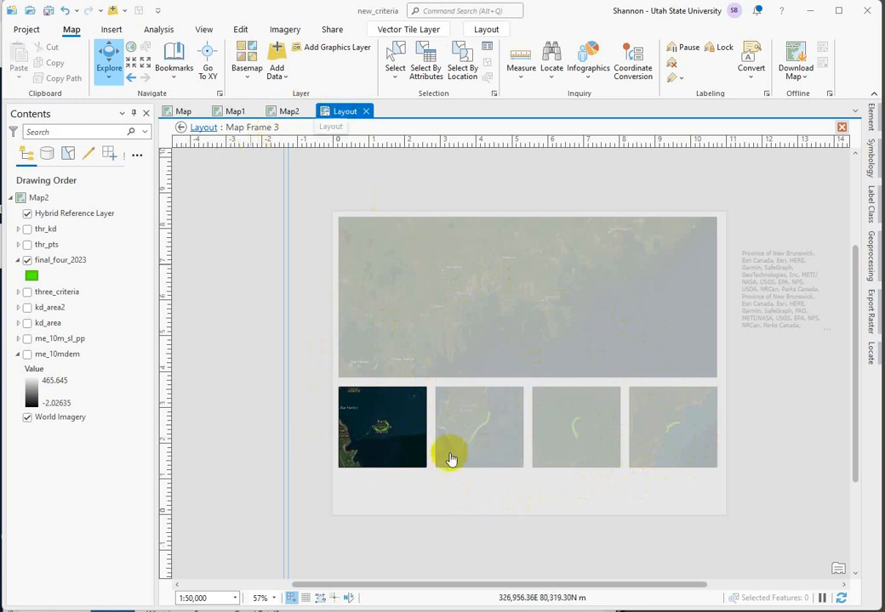
{"action": "left_click", "coordinate": [202, 129]}
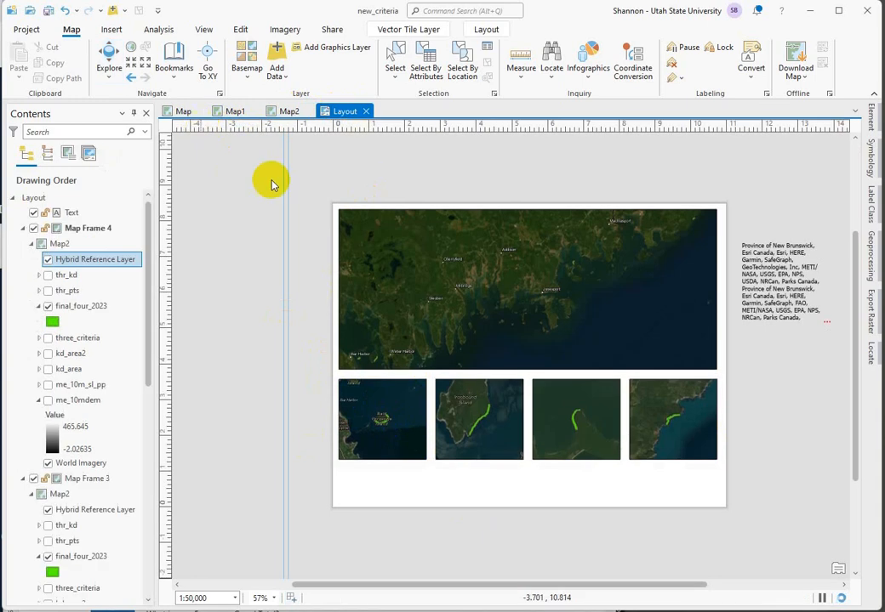
{"action": "left_click", "coordinate": [533, 296]}
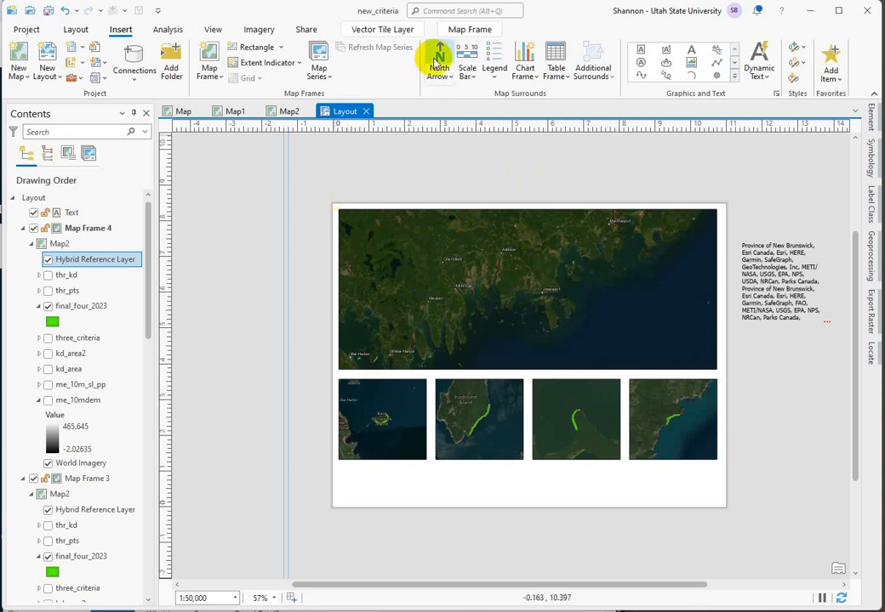
Step: Create a new map in the project and copy the final_four_2023 layer from Map2
{"action": "left_click", "coordinate": [17, 59]}
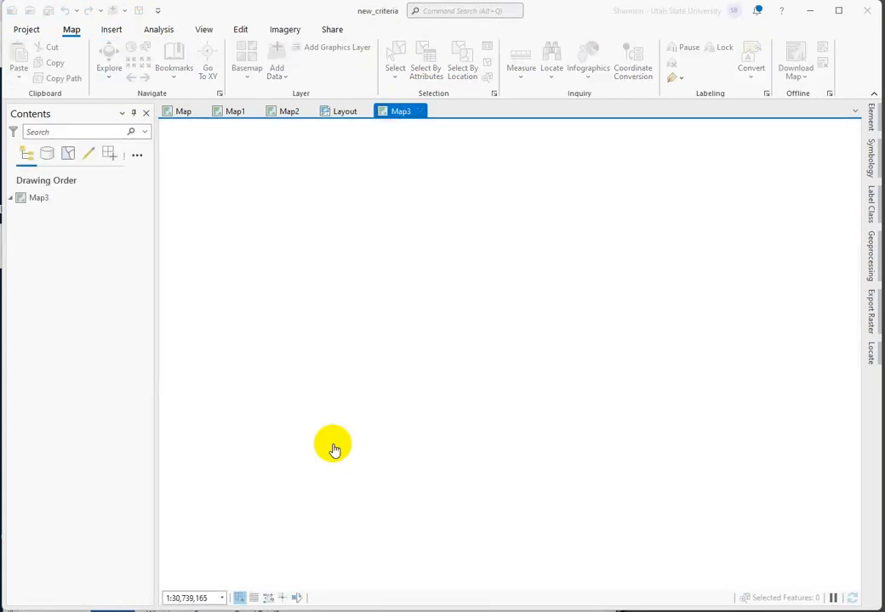
{"action": "left_click", "coordinate": [287, 113]}
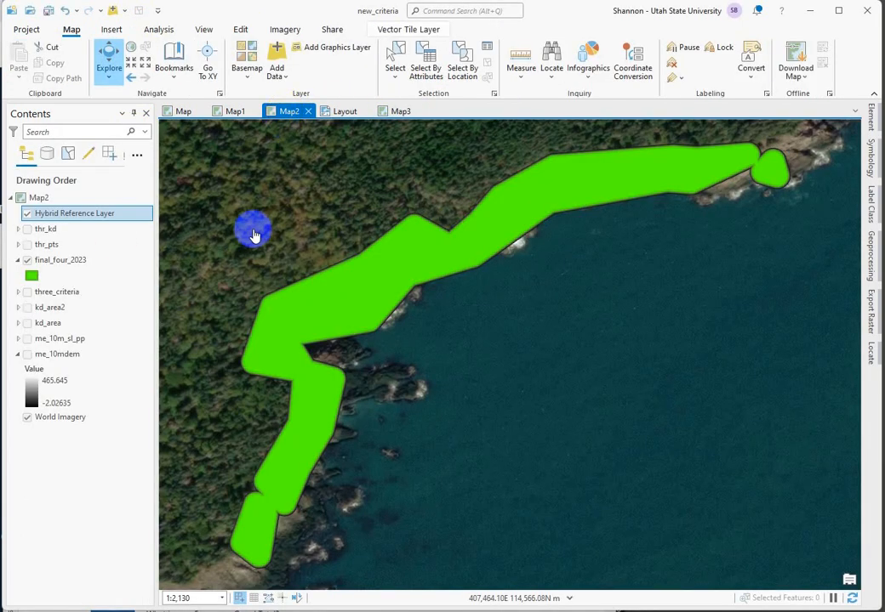
{"action": "left_click", "coordinate": [64, 263]}
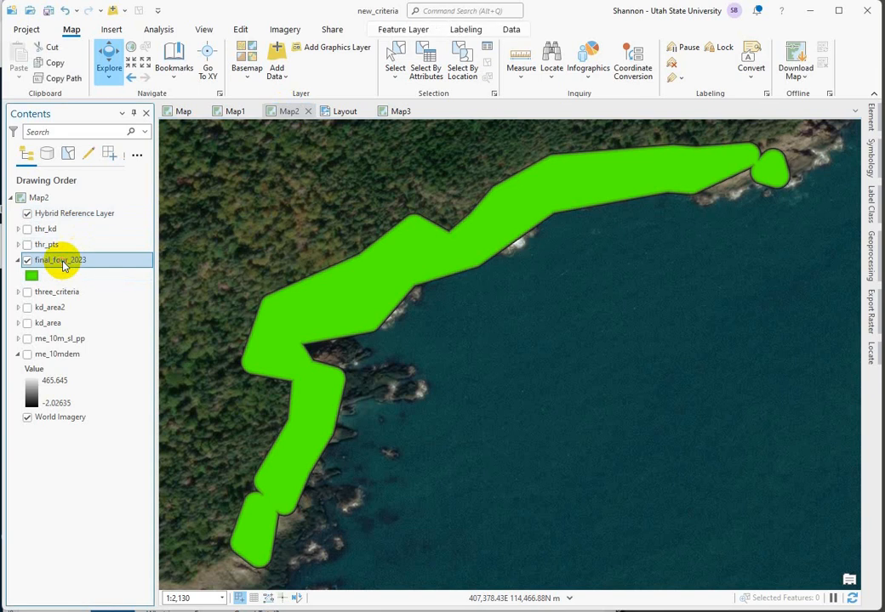
{"action": "right_click", "coordinate": [64, 263]}
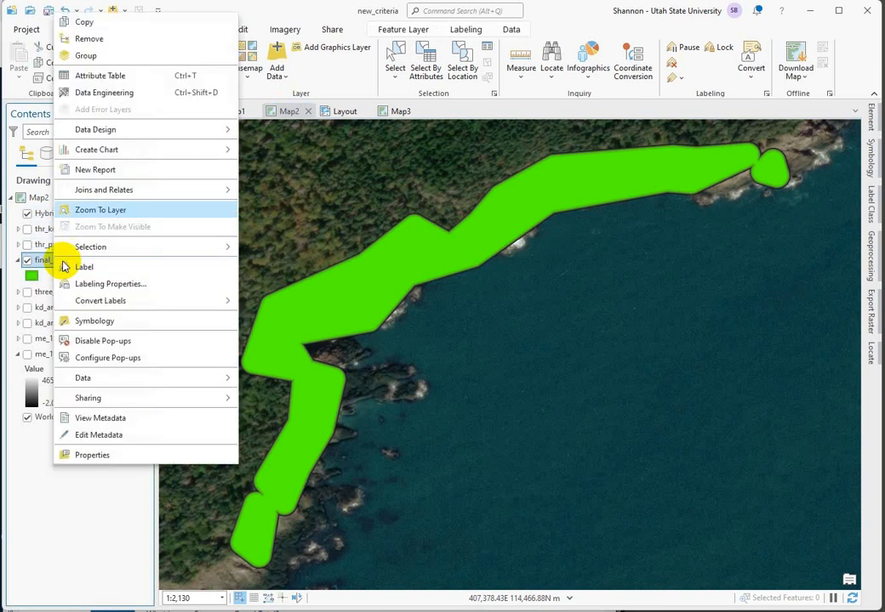
{"action": "left_click", "coordinate": [92, 23]}
Step: Paste the copied final_four_2023 layer into Map3 and give that map the Oceans basemap
{"action": "left_click", "coordinate": [394, 111]}
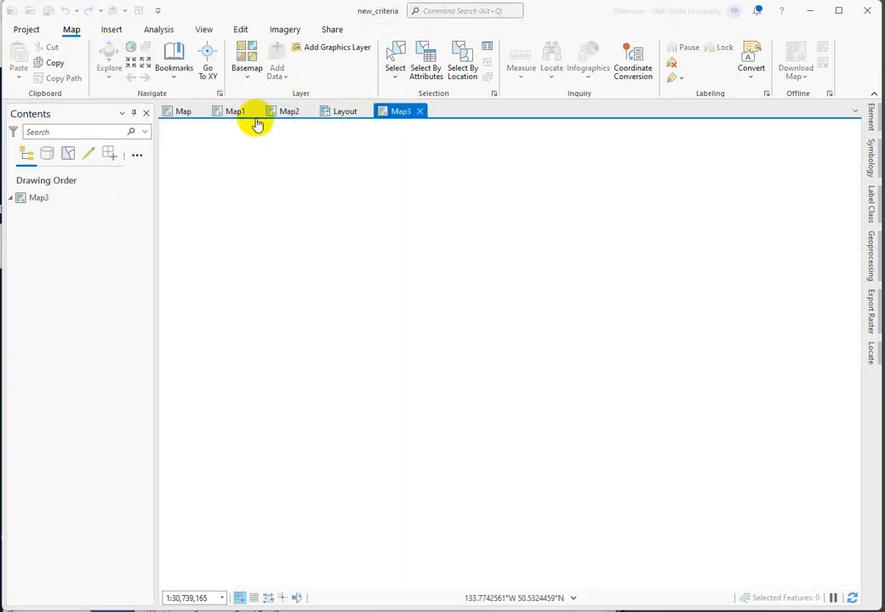
{"action": "left_click", "coordinate": [32, 203]}
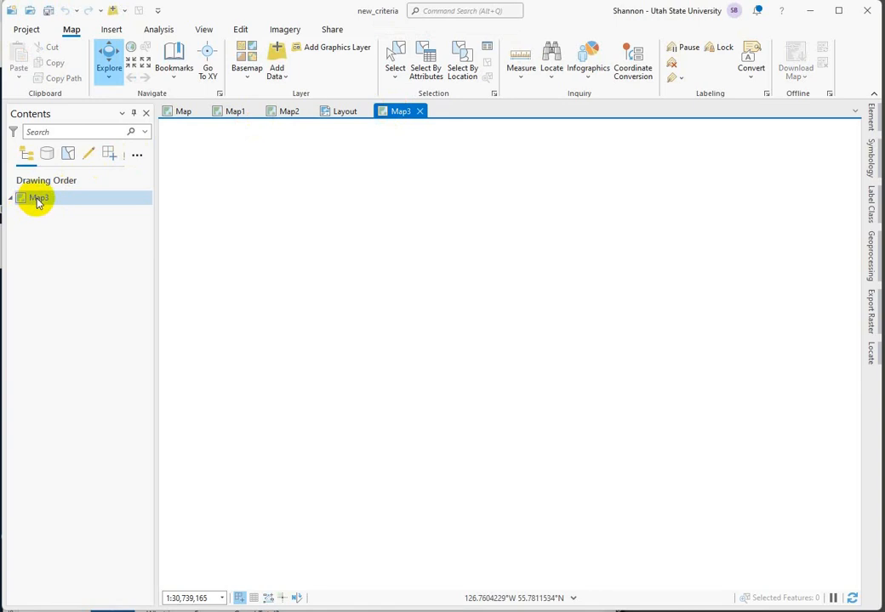
{"action": "right_click", "coordinate": [36, 201]}
{"action": "left_click", "coordinate": [77, 225]}
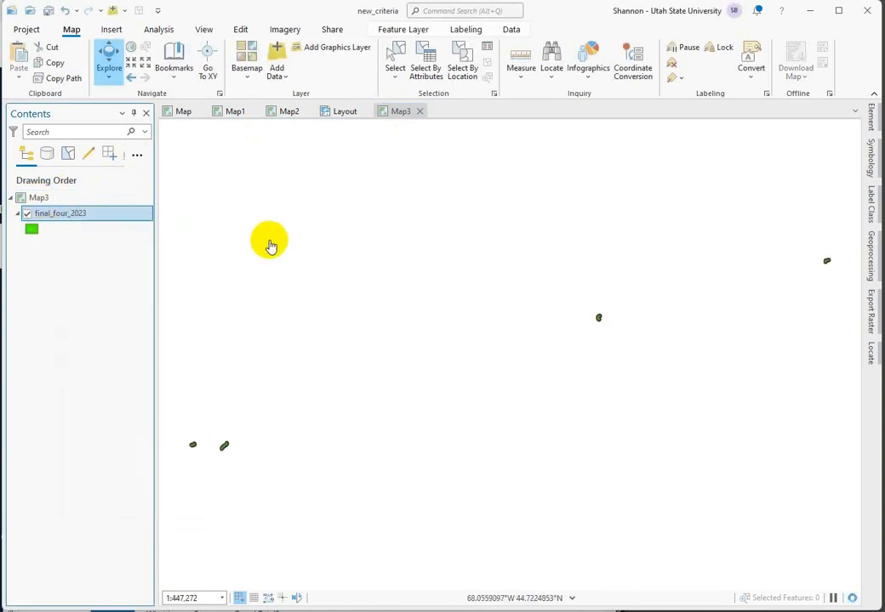
{"action": "left_click", "coordinate": [245, 60]}
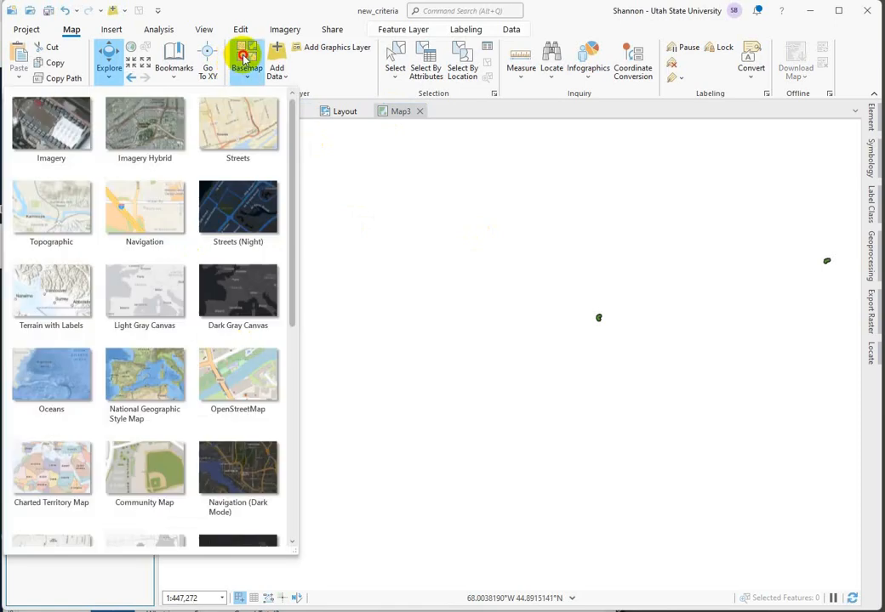
{"action": "left_click", "coordinate": [66, 375]}
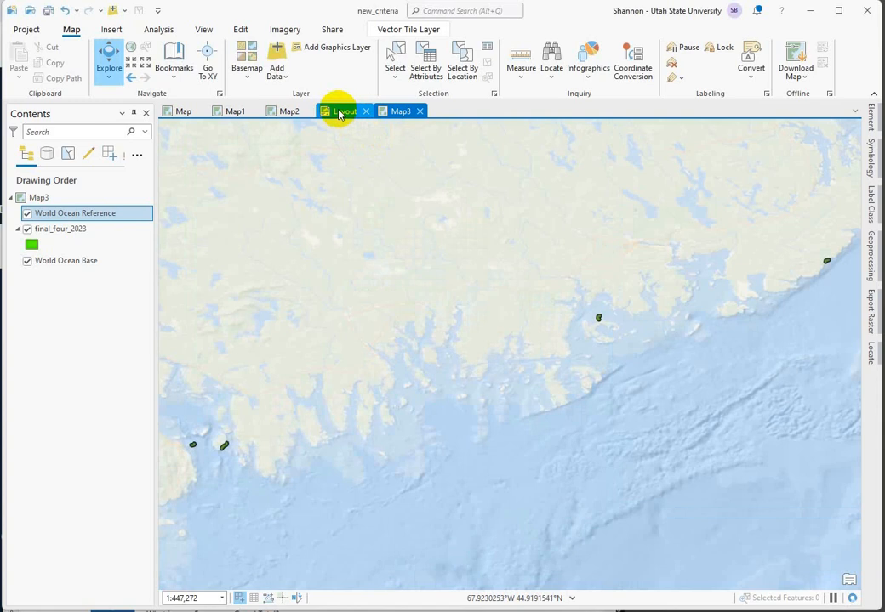
Step: Replace the layout's overview frame with a new Map3 frame at the 1:447,272 extent, spanning the page above the four small frames
{"action": "left_click", "coordinate": [339, 113]}
{"action": "left_click", "coordinate": [469, 311]}
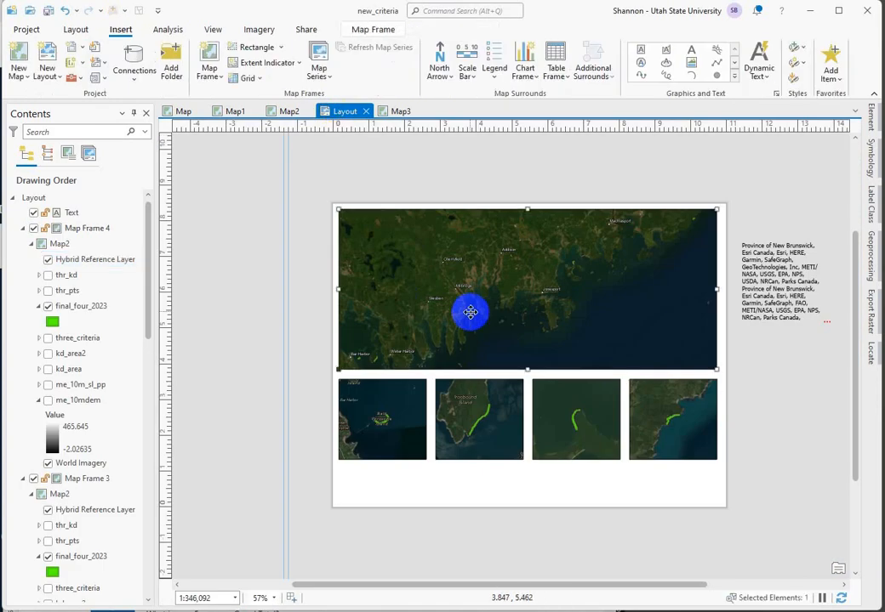
{"action": "key", "text": "Delete"}
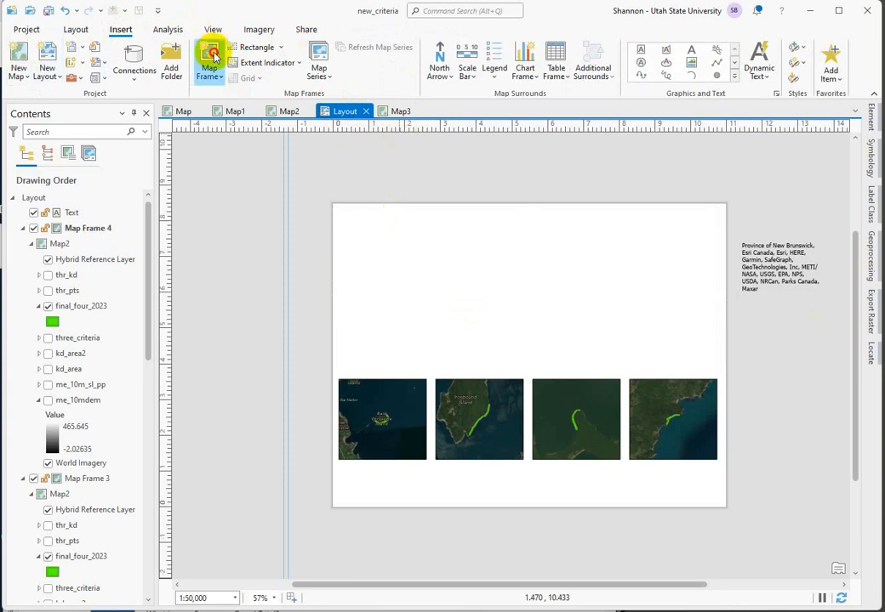
{"action": "left_click", "coordinate": [212, 56]}
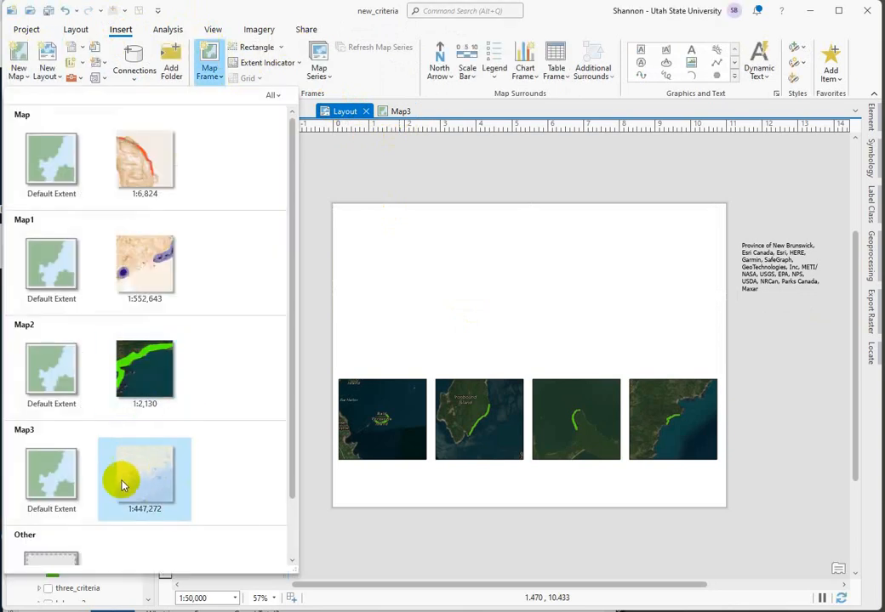
{"action": "left_click", "coordinate": [130, 483]}
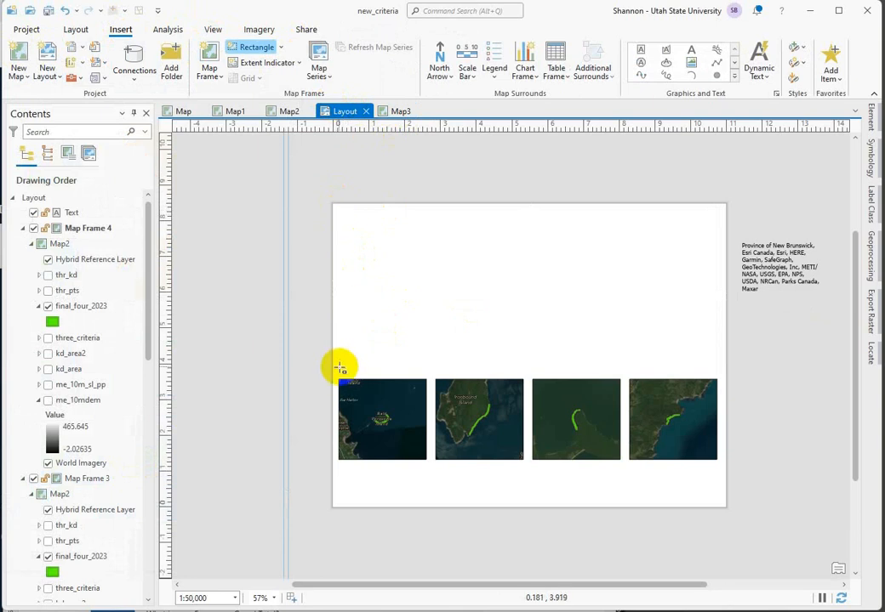
{"action": "left_click_drag", "start_coordinate": [338, 367], "coordinate": [721, 213]}
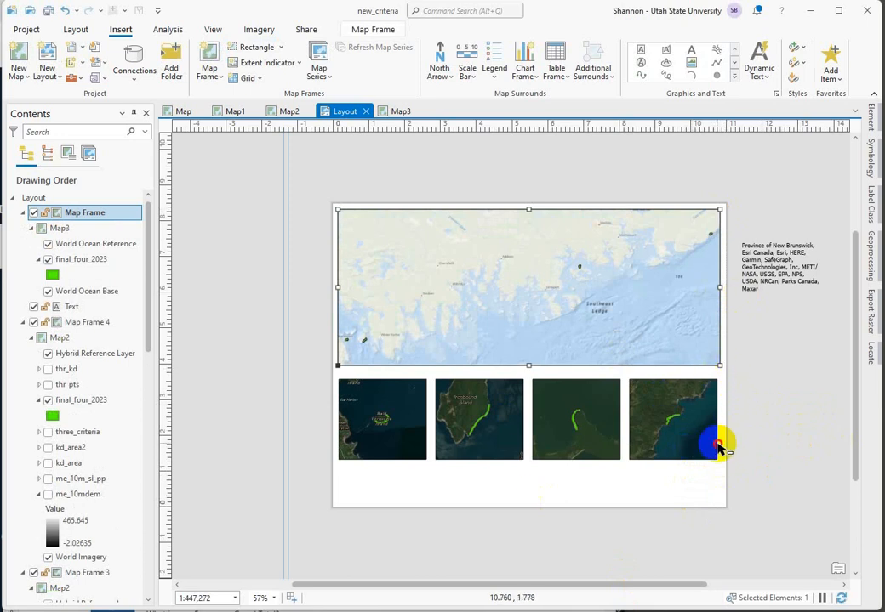
Step: Activate the leftmost small map frame, try a scale of 1:20,000, set it to 1:15,000, and return to the layout
{"action": "left_click", "coordinate": [717, 448]}
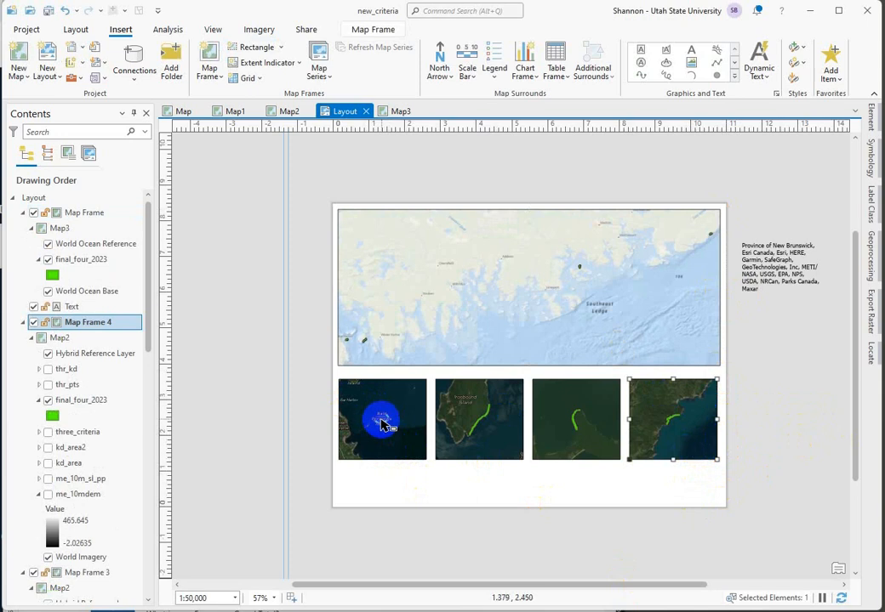
{"action": "left_click", "coordinate": [392, 439]}
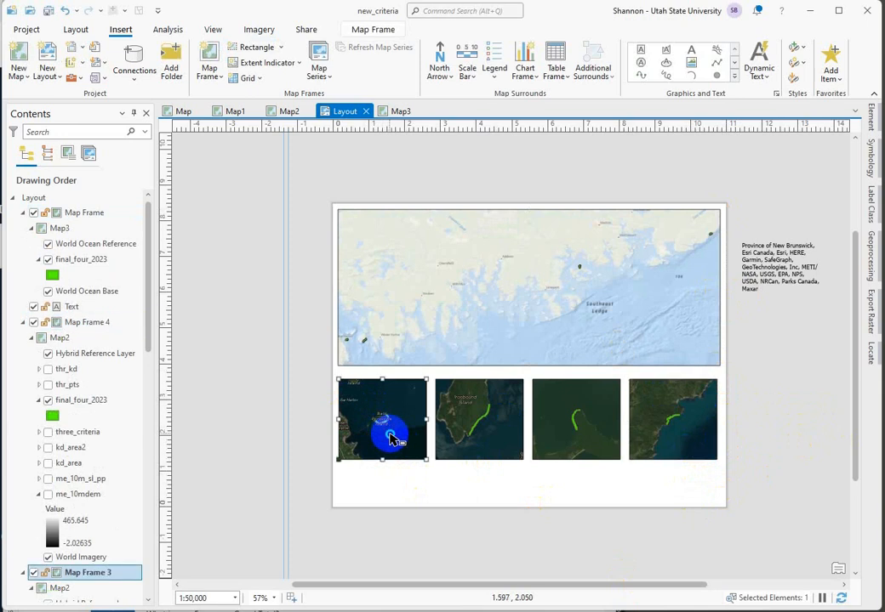
{"action": "right_click", "coordinate": [391, 438]}
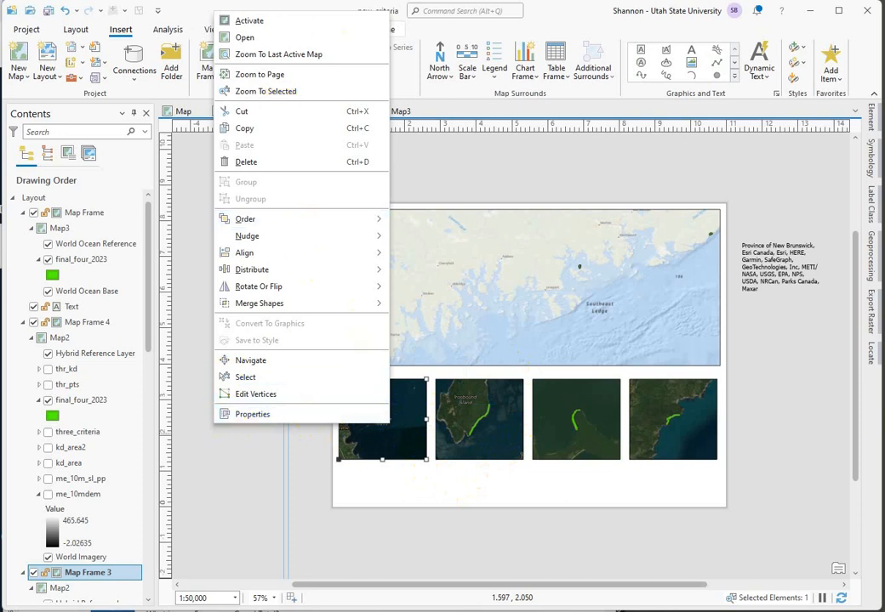
{"action": "left_click", "coordinate": [255, 20]}
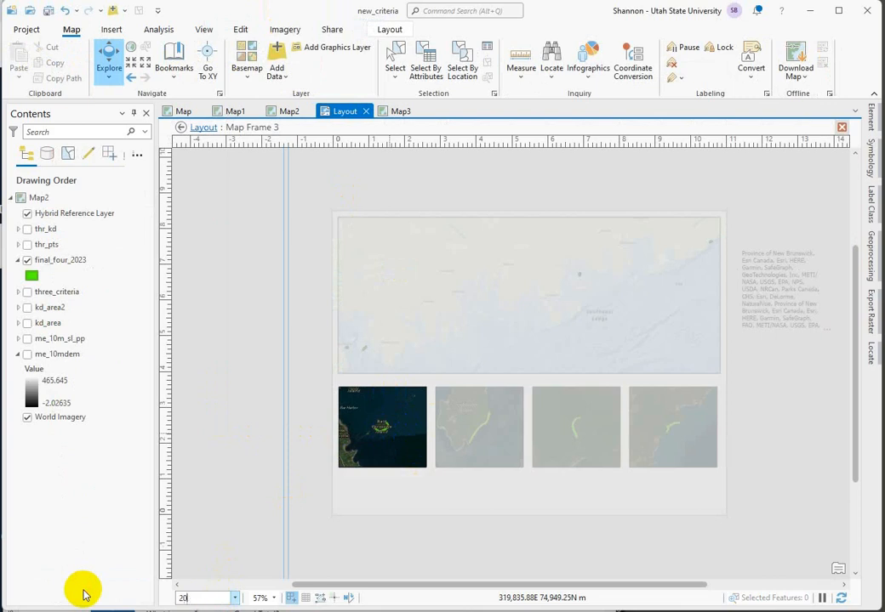
{"action": "type", "text": "20000"}
{"action": "key", "text": "Return"}
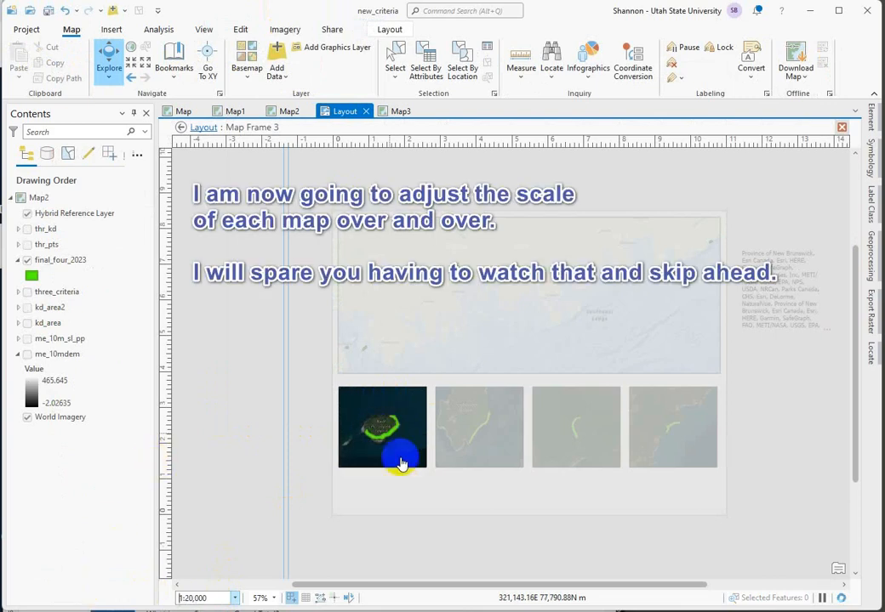
{"action": "left_click", "coordinate": [216, 598]}
{"action": "type", "text": "1500"}
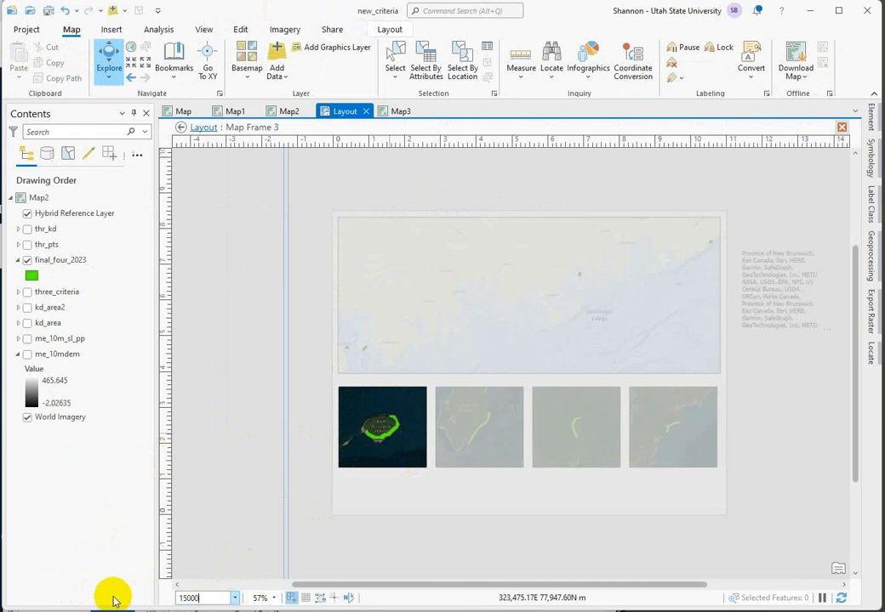
{"action": "key", "text": "Return"}
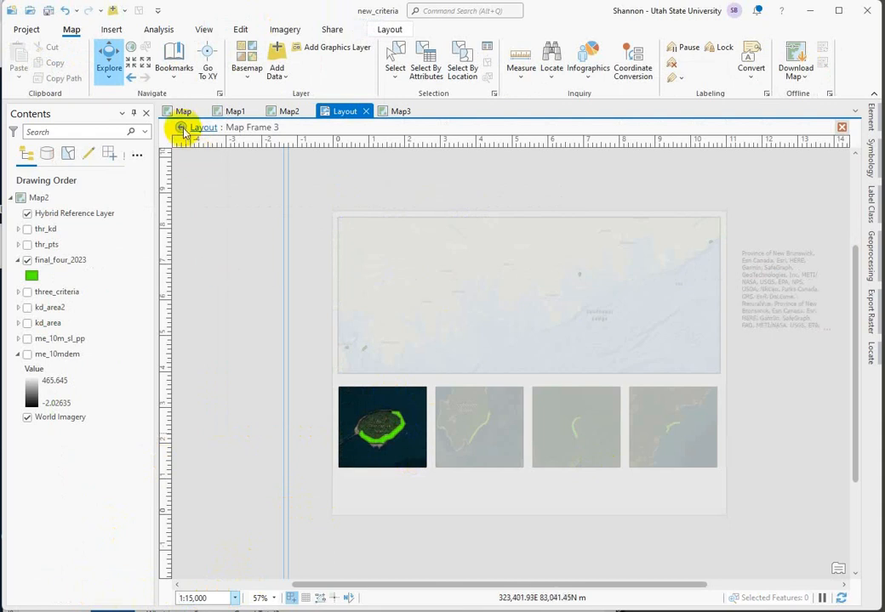
{"action": "left_click", "coordinate": [181, 129]}
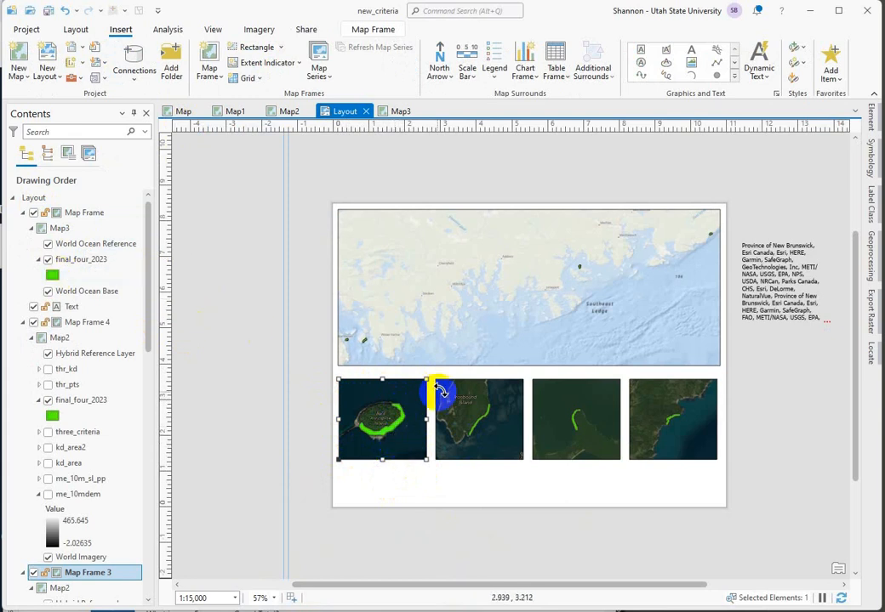
Step: Reactivate the leftmost small map frame and set the final_four_2023 layer's transparency to 62.7%
{"action": "right_click", "coordinate": [374, 400]}
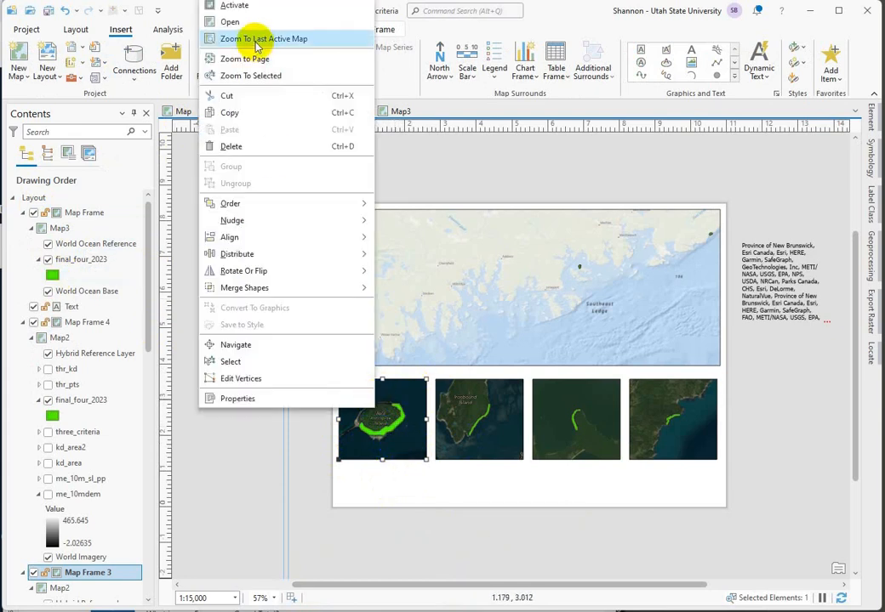
{"action": "left_click", "coordinate": [239, 10]}
{"action": "left_click", "coordinate": [75, 263]}
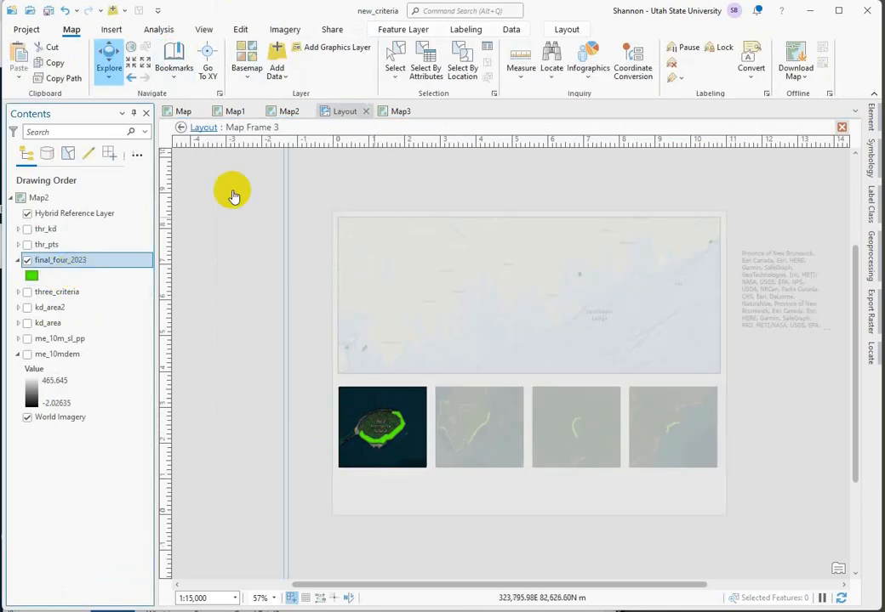
{"action": "left_click", "coordinate": [412, 31]}
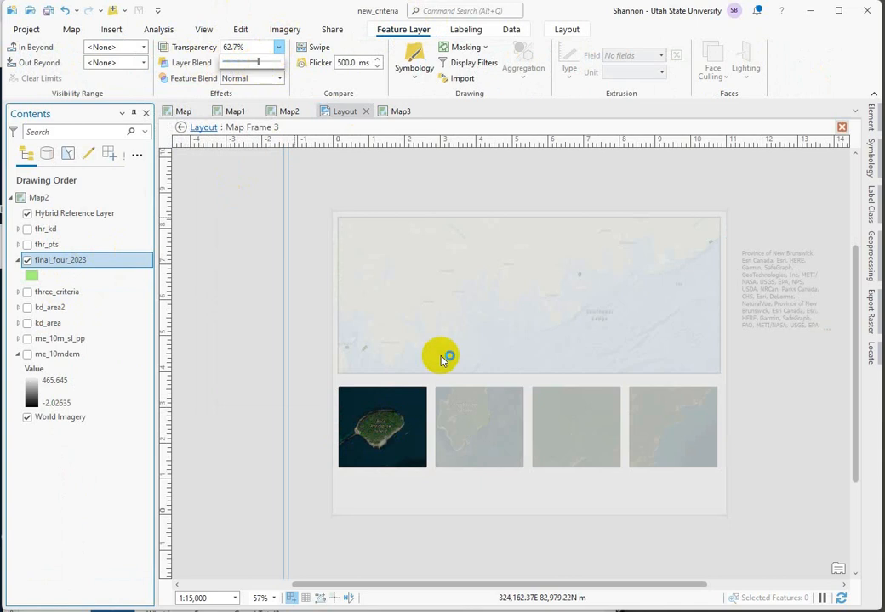
{"action": "left_click", "coordinate": [405, 454]}
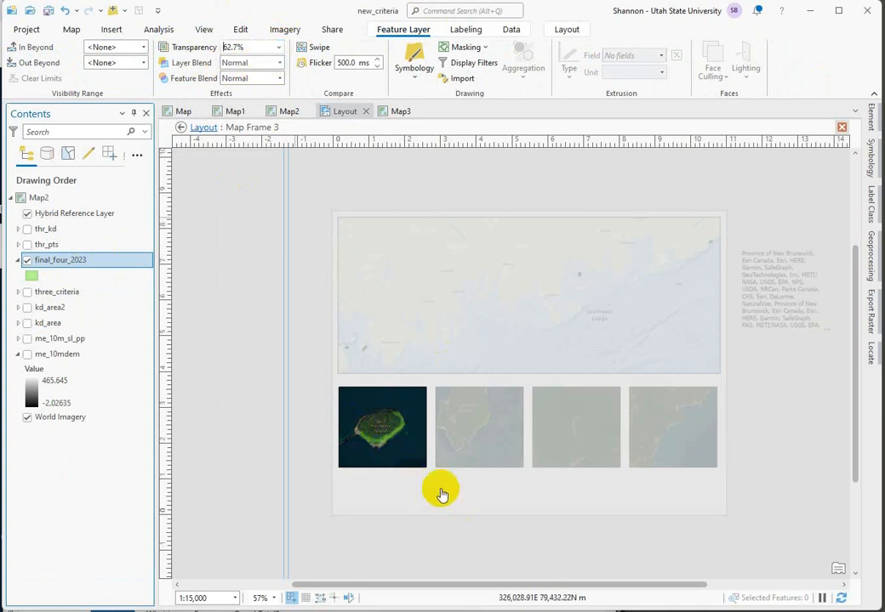
{"action": "left_click", "coordinate": [376, 407]}
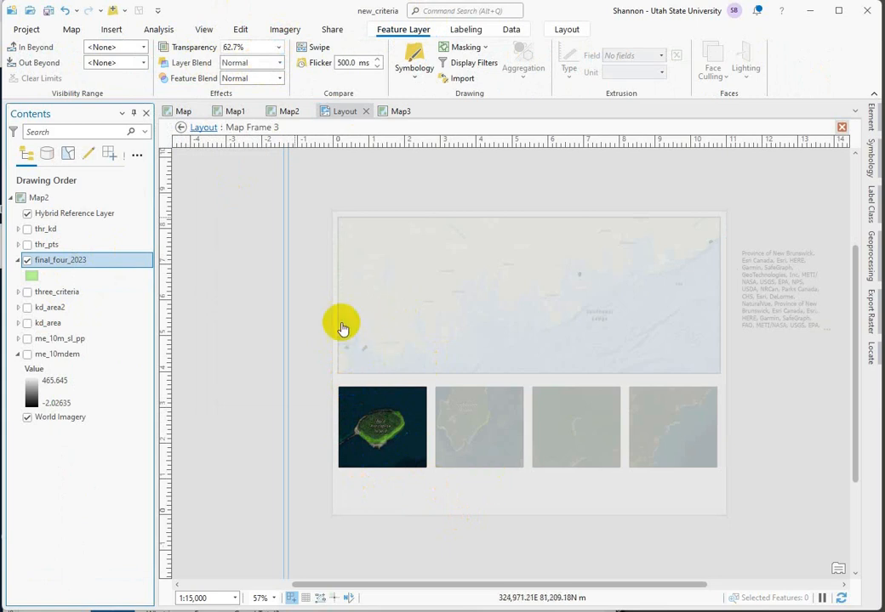
{"action": "left_click", "coordinate": [369, 440]}
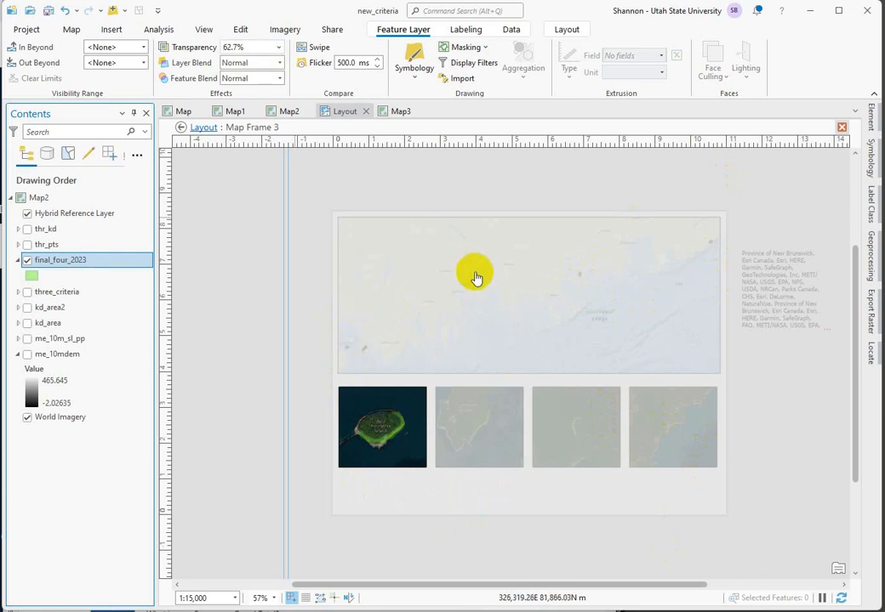
{"action": "left_click", "coordinate": [420, 486]}
Step: Return to the layout, switch to Map2, and turn on the me_10m_sl_pp slope layer with its legend expanded
{"action": "left_click", "coordinate": [181, 132]}
{"action": "left_click", "coordinate": [406, 418]}
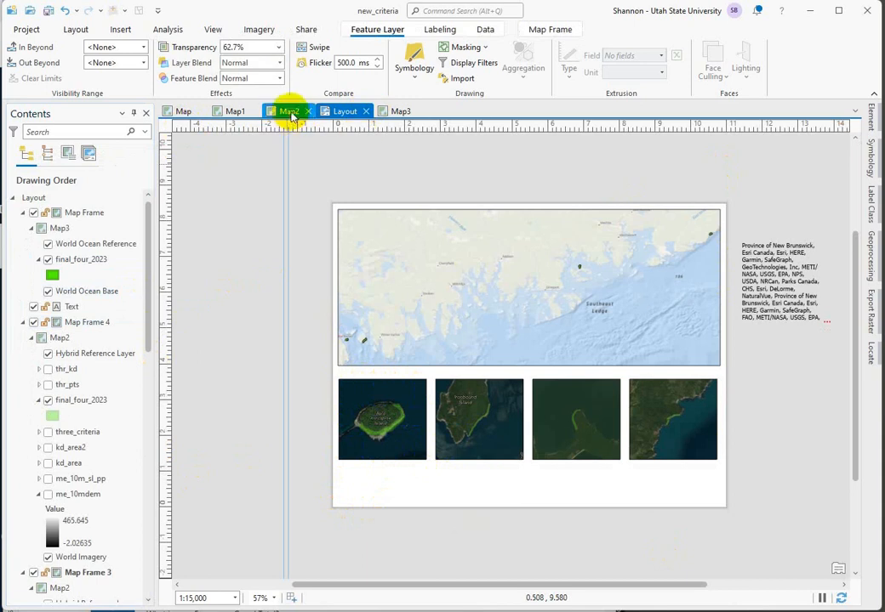
{"action": "left_click", "coordinate": [289, 113]}
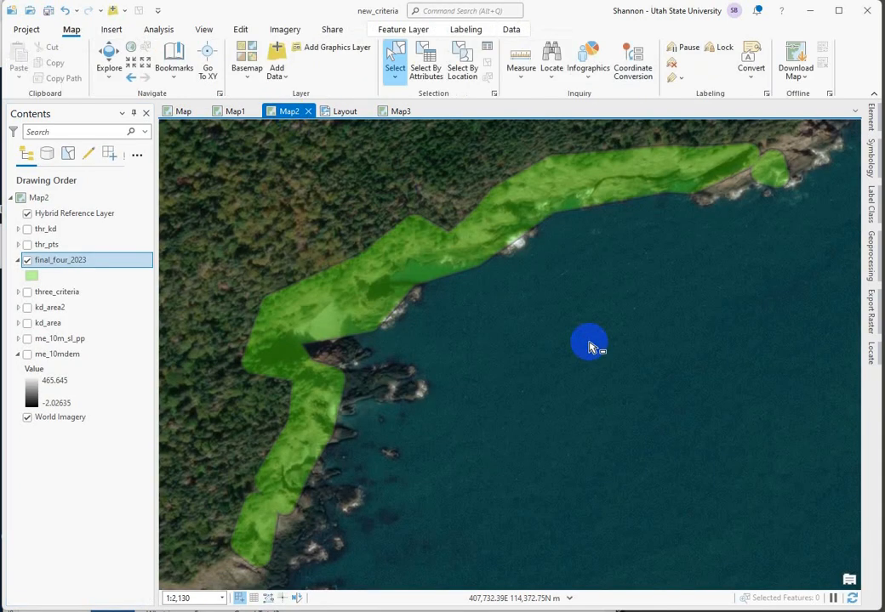
{"action": "scroll", "coordinate": [592, 347], "scroll_direction": "down", "scroll_amount": 3}
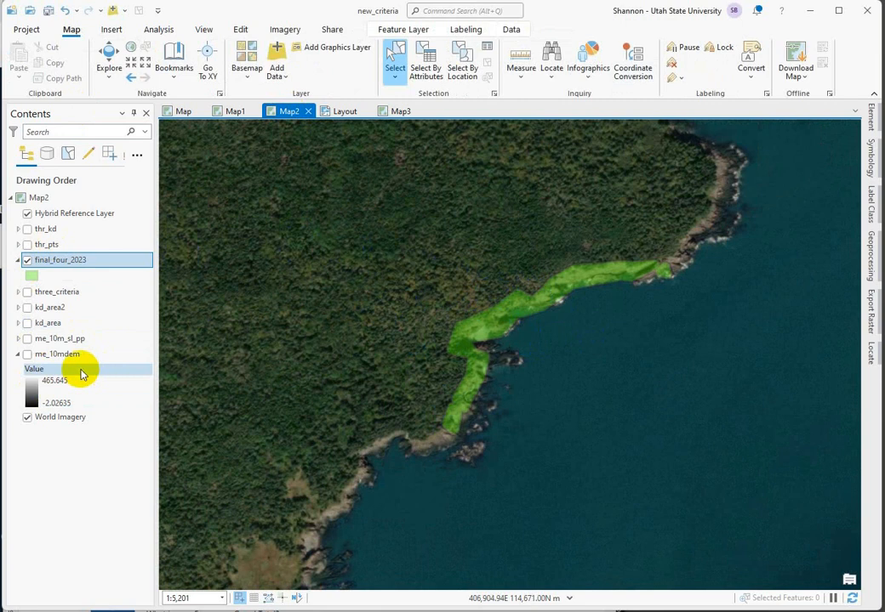
{"action": "left_click", "coordinate": [16, 339]}
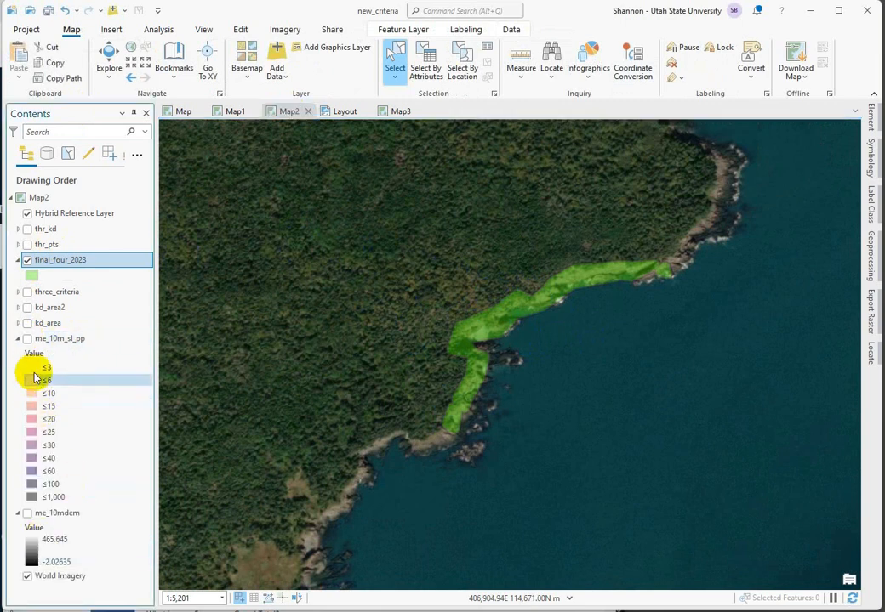
{"action": "left_click", "coordinate": [27, 340]}
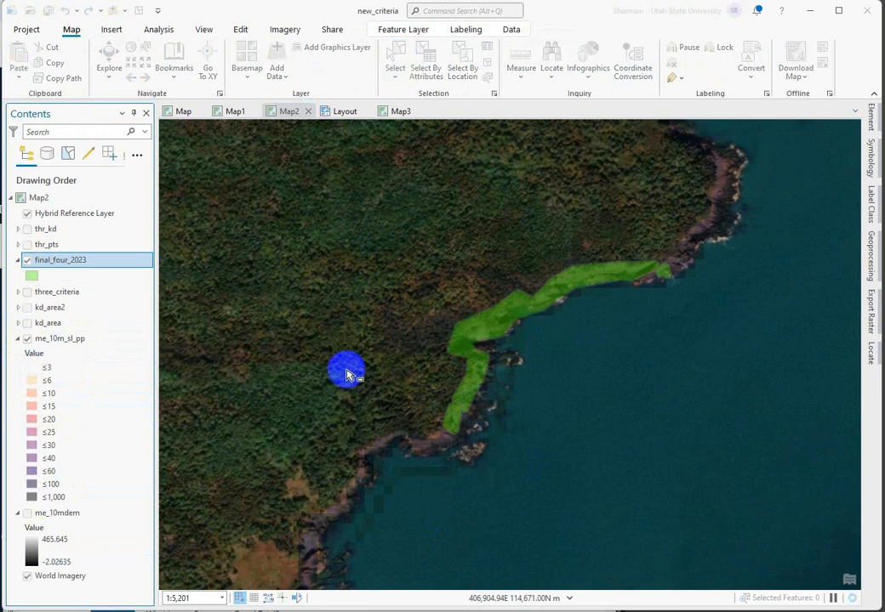
Step: Set the final_four_2023 layer's transparency to 25% in Map2
{"action": "left_click", "coordinate": [387, 28]}
{"action": "left_click", "coordinate": [239, 47]}
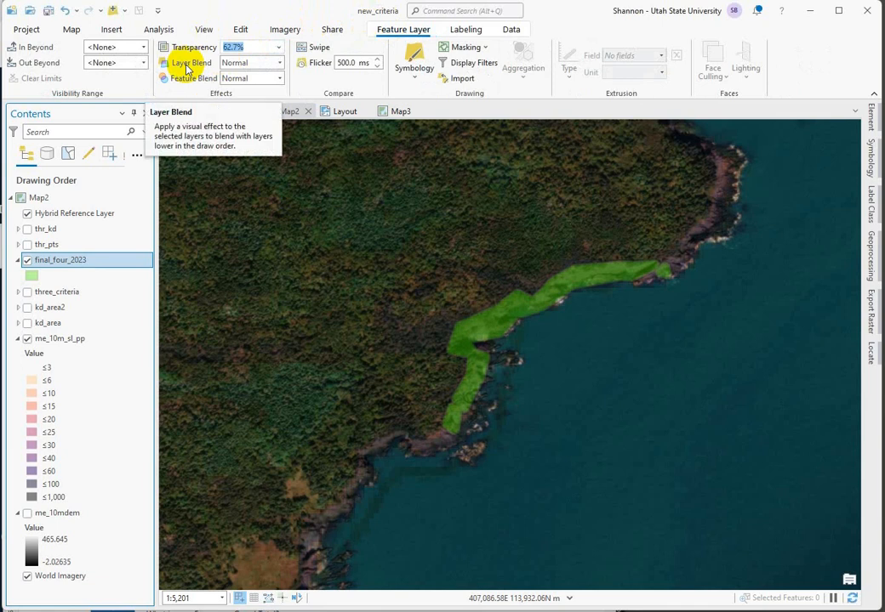
{"action": "type", "text": "25"}
{"action": "key", "text": "Return"}
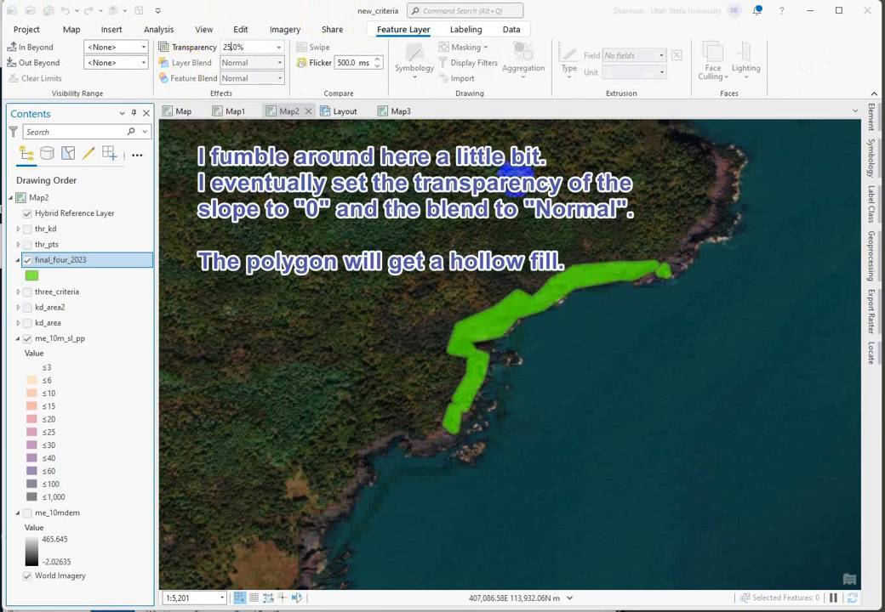
Step: Set the me_10m_sl_pp slope layer's transparency to 0% and its layer blend to Overlay
{"action": "left_click", "coordinate": [74, 338]}
{"action": "left_click_drag", "start_coordinate": [196, 172], "coordinate": [251, 78]}
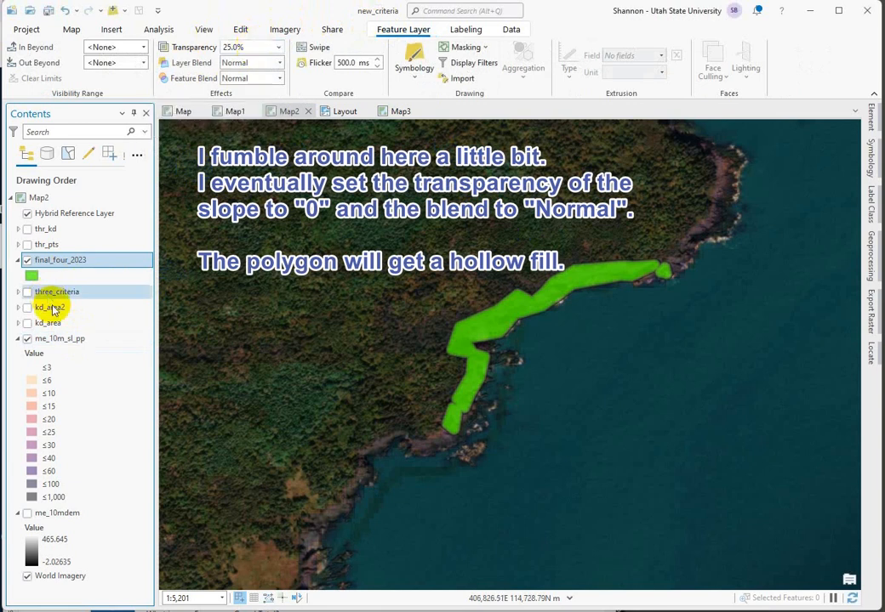
{"action": "left_click", "coordinate": [72, 341]}
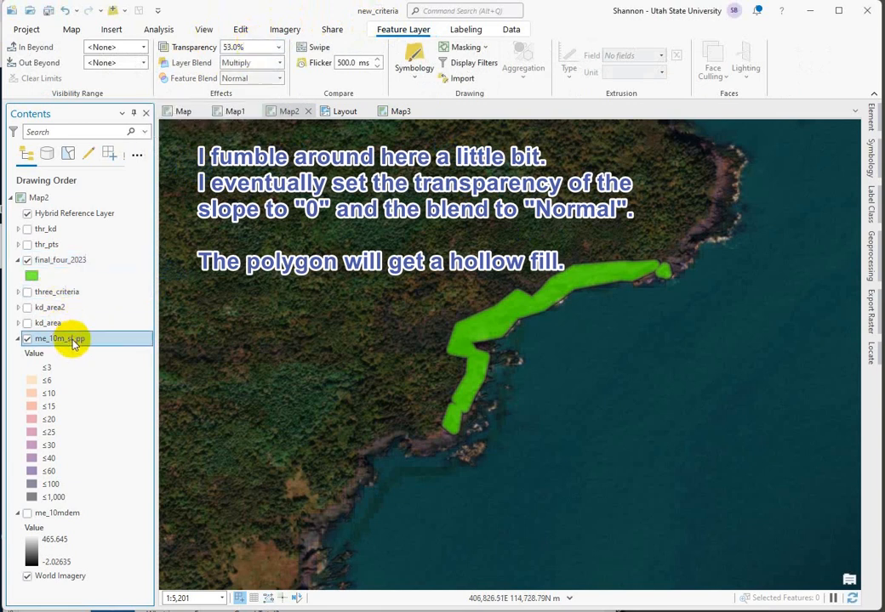
{"action": "left_click", "coordinate": [244, 46]}
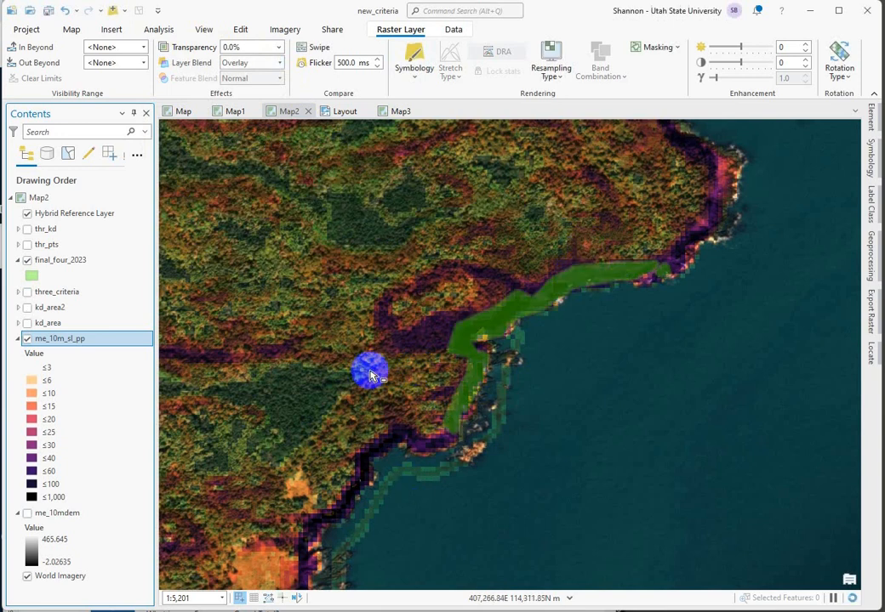
Step: Change the final_four_2023 symbology in Map2 to a hollow fill with a light green outline
{"action": "left_click", "coordinate": [507, 321]}
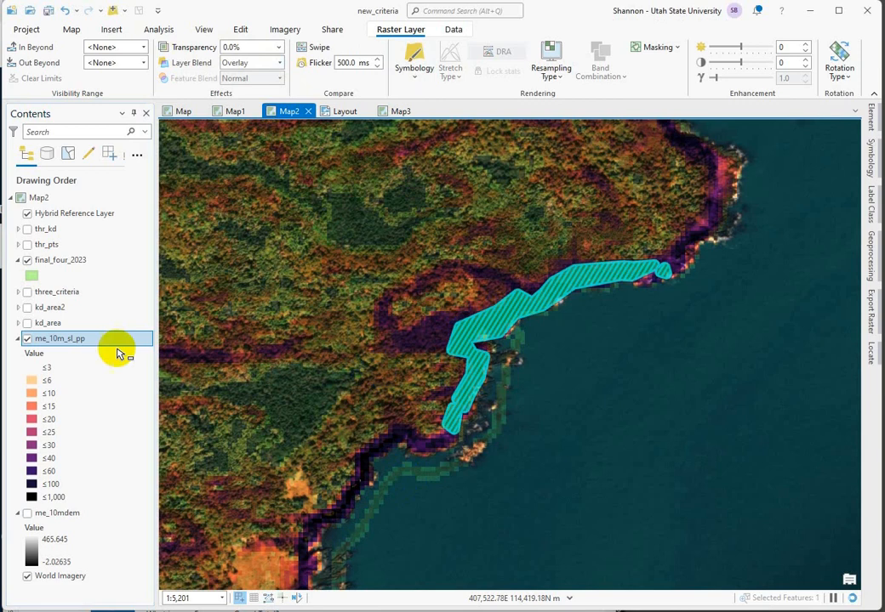
{"action": "left_click", "coordinate": [40, 277]}
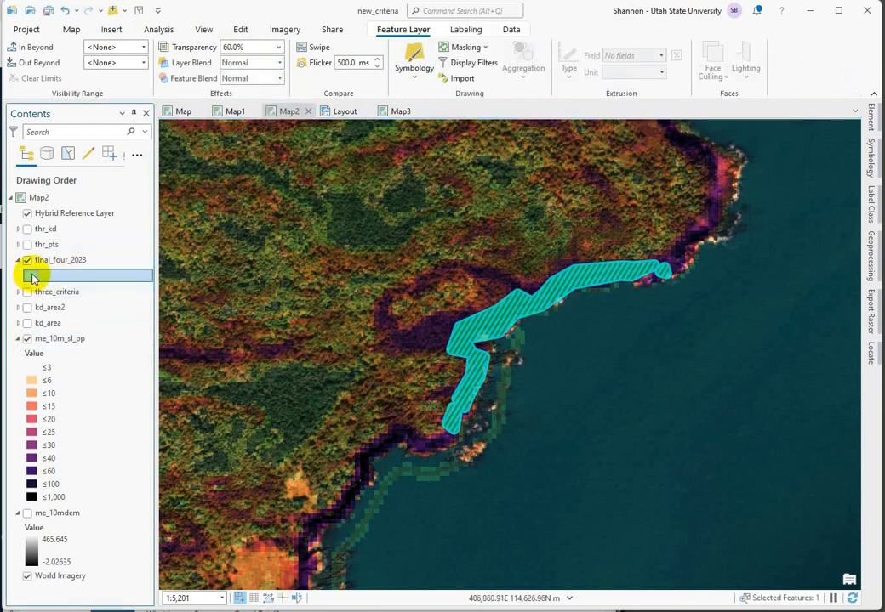
{"action": "right_click", "coordinate": [32, 279]}
{"action": "left_click", "coordinate": [61, 262]}
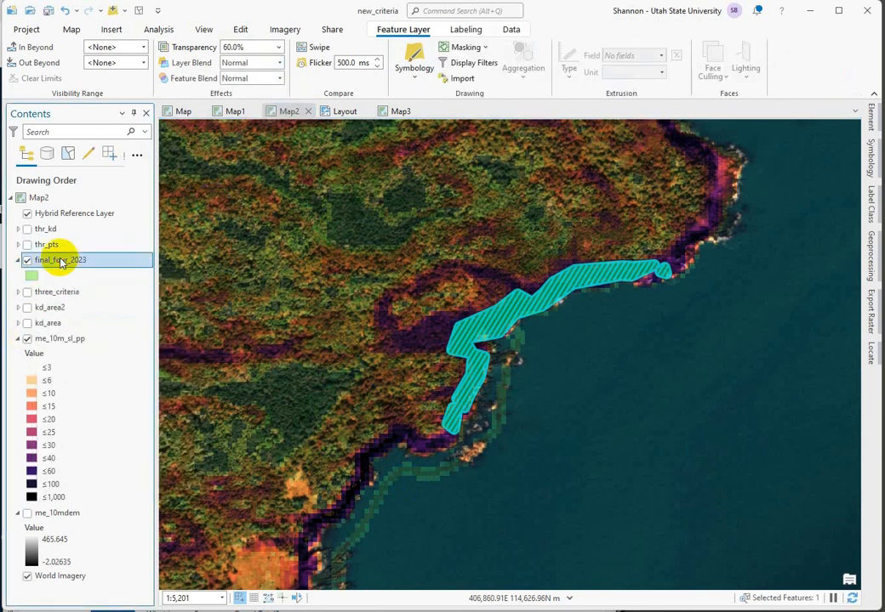
{"action": "right_click", "coordinate": [61, 263]}
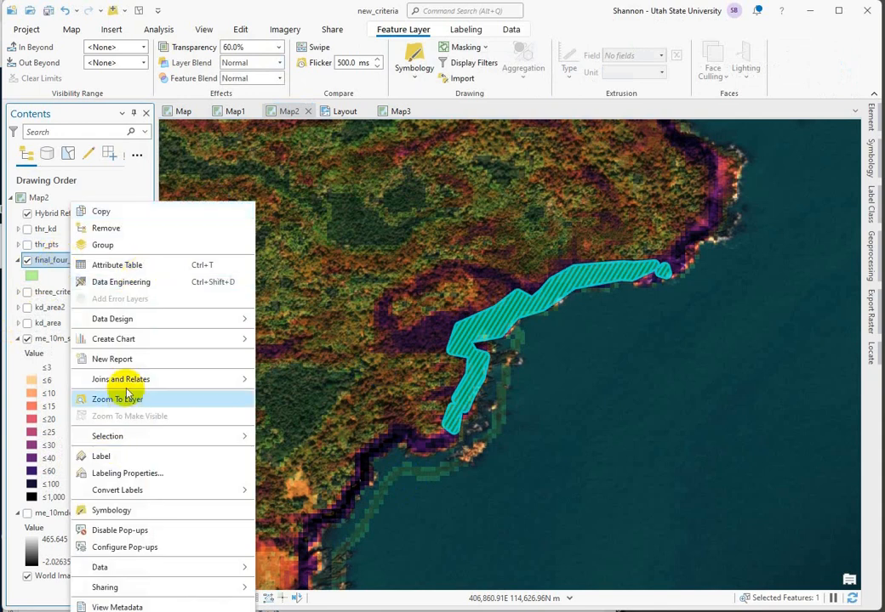
{"action": "left_click", "coordinate": [112, 511]}
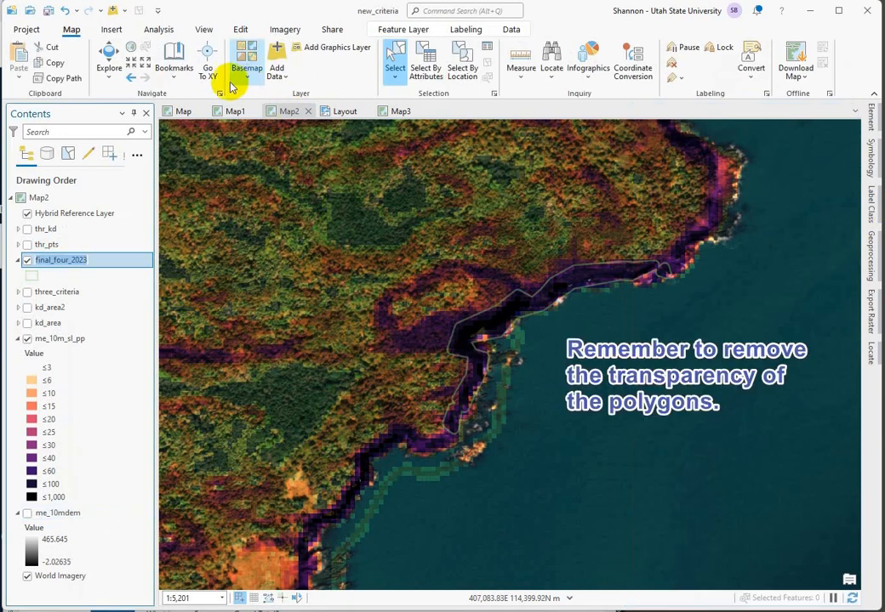
Step: Set the final_four_2023 layer's transparency to 0% and go back to the layout
{"action": "left_click", "coordinate": [389, 29]}
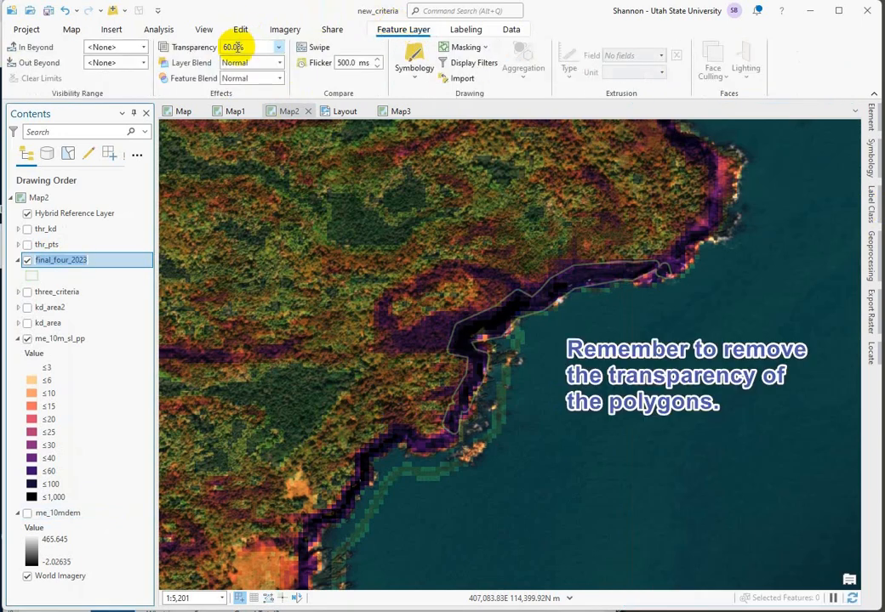
{"action": "left_click_drag", "start_coordinate": [248, 48], "coordinate": [168, 36]}
{"action": "left_click", "coordinate": [385, 257]}
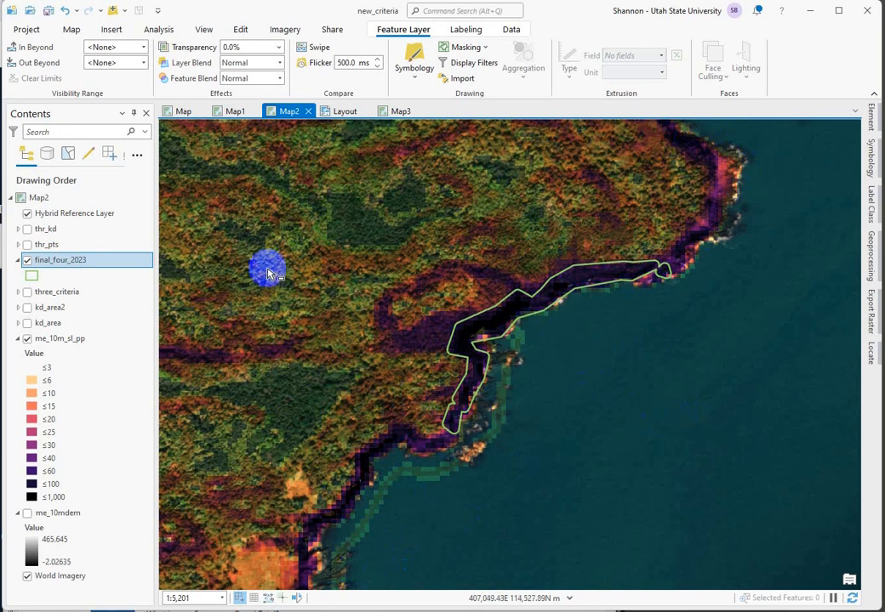
{"action": "left_click", "coordinate": [344, 111]}
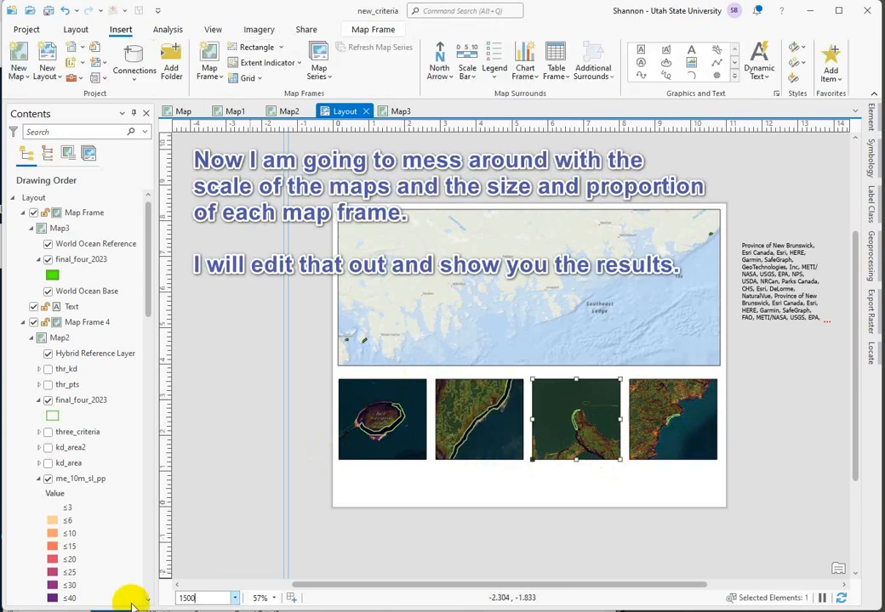
{"action": "type", "text": "0"}
{"action": "key", "text": "Return"}
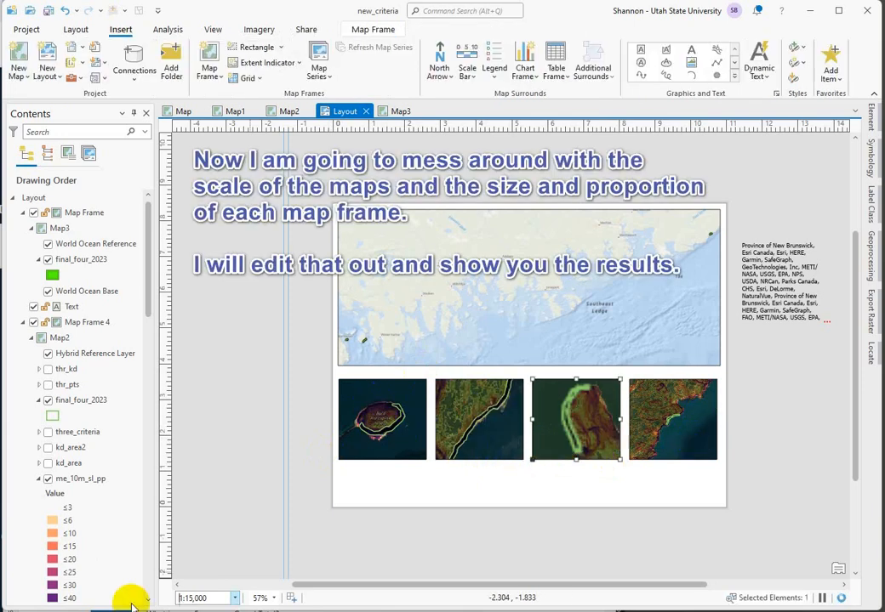
Step: Set the scale of the rightmost small map frame to 1:15,000
{"action": "left_click", "coordinate": [668, 424]}
{"action": "left_click_drag", "start_coordinate": [215, 600], "coordinate": [126, 598]}
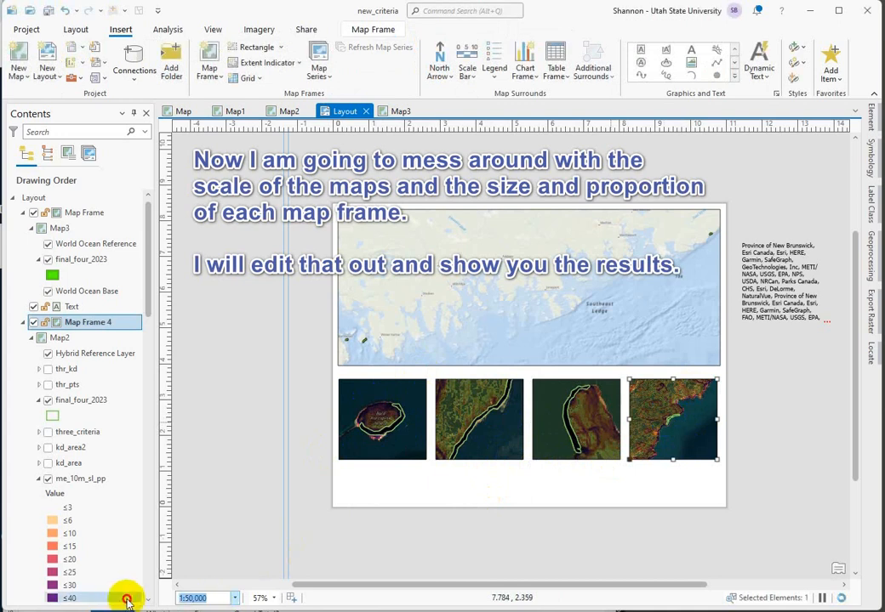
{"action": "type", "text": "15,00"}
{"action": "key", "text": "Return"}
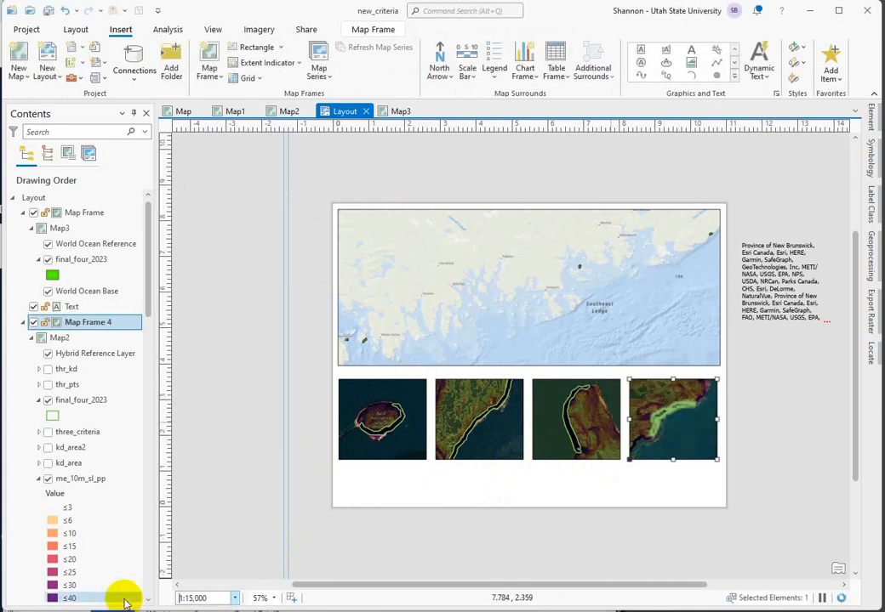
{"action": "left_click", "coordinate": [445, 453]}
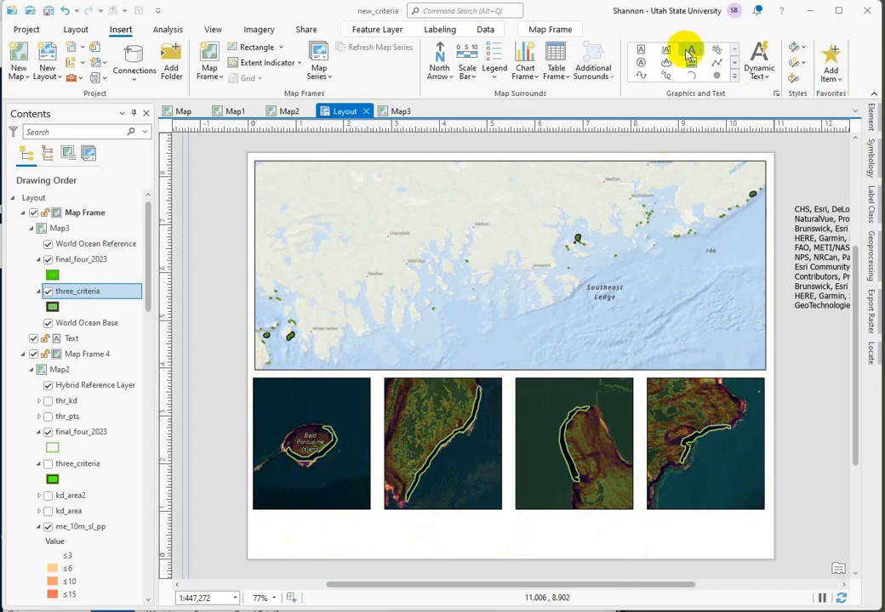
Step: Insert the straight text "Area of this site" below the island in the leftmost small map frame
{"action": "left_click", "coordinate": [644, 54]}
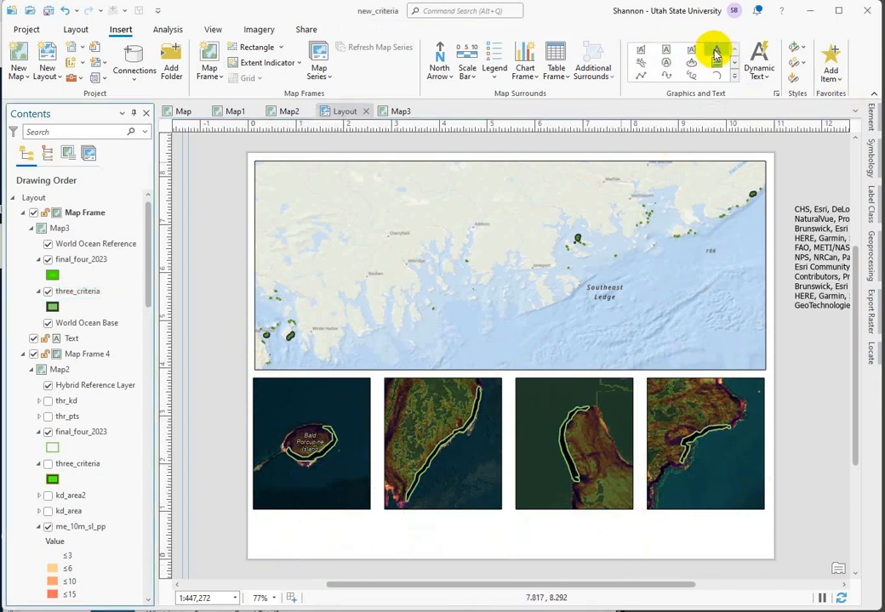
{"action": "left_click", "coordinate": [717, 51]}
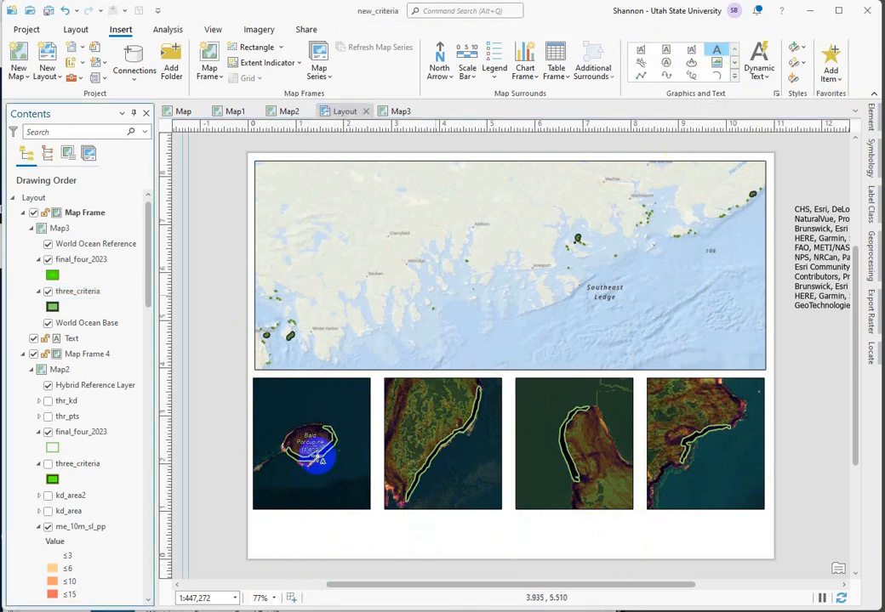
{"action": "left_click", "coordinate": [271, 492]}
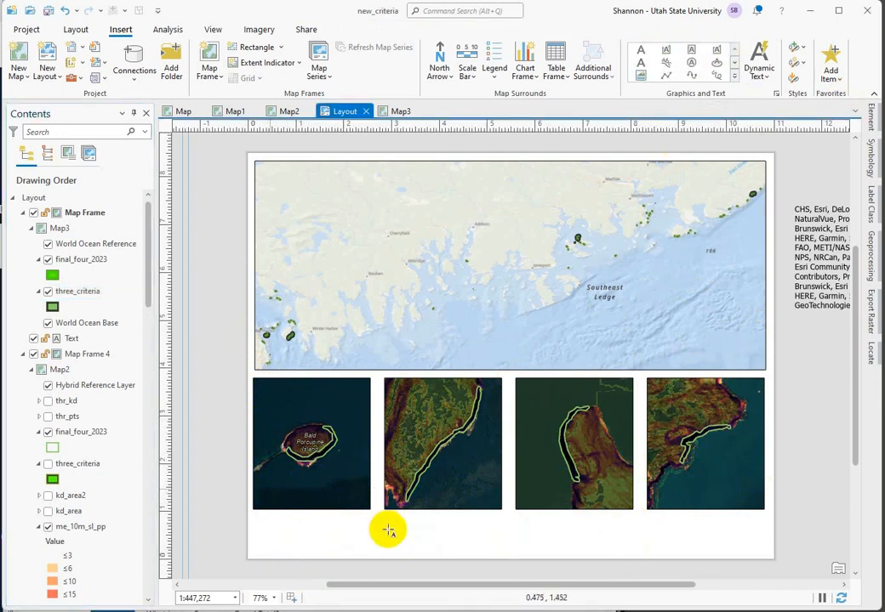
{"action": "left_click", "coordinate": [290, 500]}
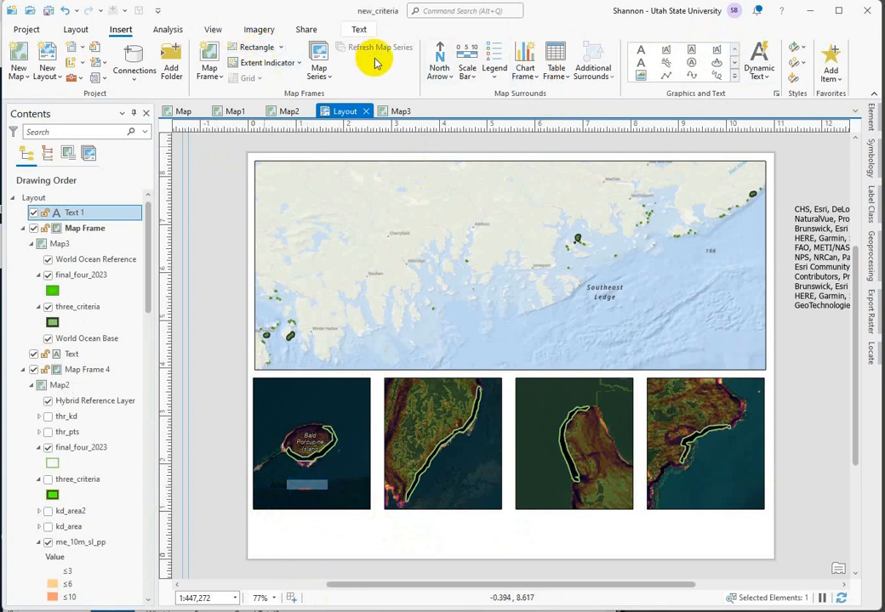
Step: Change the font color of the "Area of this site" text to light gray
{"action": "left_click", "coordinate": [358, 29]}
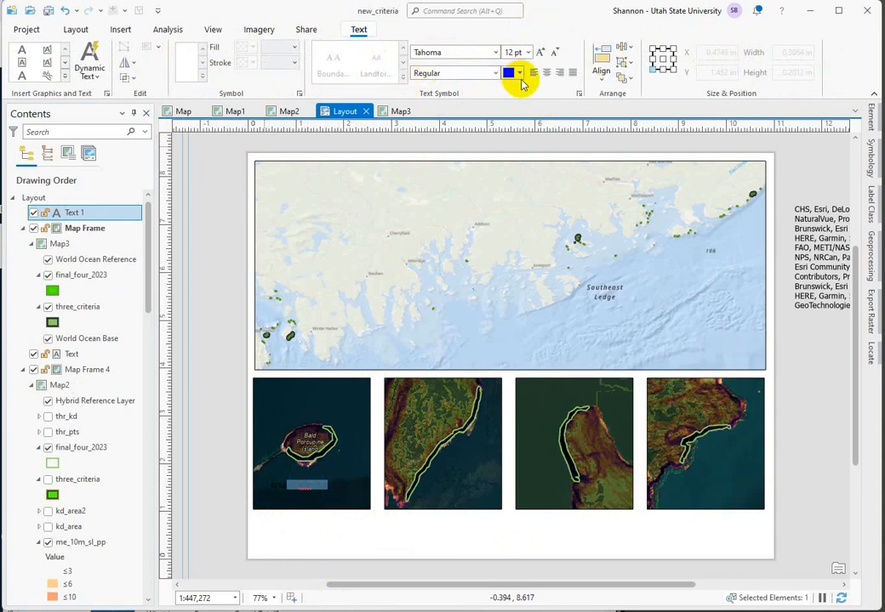
{"action": "left_click", "coordinate": [518, 73]}
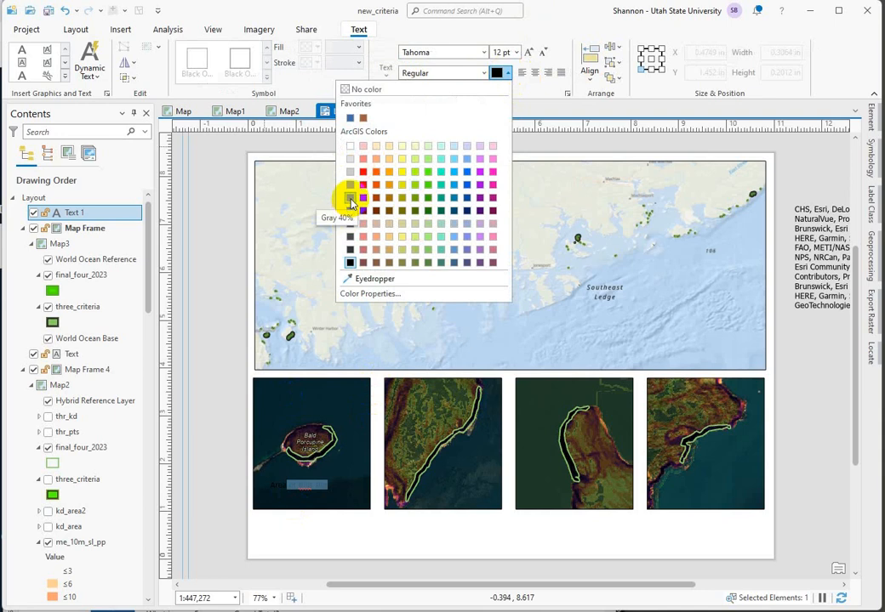
{"action": "left_click", "coordinate": [351, 186]}
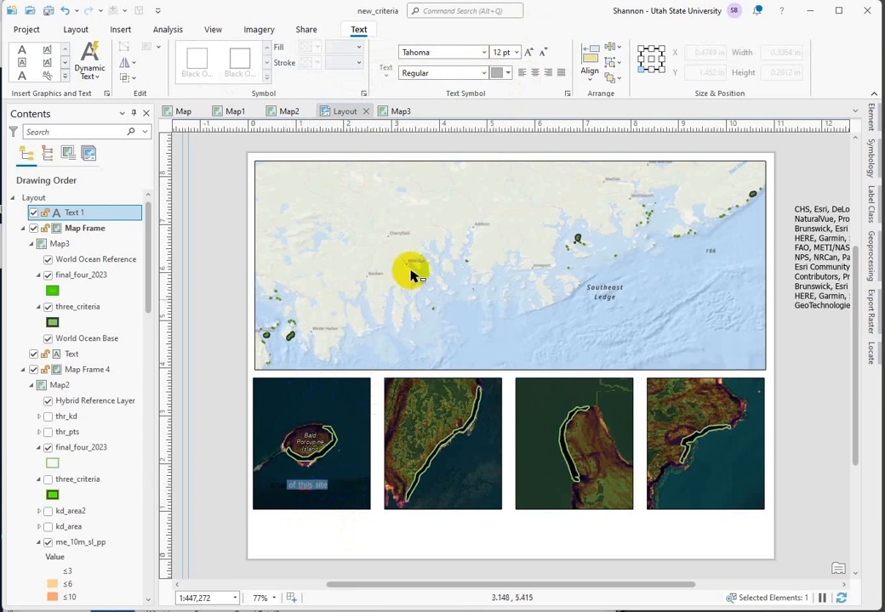
{"action": "left_click", "coordinate": [309, 487]}
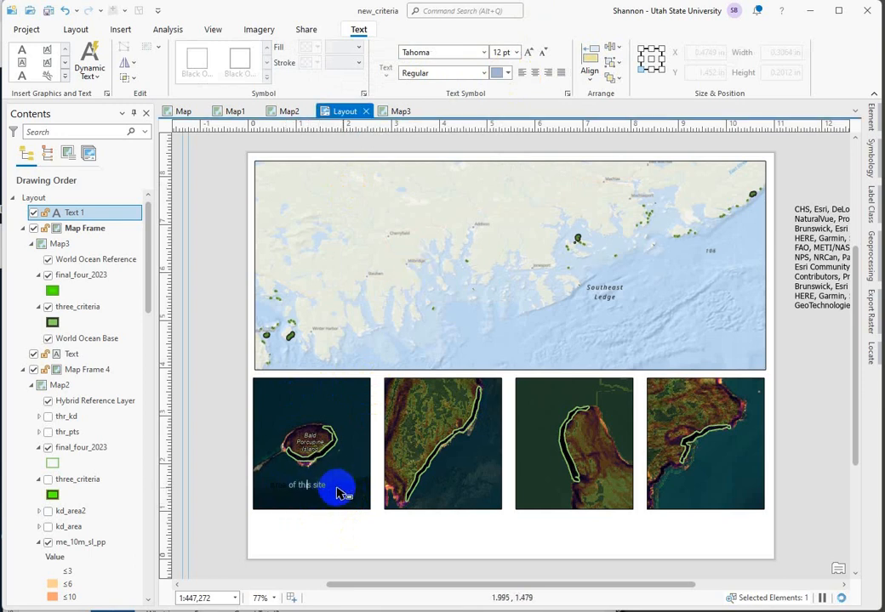
Step: Set the "Area of this site" text to 16 pt and move it to the frame's lower-left corner, at about X 0.22 in, Y 1.11 in
{"action": "left_click_drag", "start_coordinate": [325, 485], "coordinate": [283, 492]}
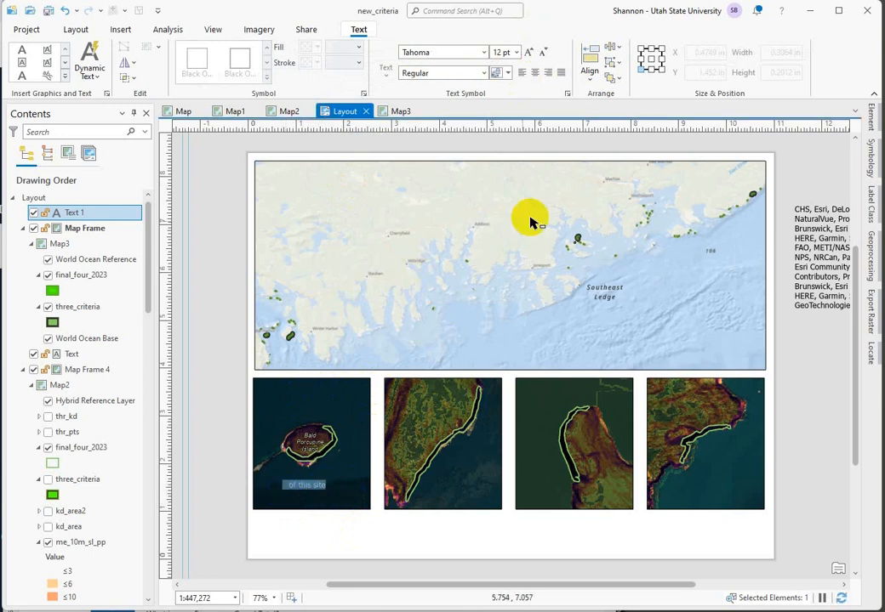
{"action": "left_click", "coordinate": [517, 53]}
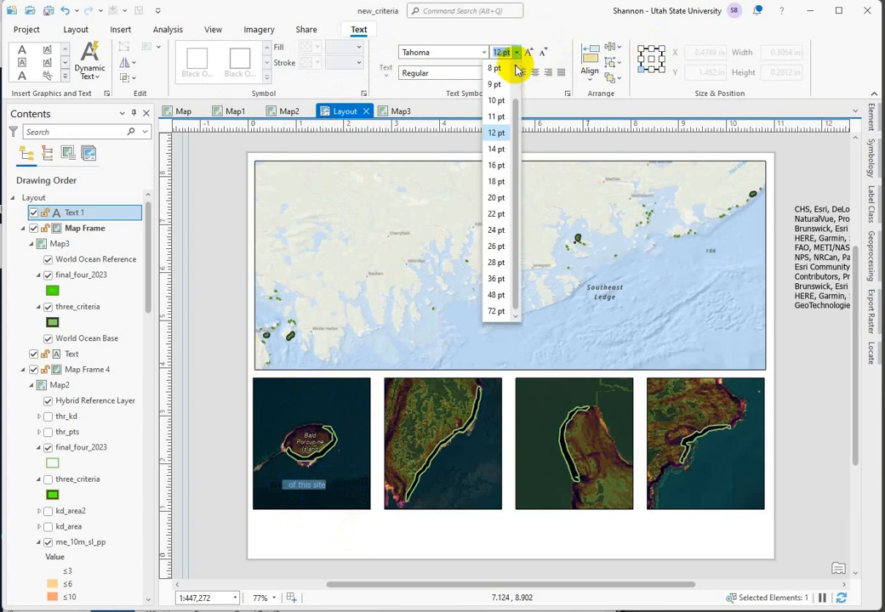
{"action": "left_click", "coordinate": [495, 165]}
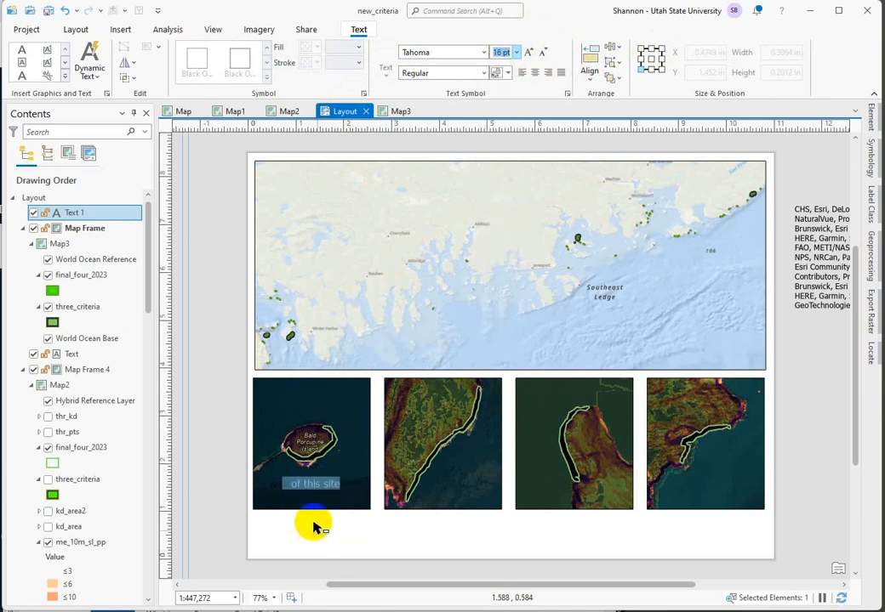
{"action": "left_click", "coordinate": [322, 489]}
{"action": "left_click", "coordinate": [316, 491]}
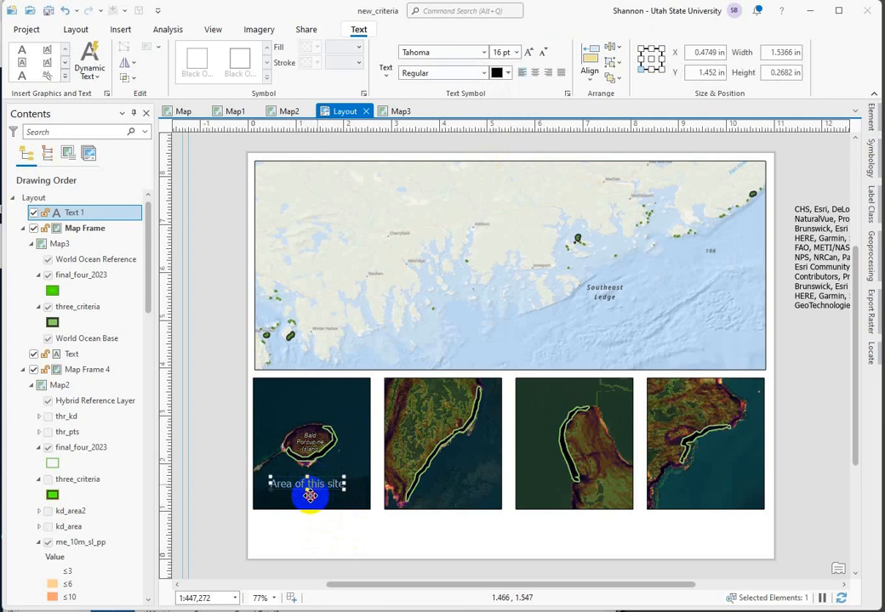
{"action": "mouse_move", "coordinate": [306, 494]}
{"action": "left_mouse_down"}
{"action": "mouse_move", "coordinate": [296, 485]}
{"action": "mouse_move", "coordinate": [295, 493]}
{"action": "left_mouse_up"}
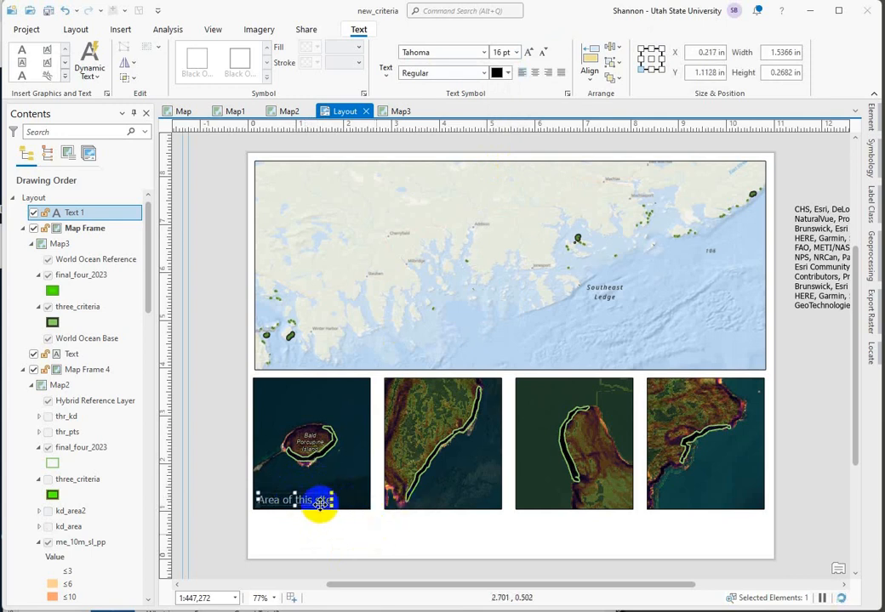
Step: Insert a Scale Line 1 scale bar about 1.66 in wide above the island in the leftmost small map frame
{"action": "left_click", "coordinate": [319, 503]}
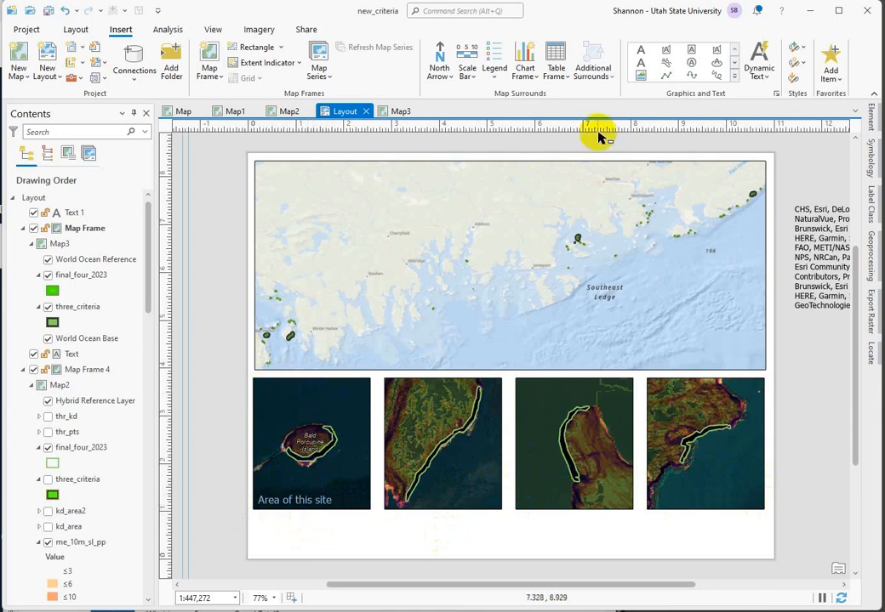
{"action": "left_click", "coordinate": [294, 414]}
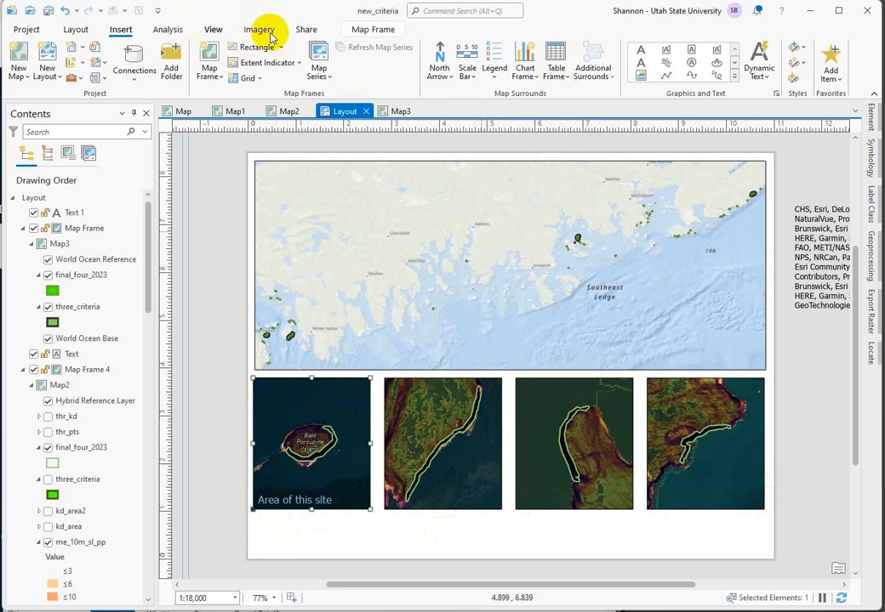
{"action": "left_click", "coordinate": [467, 59]}
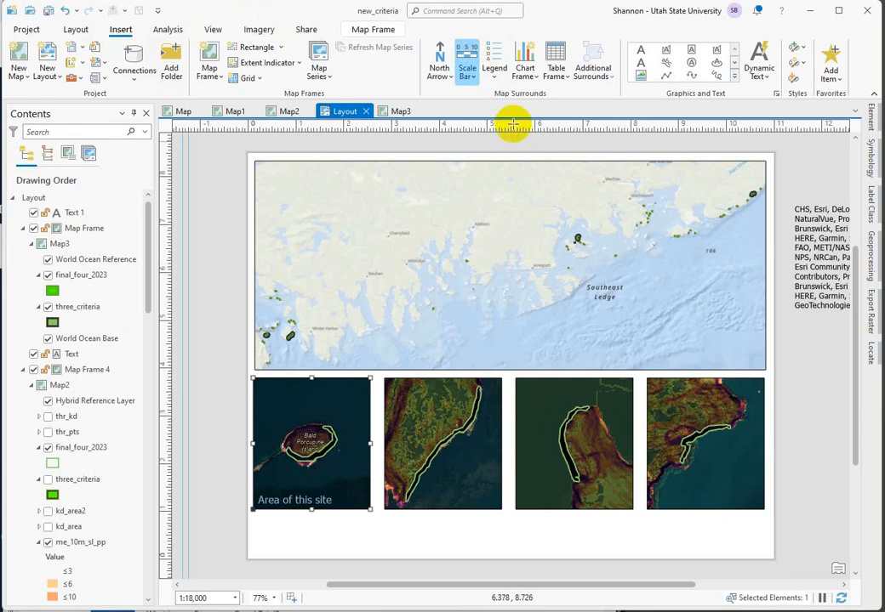
{"action": "left_click", "coordinate": [467, 63]}
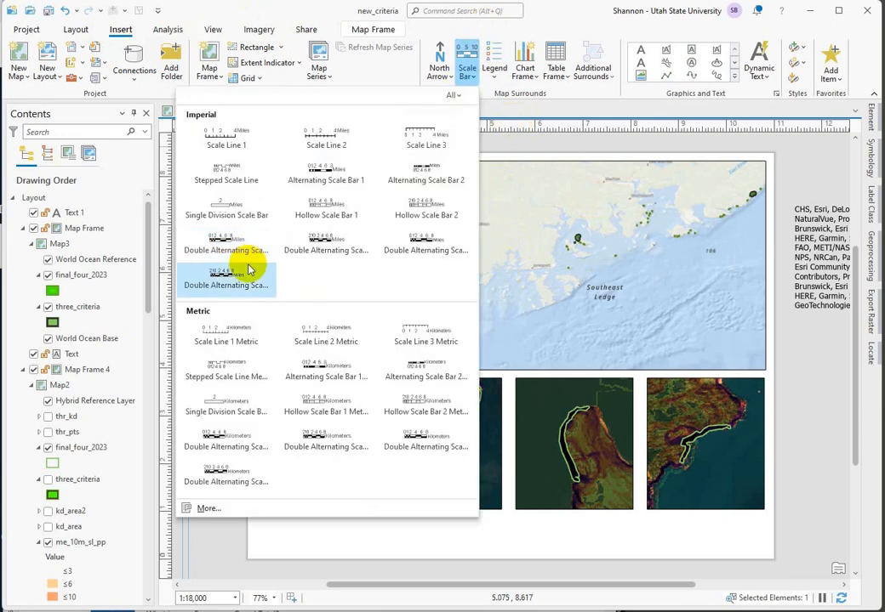
{"action": "left_click", "coordinate": [223, 146]}
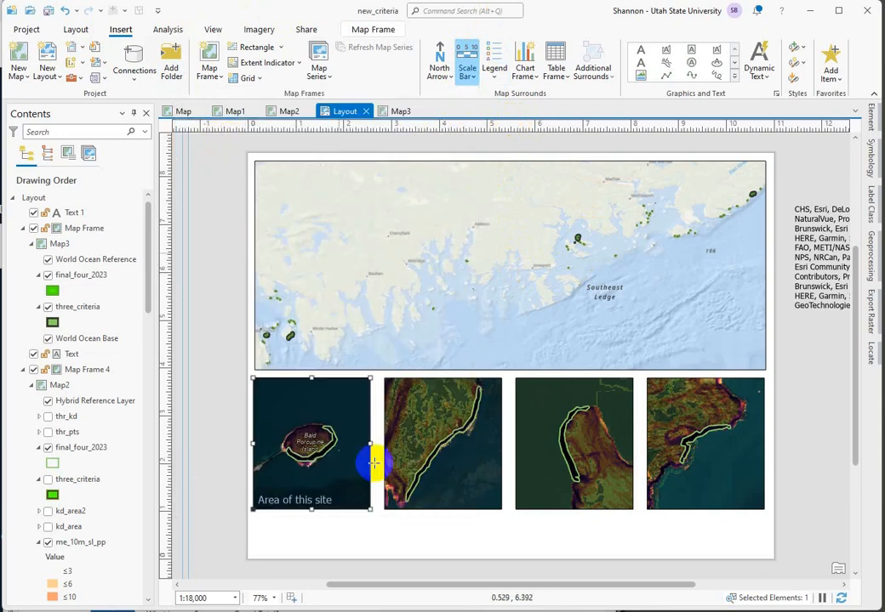
{"action": "left_click_drag", "start_coordinate": [263, 388], "coordinate": [361, 417]}
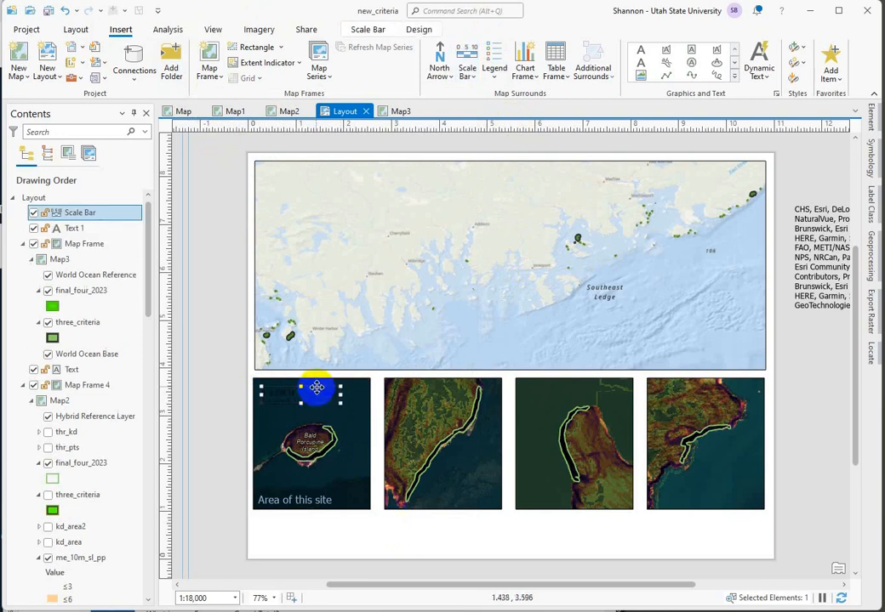
Step: Open the new scale bar's element properties and set its map frame to Map Frame 2
{"action": "right_click", "coordinate": [317, 389]}
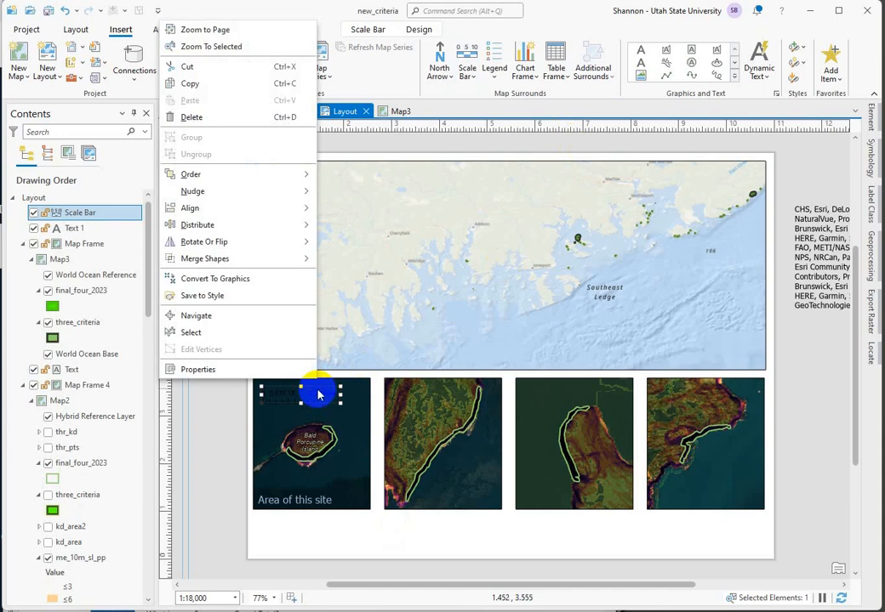
{"action": "left_click", "coordinate": [198, 370]}
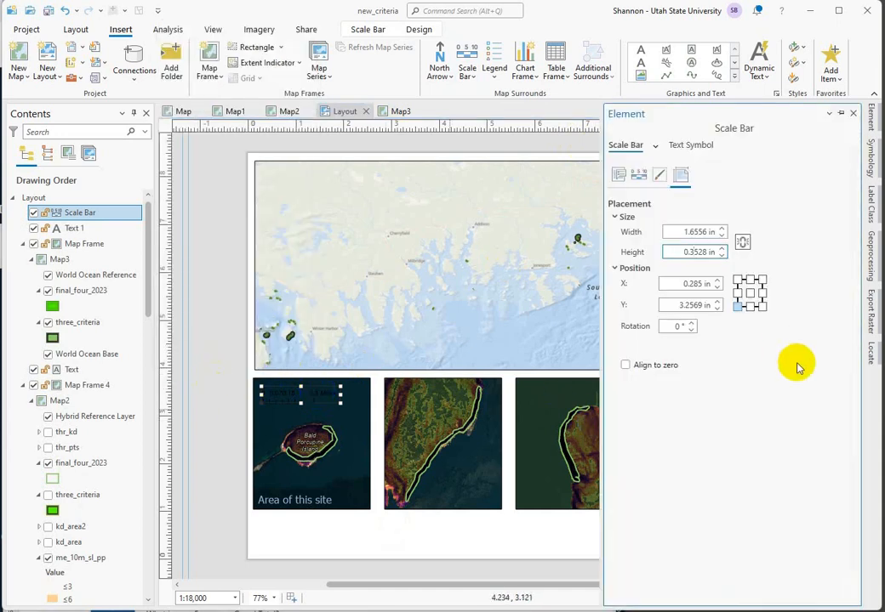
{"action": "left_click", "coordinate": [621, 173]}
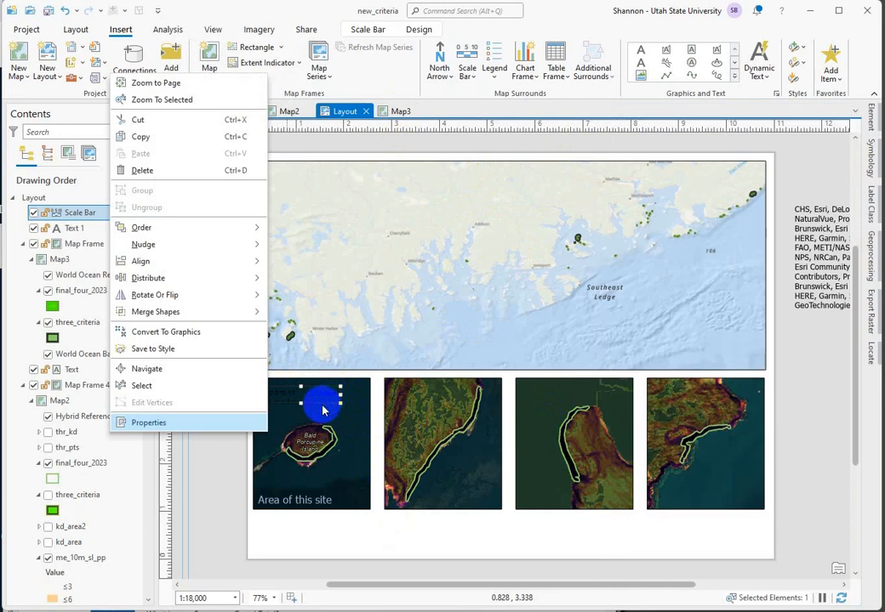
{"action": "left_click", "coordinate": [322, 406]}
{"action": "right_click", "coordinate": [322, 403]}
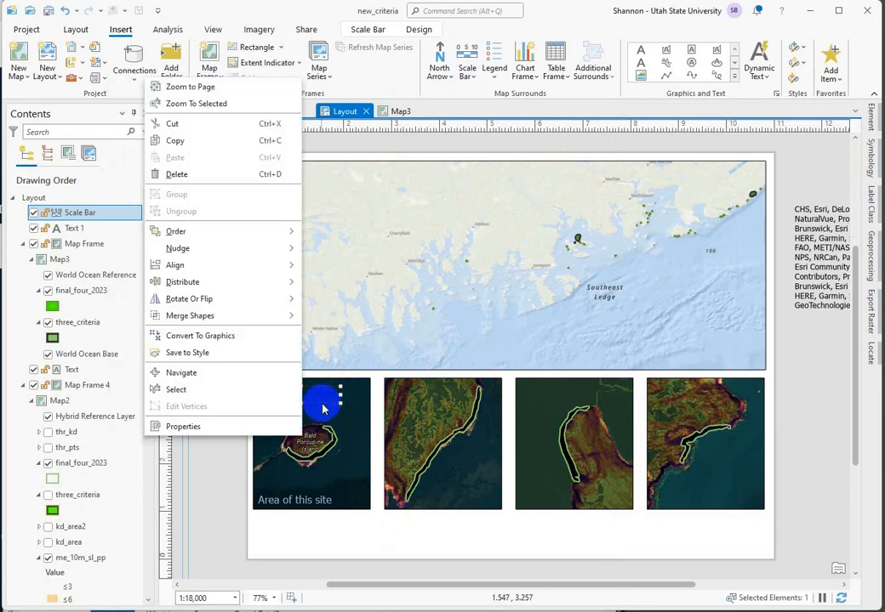
{"action": "left_click", "coordinate": [170, 427]}
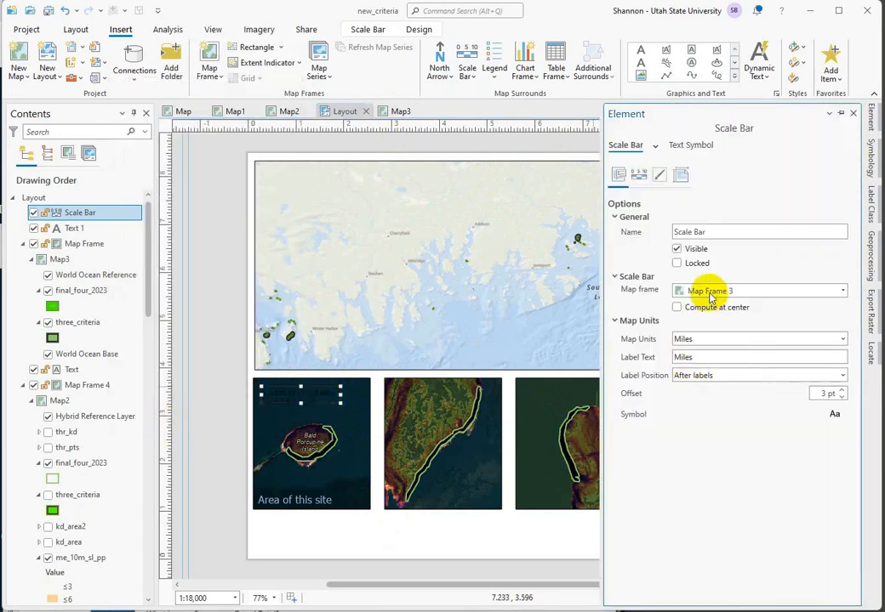
{"action": "left_click", "coordinate": [842, 292]}
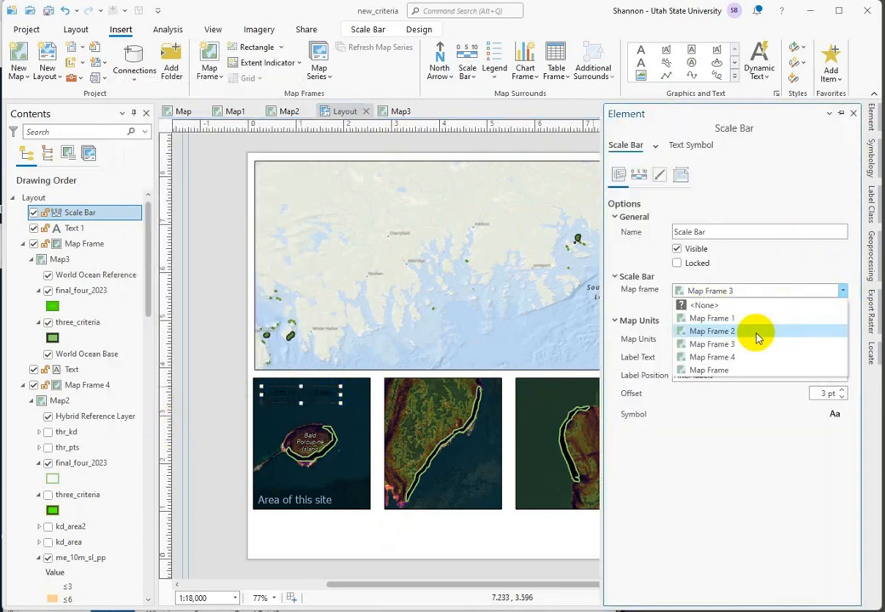
{"action": "left_click", "coordinate": [711, 332]}
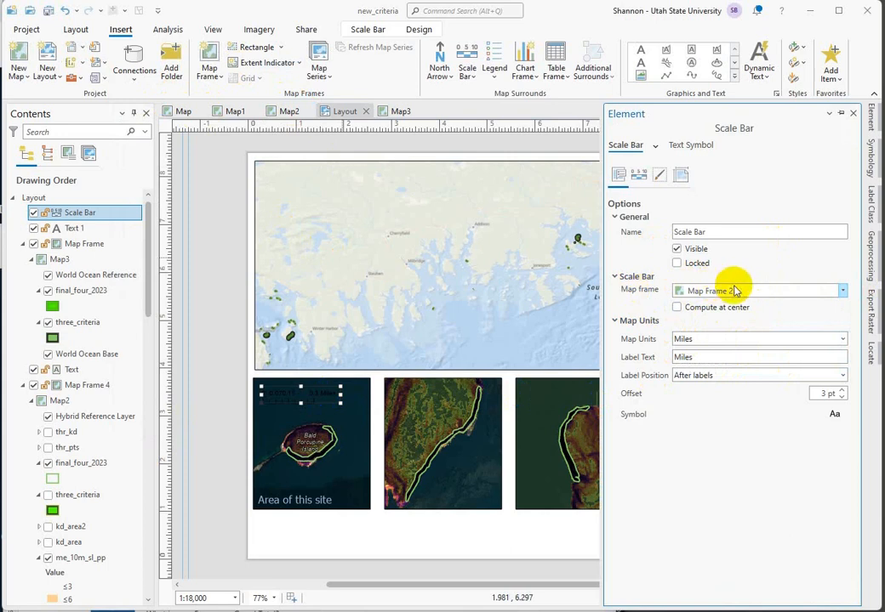
{"action": "left_click", "coordinate": [318, 400]}
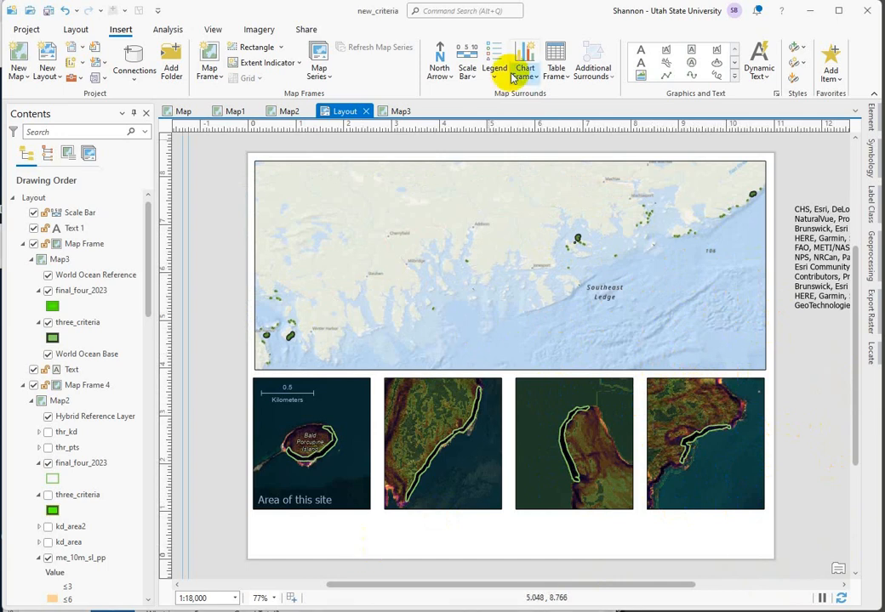
Step: Create a new map and add the Maine County Boundary Polygons layer to it from ArcGIS Online
{"action": "left_click", "coordinate": [17, 56]}
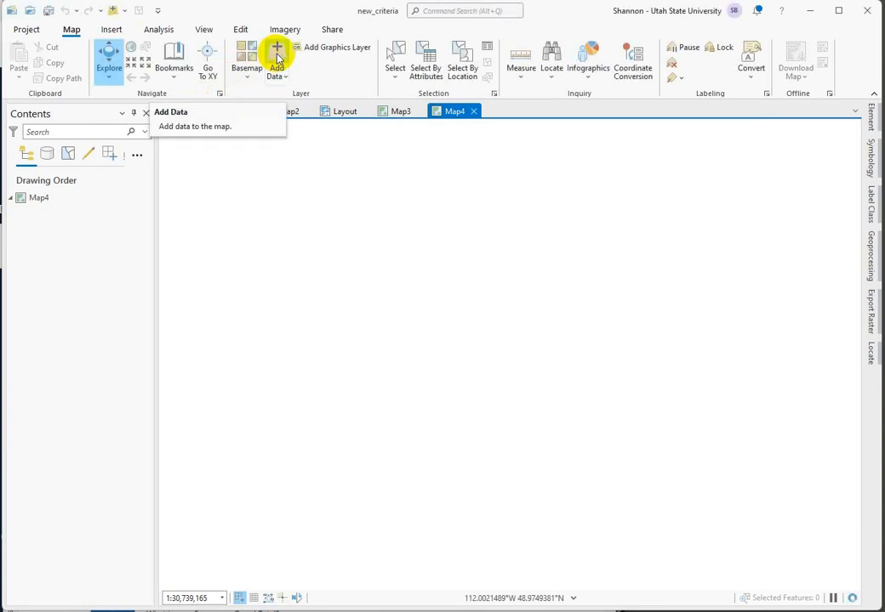
{"action": "left_click", "coordinate": [277, 58]}
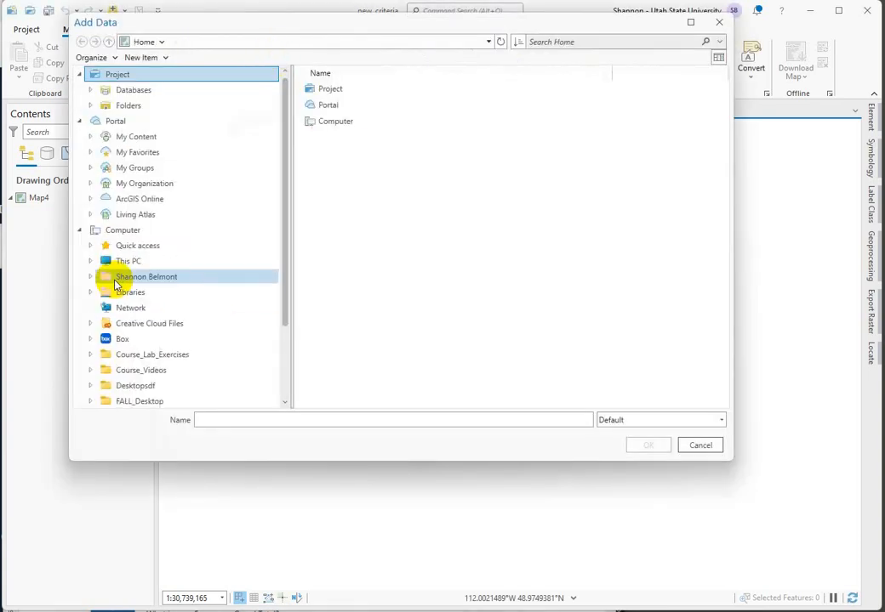
{"action": "left_click", "coordinate": [138, 199]}
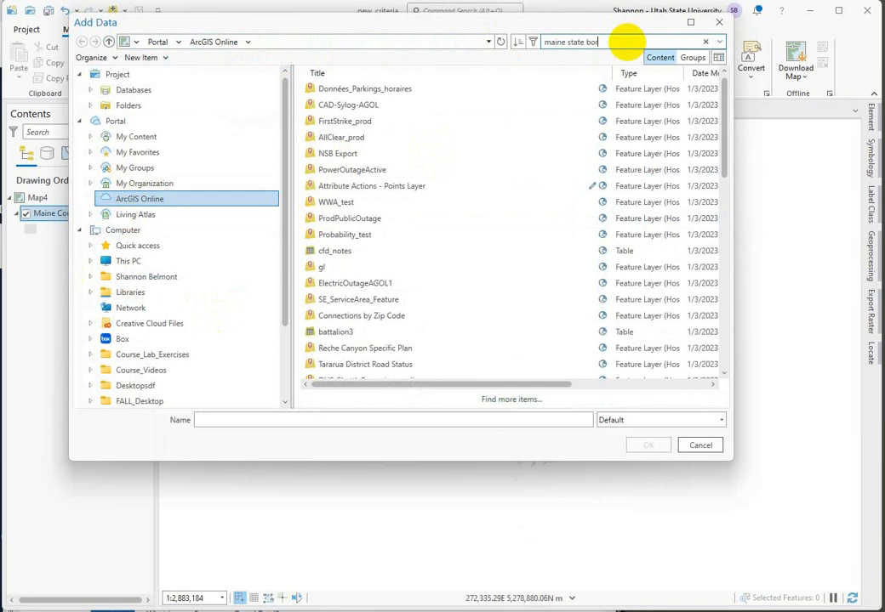
Step: Search ArcGIS Online for "maine state border" and add the Maine_State_Data layer to the new map
{"action": "key", "text": "Return"}
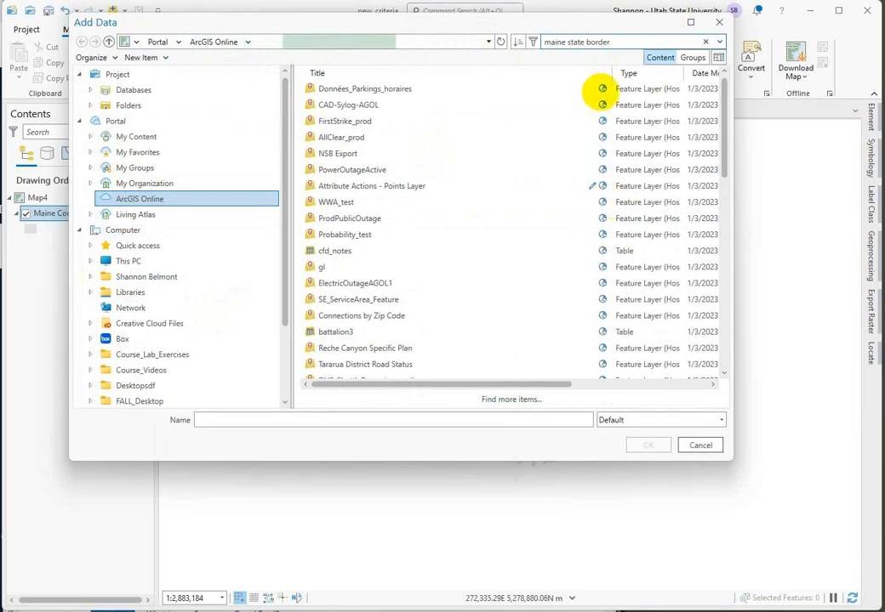
{"action": "left_click", "coordinate": [355, 90]}
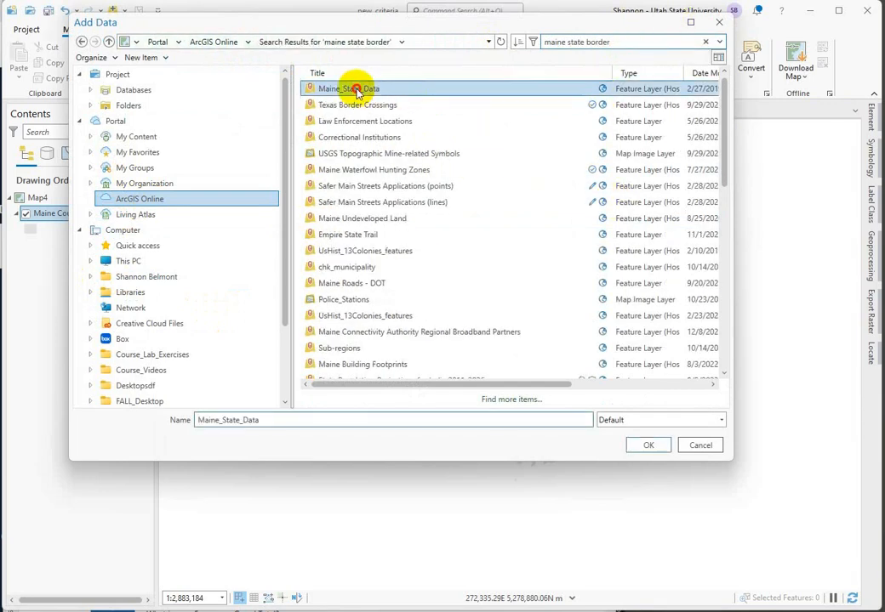
{"action": "left_click", "coordinate": [650, 446]}
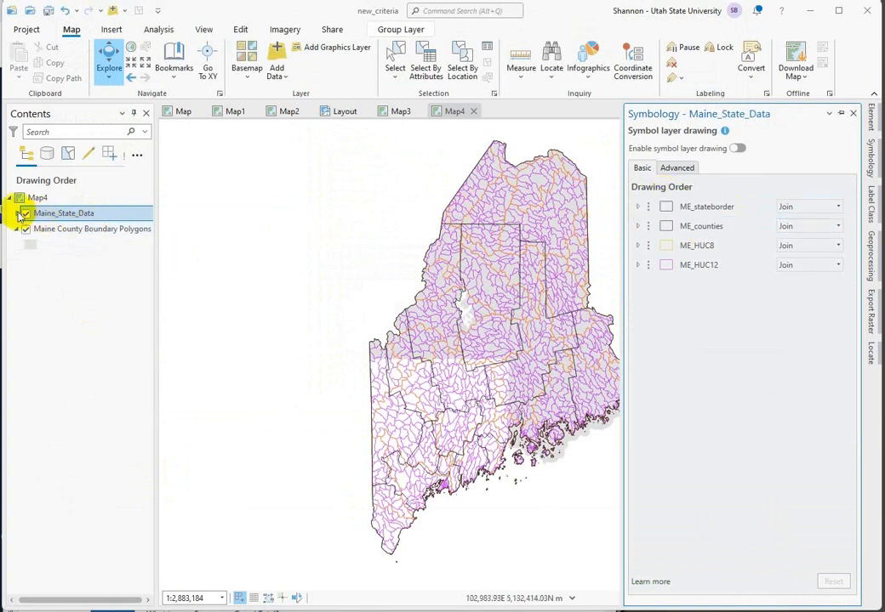
Step: Expand Maine_State_Data and hide ME_counties, ME_HUC8, ME_HUC12 and Maine County Boundary Polygons, leaving only ME_stateborder shown
{"action": "left_click", "coordinate": [17, 213]}
{"action": "left_click", "coordinate": [18, 214]}
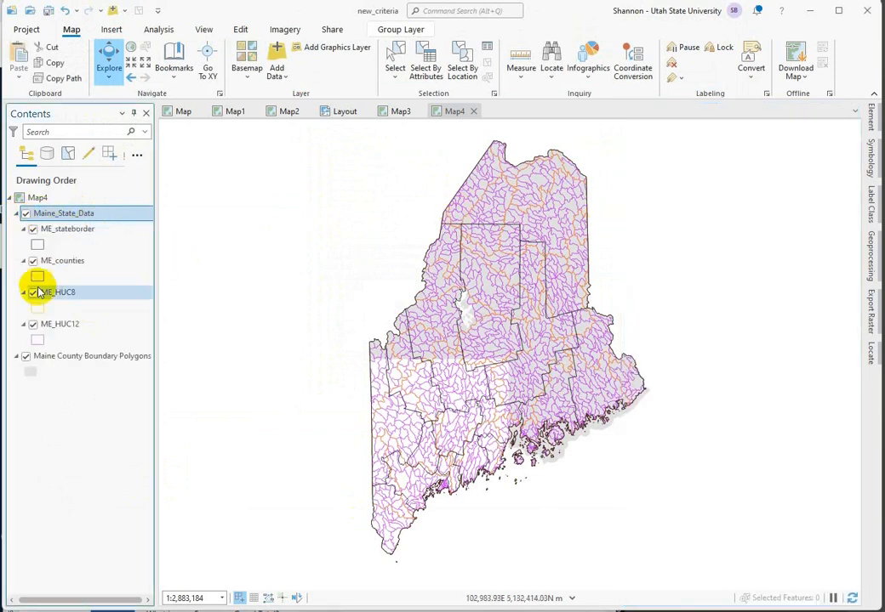
{"action": "left_click", "coordinate": [32, 261]}
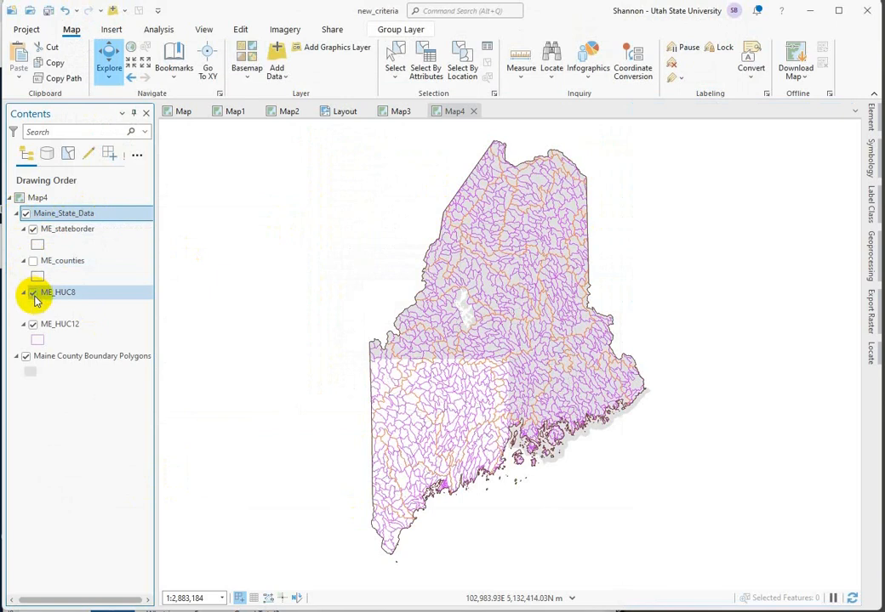
{"action": "left_click", "coordinate": [32, 293]}
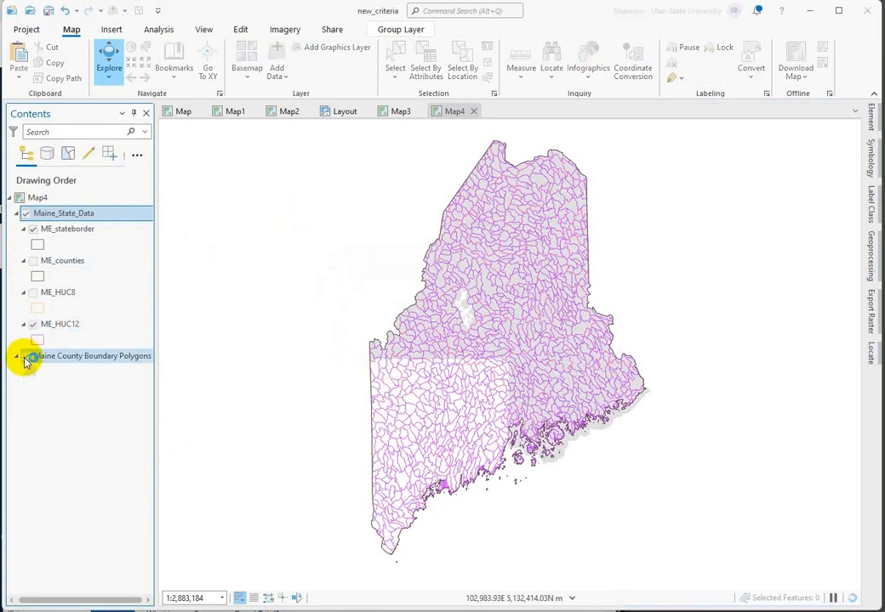
{"action": "left_click", "coordinate": [25, 356]}
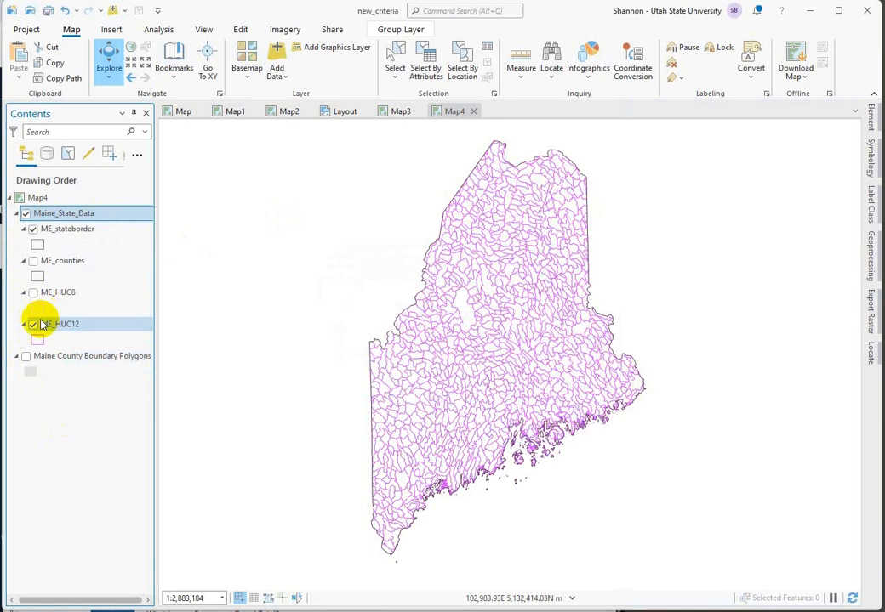
{"action": "left_click", "coordinate": [33, 324]}
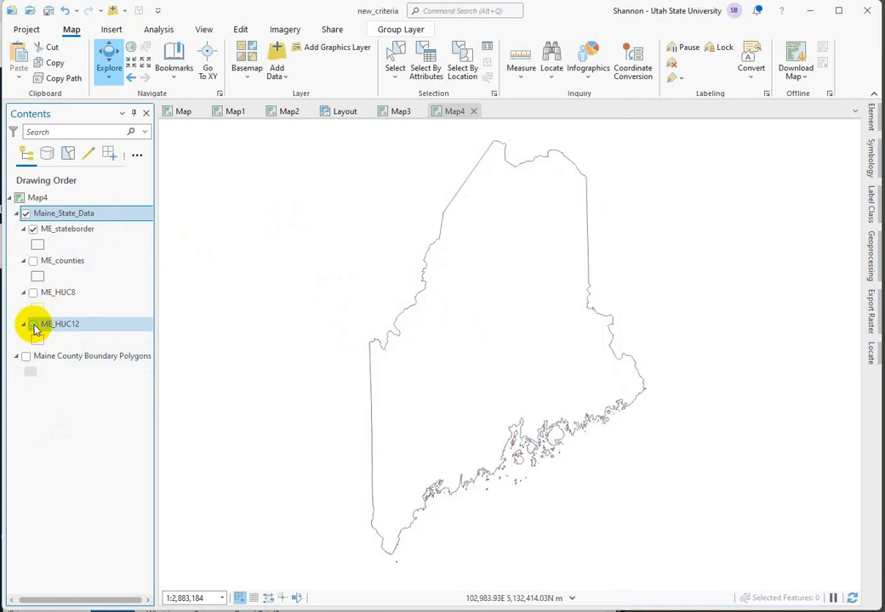
Step: Insert a rectangular map frame of Map4 at the 1:2,883,184 extent in the lower-right corner of the layout's overview map
{"action": "left_click", "coordinate": [341, 113]}
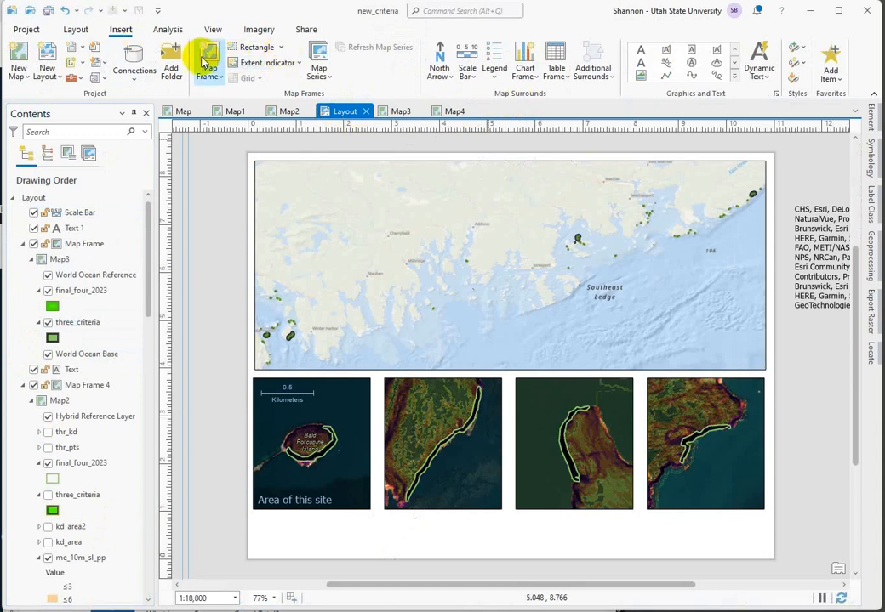
{"action": "left_click", "coordinate": [213, 56]}
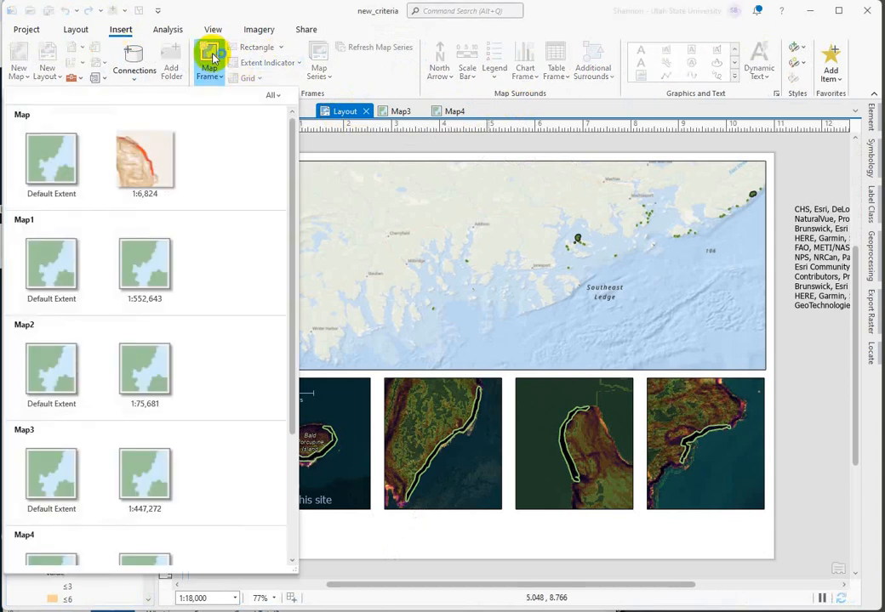
{"action": "scroll", "coordinate": [177, 400], "scroll_direction": "down", "scroll_amount": 3}
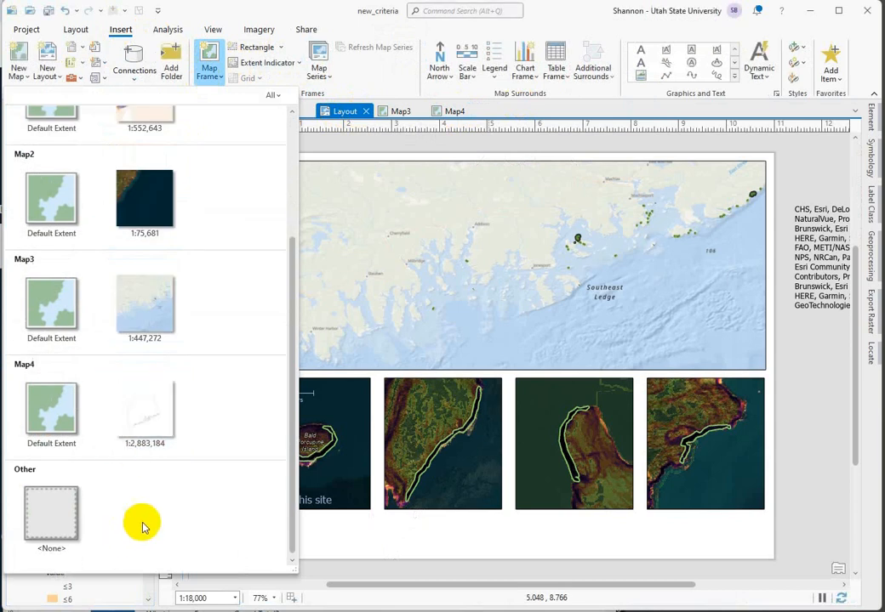
{"action": "left_click", "coordinate": [151, 419]}
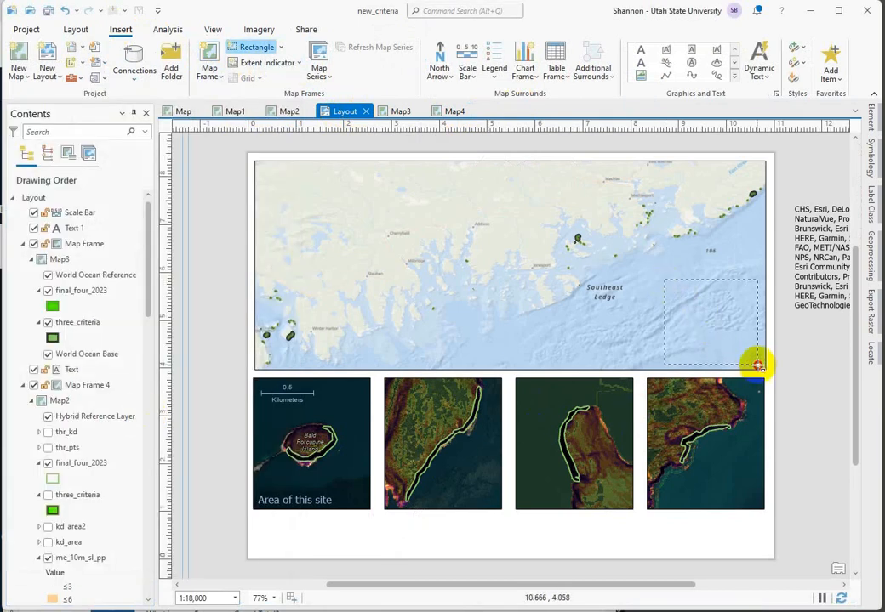
{"action": "left_click_drag", "start_coordinate": [757, 366], "coordinate": [757, 372]}
Step: Activate the inset map frame, zoom out to 1:10,196,396 to fit the whole Maine border, and return to the layout
{"action": "double_click", "coordinate": [701, 301]}
{"action": "scroll", "coordinate": [713, 328], "scroll_direction": "up", "scroll_amount": 2}
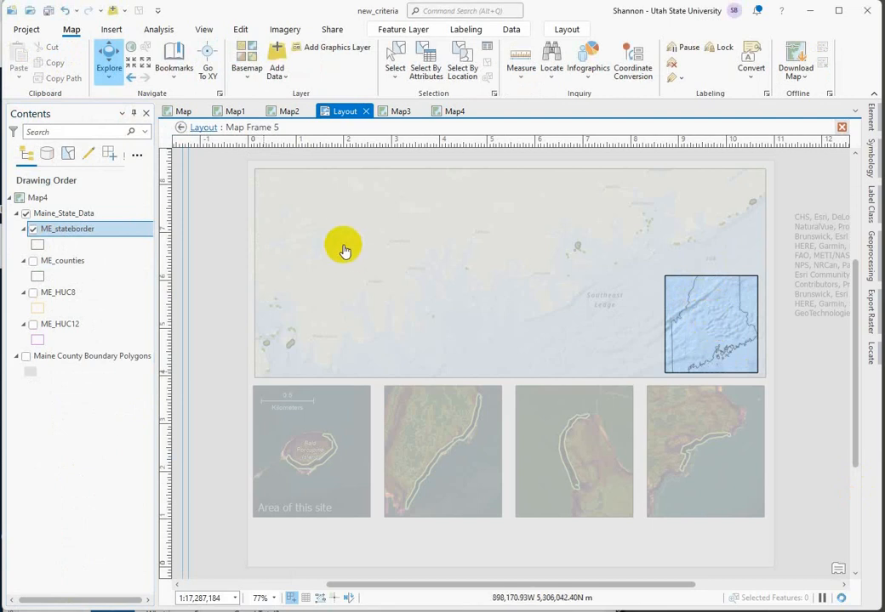
{"action": "left_click", "coordinate": [144, 65]}
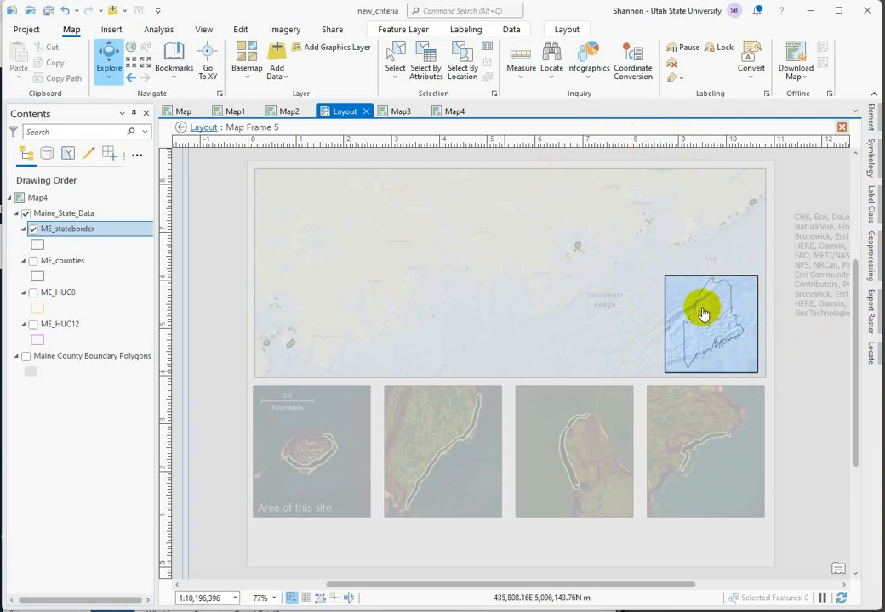
{"action": "left_click", "coordinate": [201, 130]}
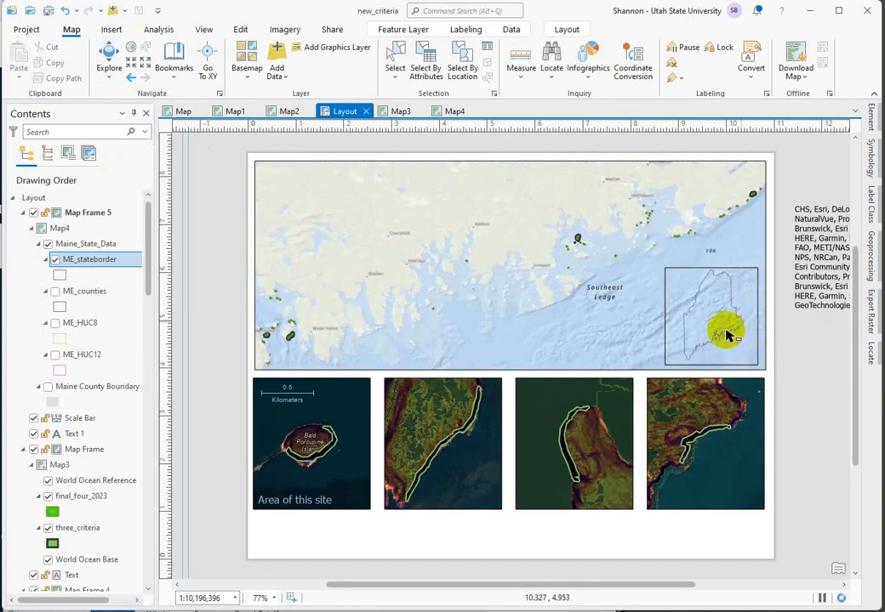
Step: Add an extent indicator to the Maine inset frame (Map Frame 5) showing the extent of the overview Map Frame
{"action": "right_click", "coordinate": [712, 311]}
{"action": "left_click", "coordinate": [737, 312]}
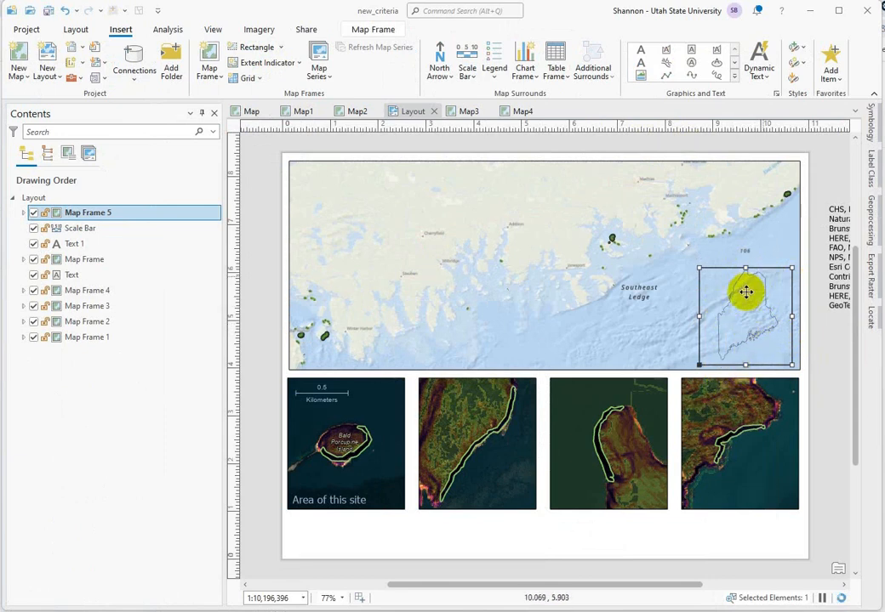
{"action": "left_click", "coordinate": [750, 330]}
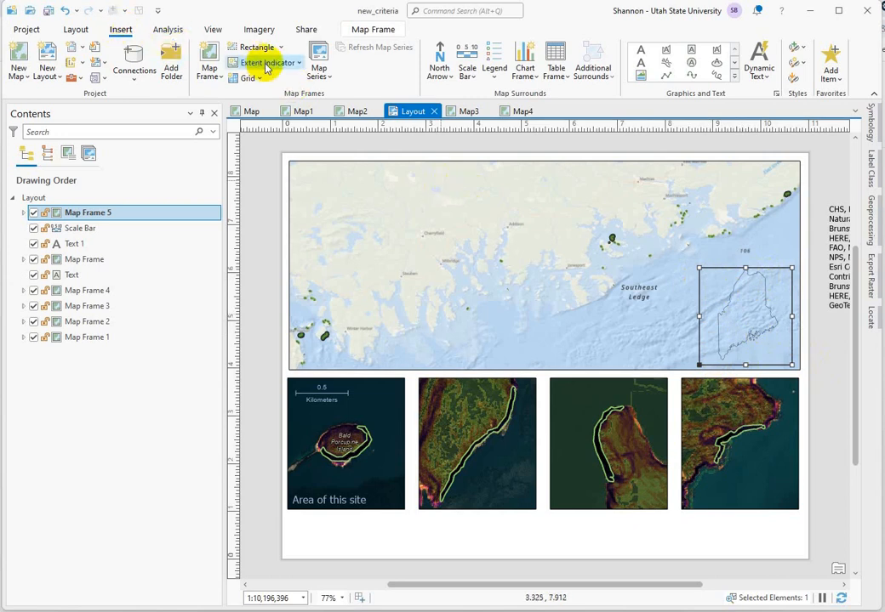
{"action": "left_click", "coordinate": [300, 65]}
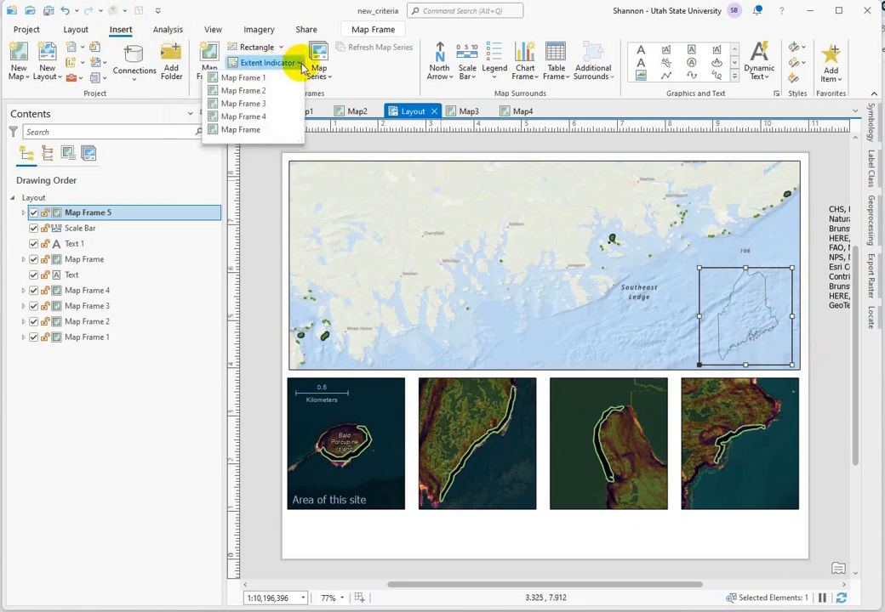
{"action": "left_click", "coordinate": [547, 243]}
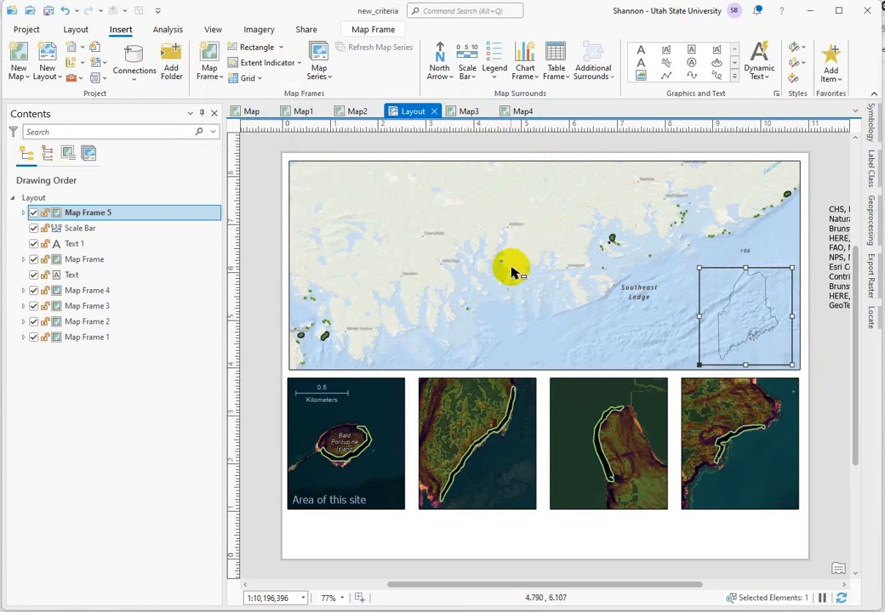
{"action": "left_click", "coordinate": [543, 218]}
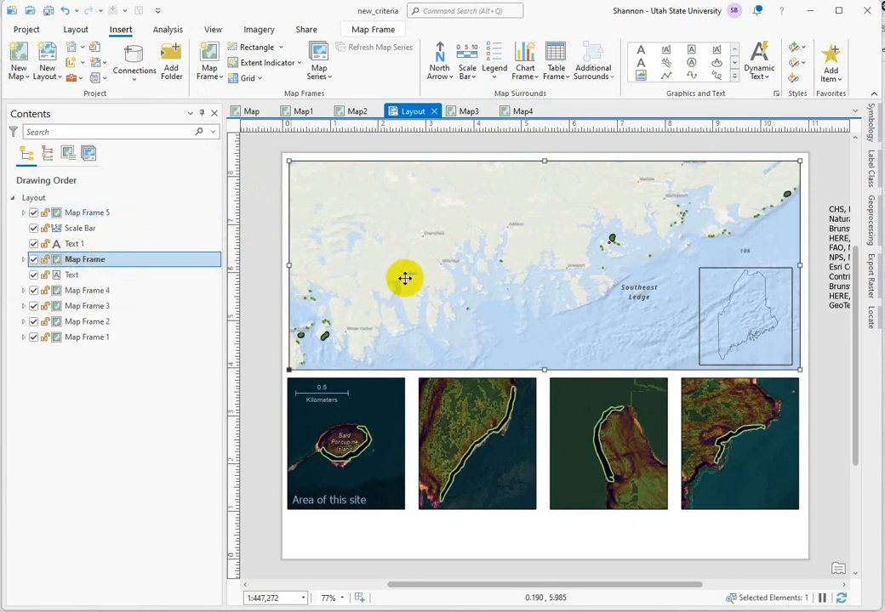
{"action": "left_click", "coordinate": [759, 312]}
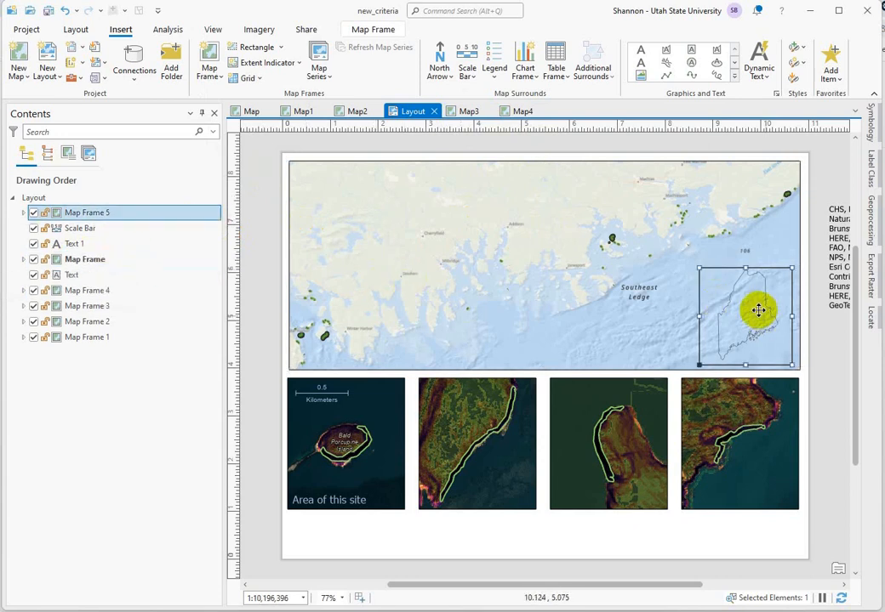
{"action": "left_click", "coordinate": [299, 66]}
{"action": "left_click", "coordinate": [251, 132]}
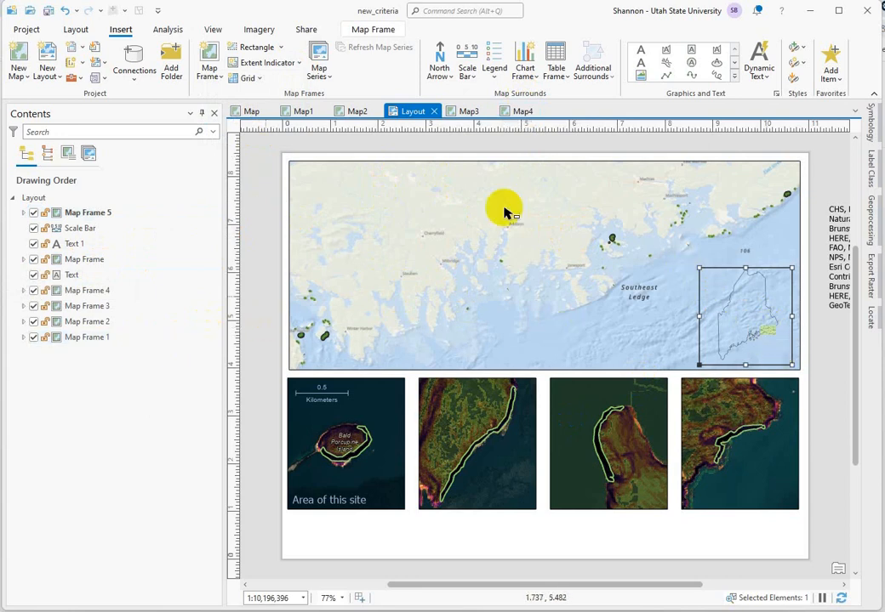
Step: Open the symbol of the inset's Extent of Map Frame indicator and change its picture fill to a solid fill
{"action": "left_click", "coordinate": [24, 213]}
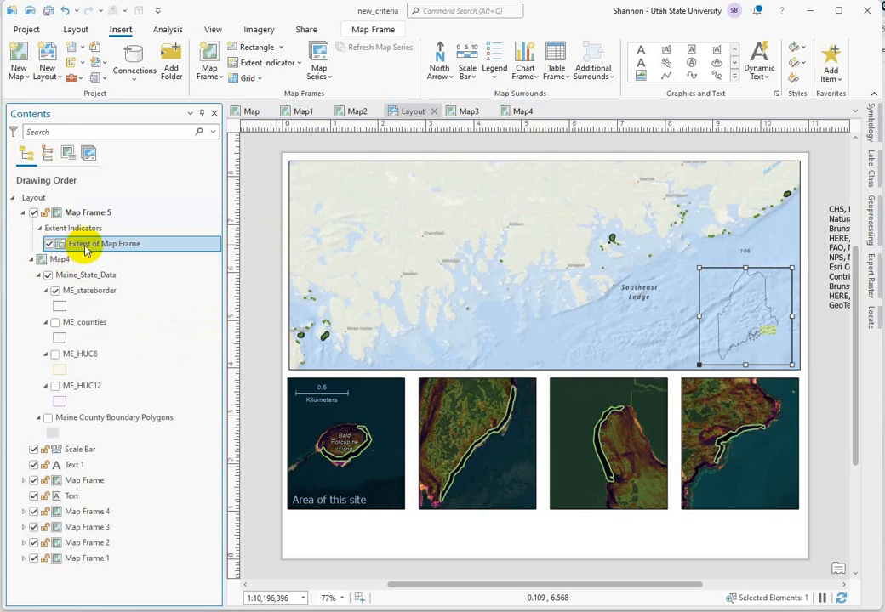
{"action": "double_click", "coordinate": [85, 245]}
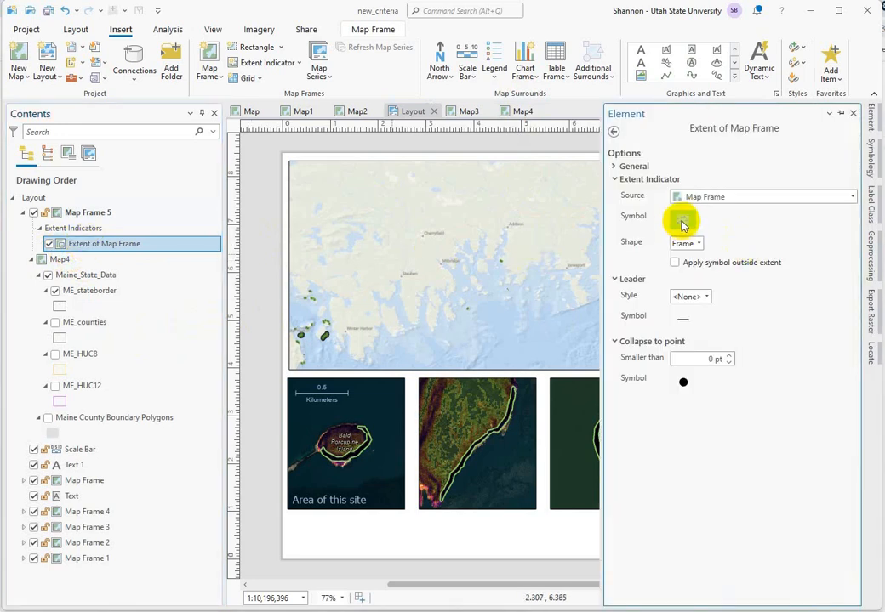
{"action": "left_click", "coordinate": [684, 221]}
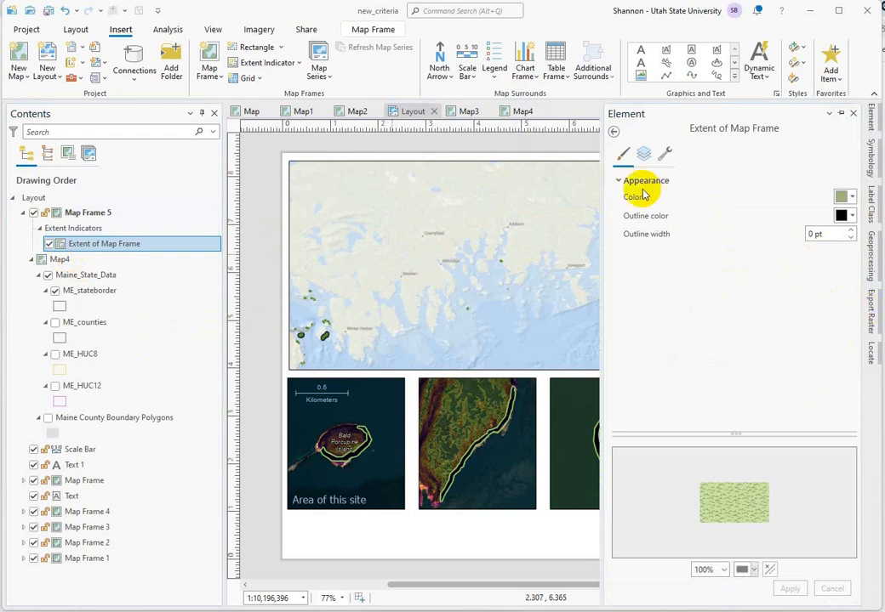
{"action": "left_click", "coordinate": [644, 156]}
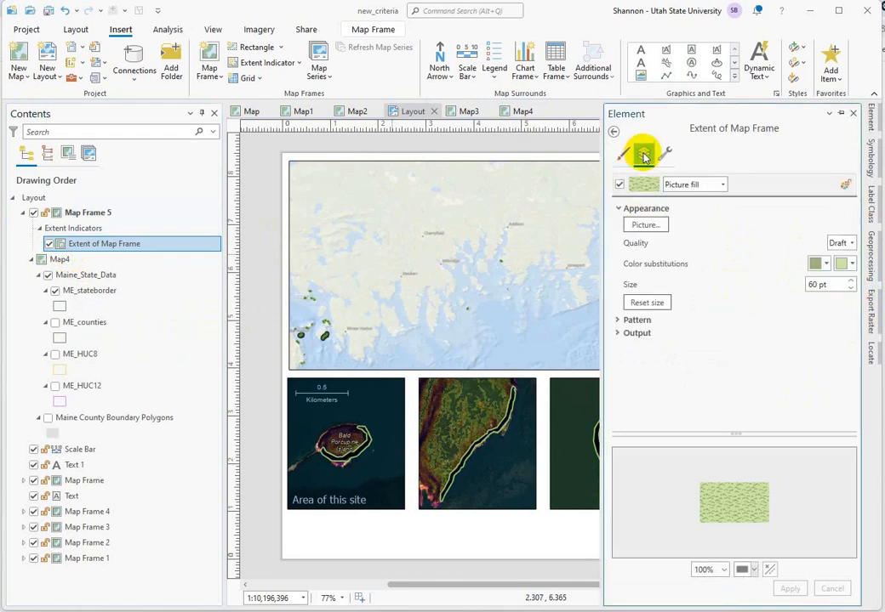
{"action": "left_click", "coordinate": [721, 187]}
{"action": "left_click", "coordinate": [678, 202]}
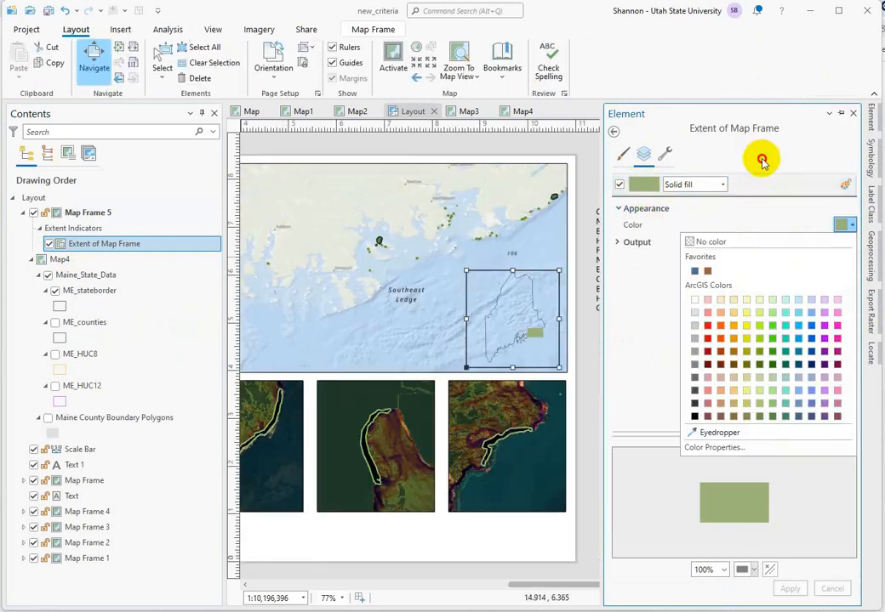
{"action": "left_click", "coordinate": [690, 158]}
Step: Add a stroke layer to the extent indicator's symbol and make it dark green with a 3 pt width
{"action": "left_click", "coordinate": [665, 153]}
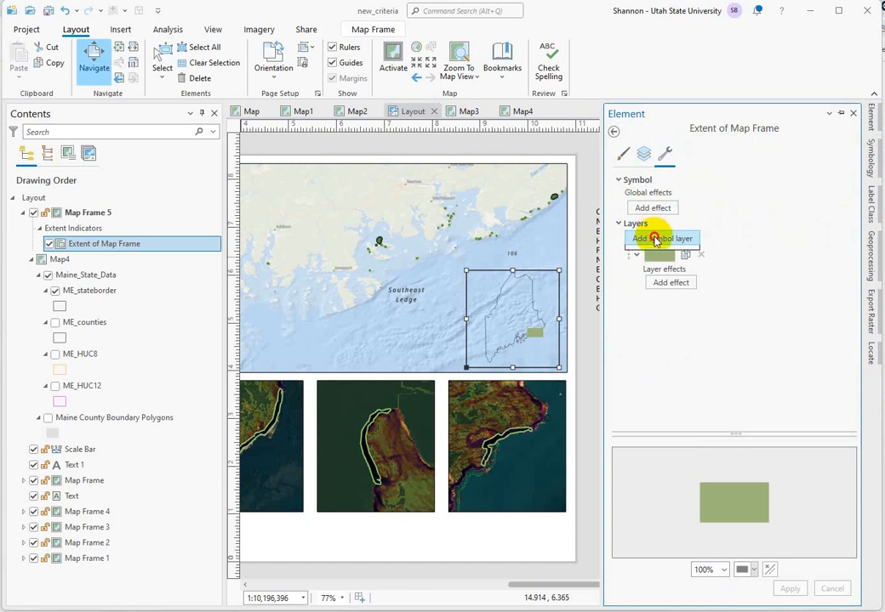
{"action": "left_click", "coordinate": [656, 268]}
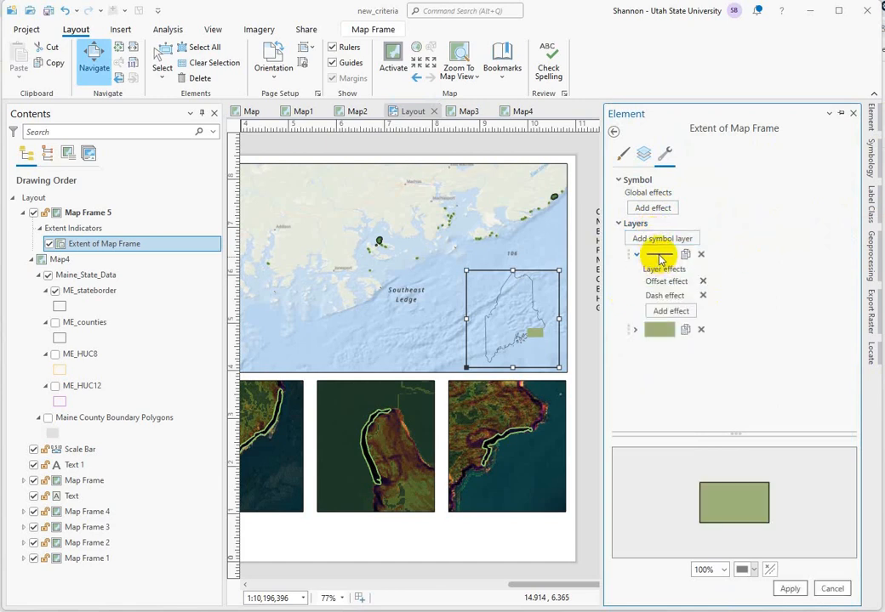
{"action": "left_click", "coordinate": [660, 257]}
{"action": "left_click", "coordinate": [843, 248]}
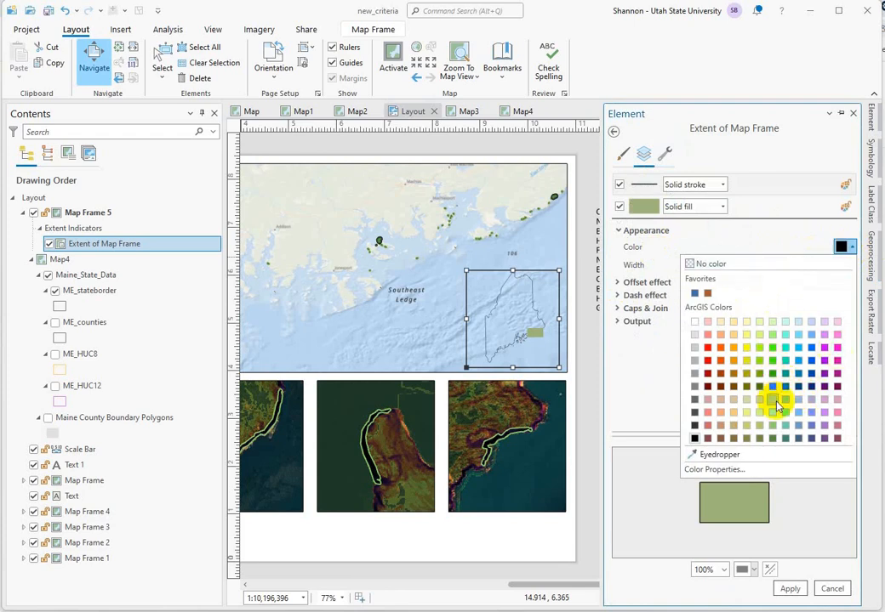
{"action": "left_click", "coordinate": [779, 442]}
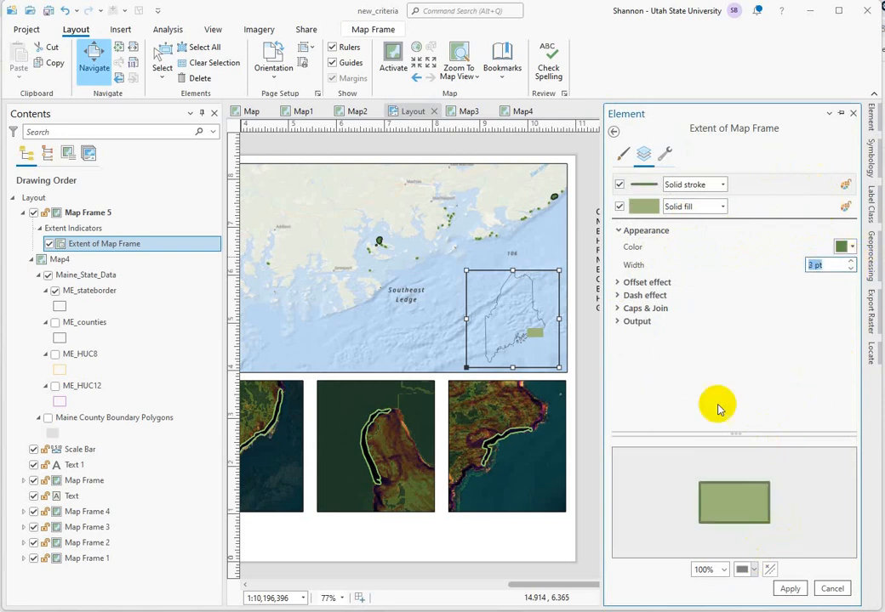
Step: Set the extent indicator's solid fill to No color and apply the symbol changes
{"action": "left_click", "coordinate": [644, 210]}
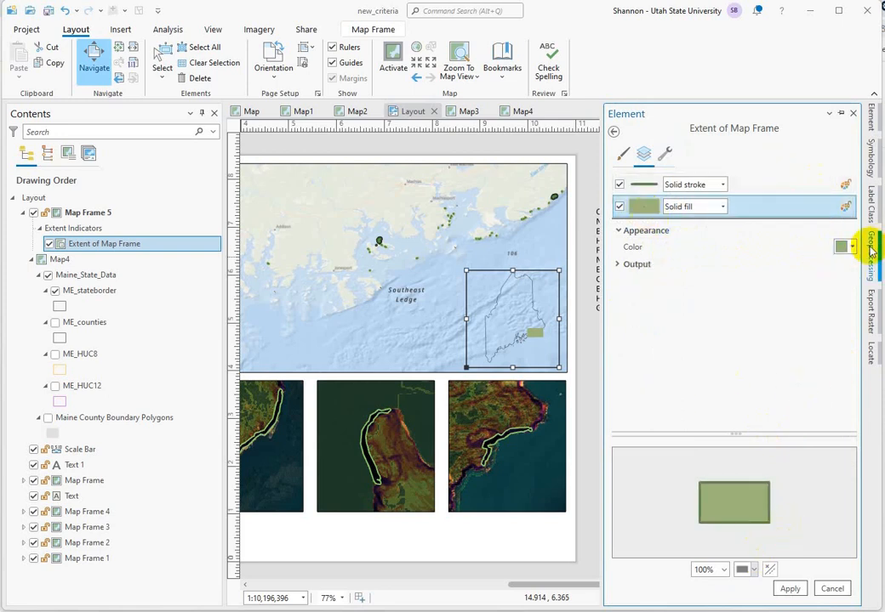
{"action": "left_click", "coordinate": [846, 247]}
{"action": "left_click", "coordinate": [695, 264]}
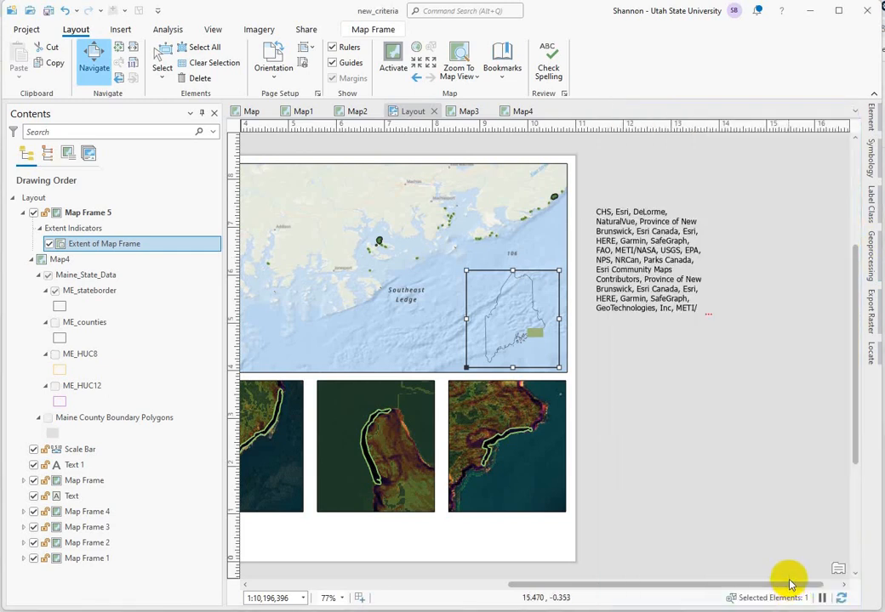
{"action": "left_click", "coordinate": [869, 126]}
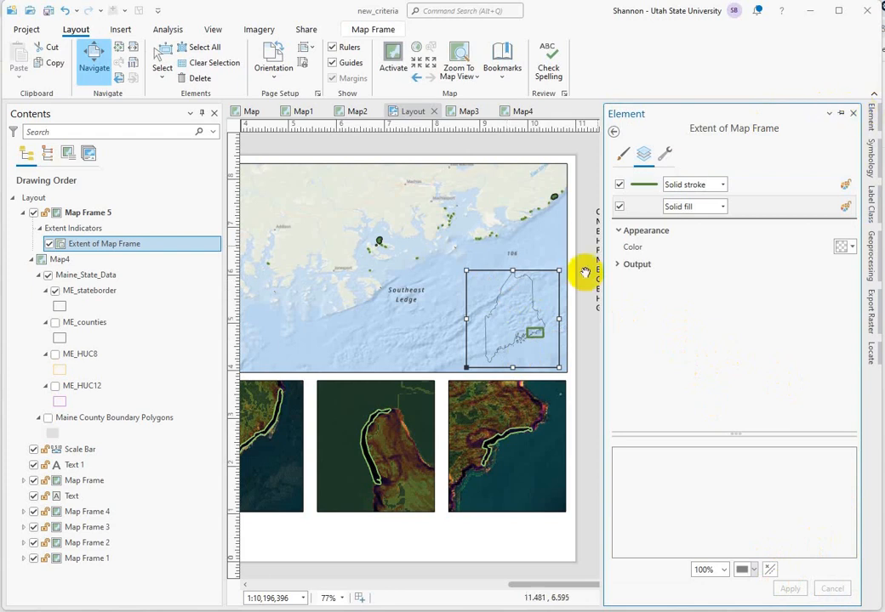
{"action": "left_click", "coordinate": [854, 115]}
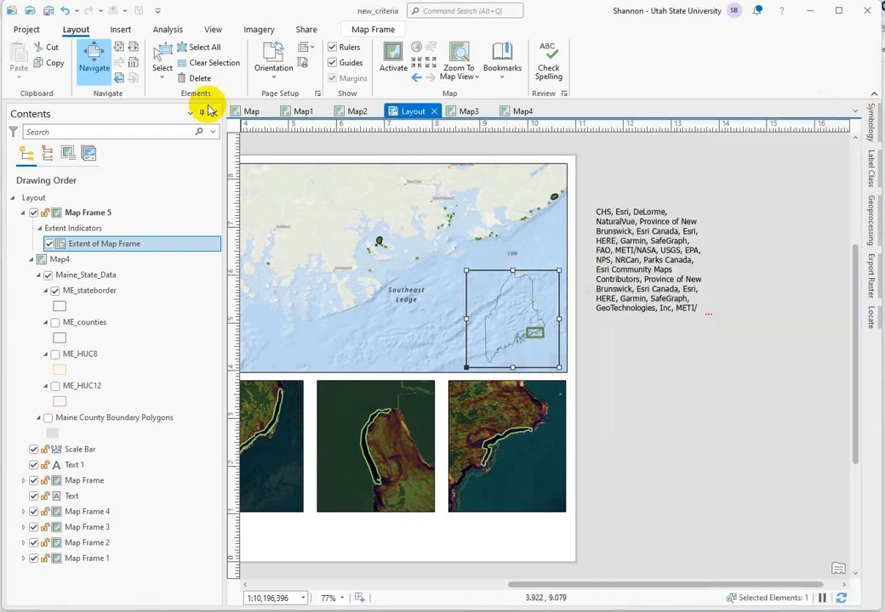
Step: Set the border of the Maine inset frame (Map Frame 5) to No color
{"action": "left_click", "coordinate": [161, 58]}
{"action": "right_click", "coordinate": [488, 286]}
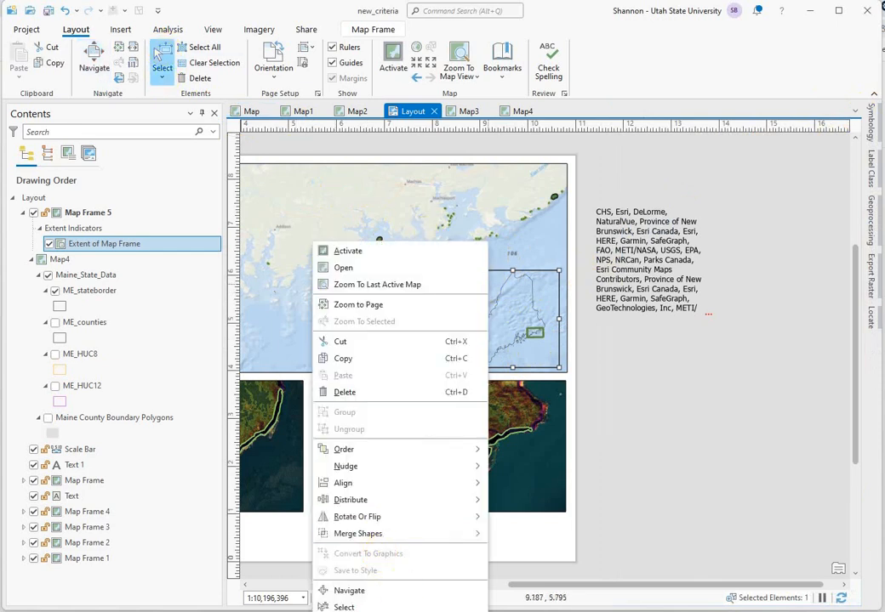
{"action": "left_click", "coordinate": [527, 458]}
{"action": "double_click", "coordinate": [505, 313]}
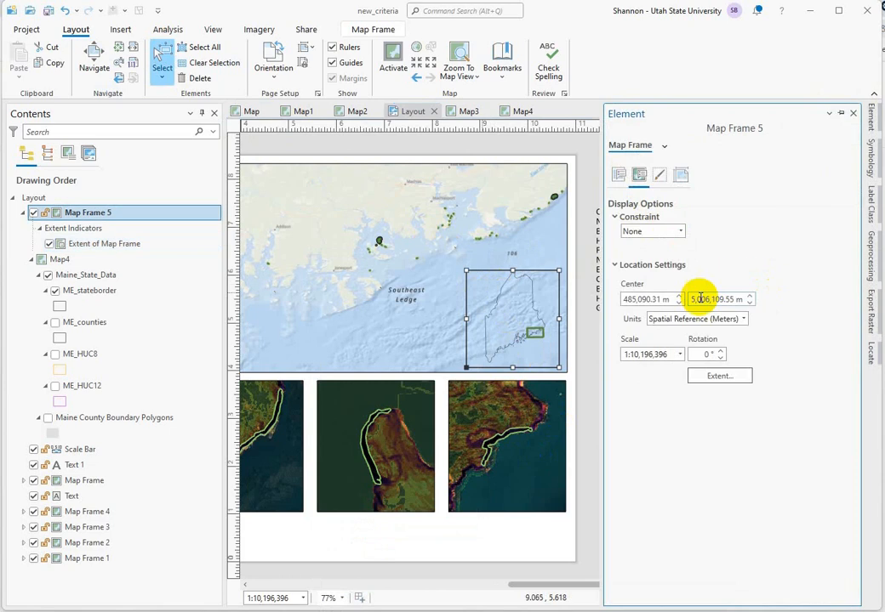
{"action": "left_click", "coordinate": [659, 173]}
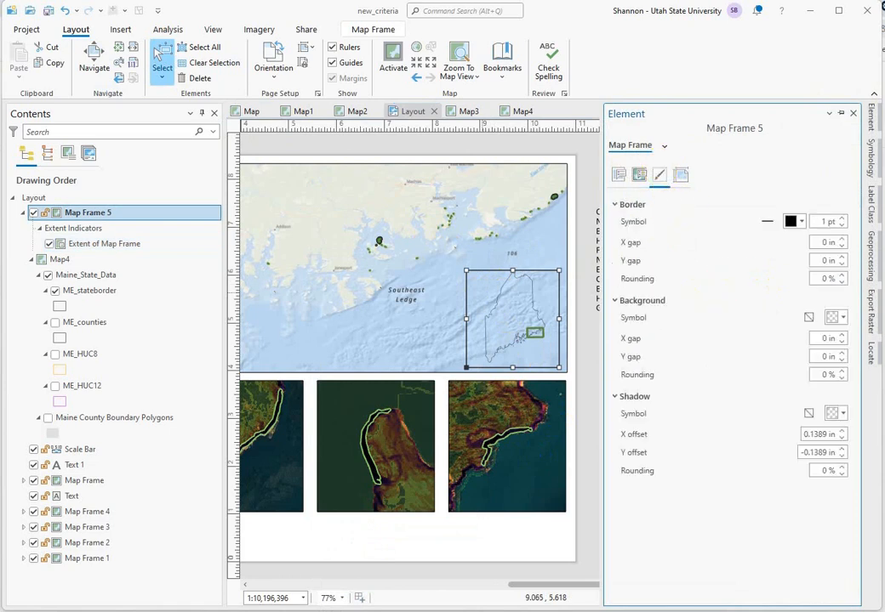
{"action": "left_click", "coordinate": [801, 221]}
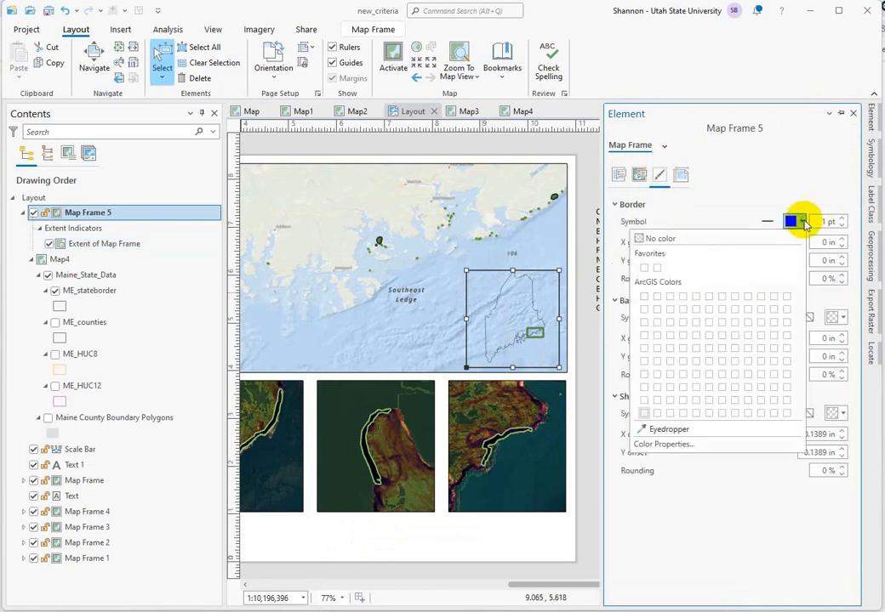
{"action": "left_click", "coordinate": [636, 242]}
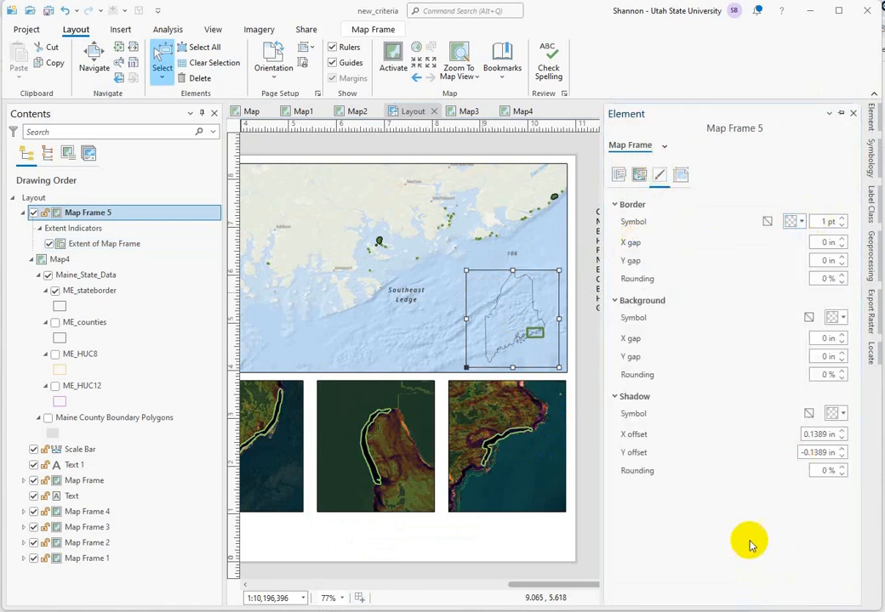
{"action": "left_click", "coordinate": [417, 339]}
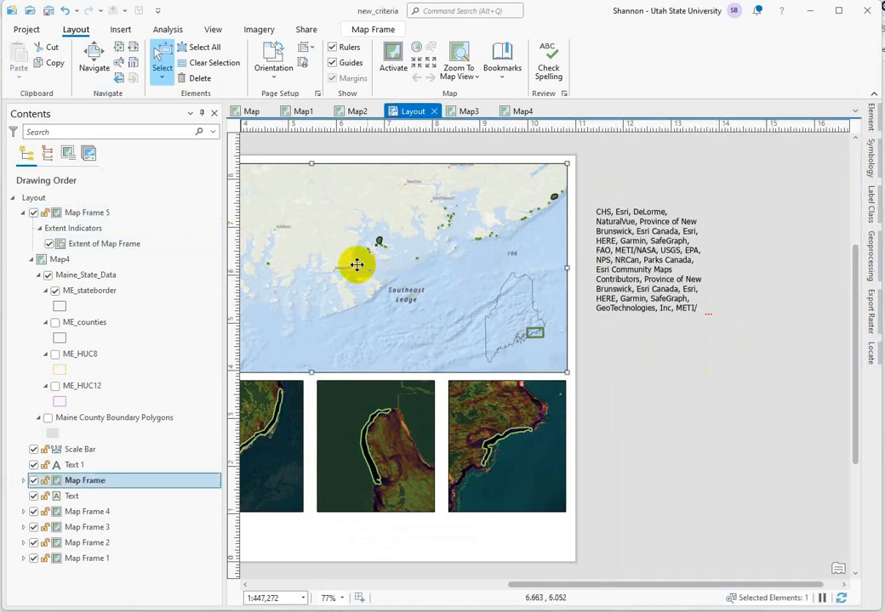
{"action": "left_click", "coordinate": [93, 56]}
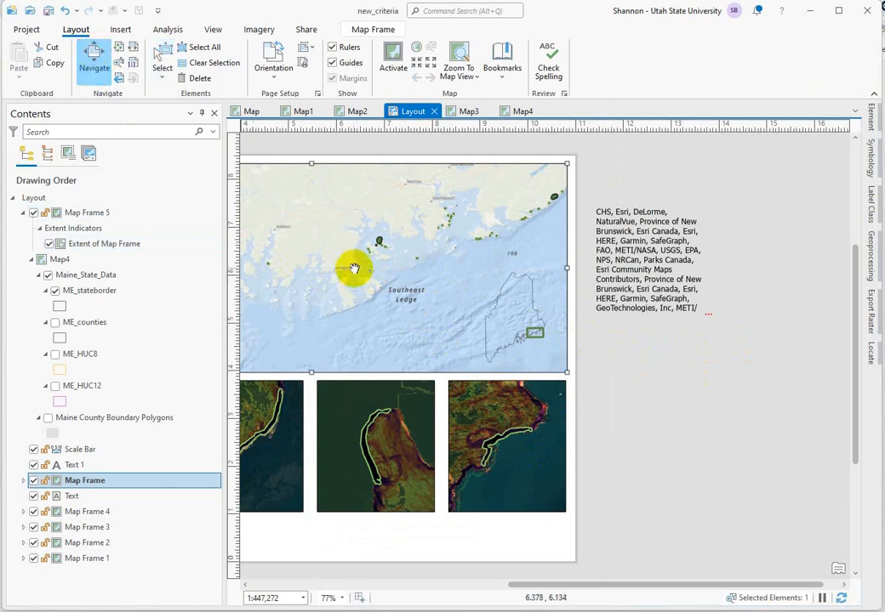
{"action": "left_click_drag", "start_coordinate": [359, 284], "coordinate": [599, 299]}
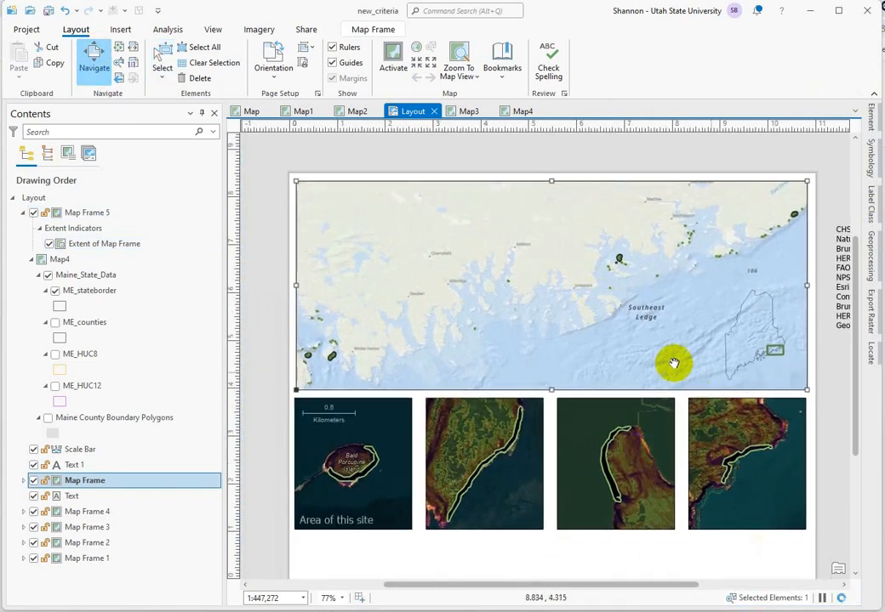